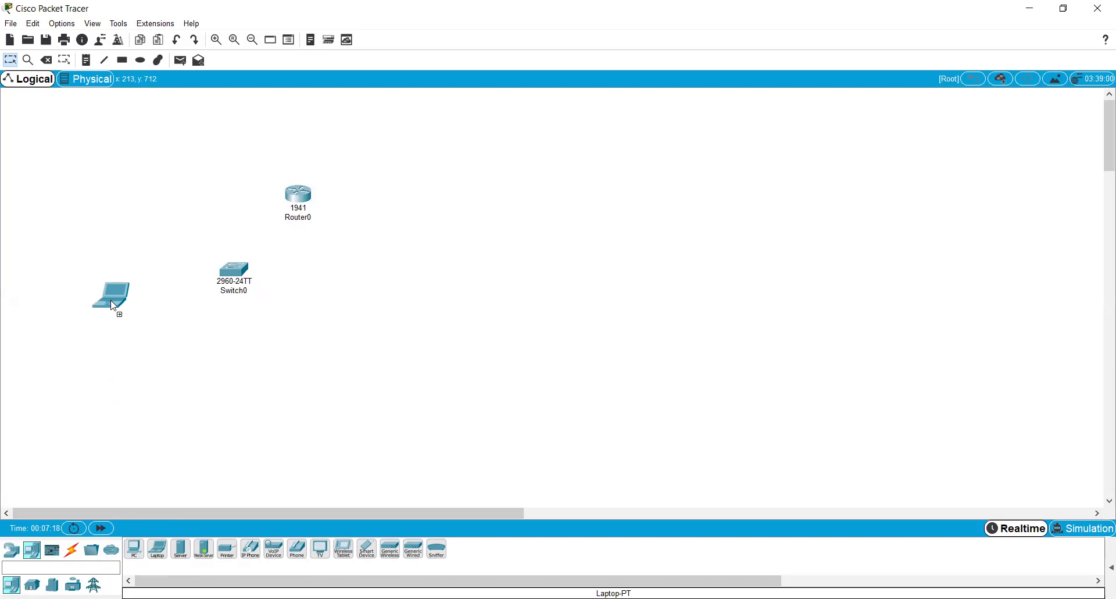
- Place a second laptop below the first one, a server below the switch, and a PC above the laptops
{"action": "left_click", "coordinate": [158, 545]}
{"action": "left_click", "coordinate": [156, 349]}
{"action": "left_click", "coordinate": [181, 549]}
{"action": "left_click", "coordinate": [276, 347]}
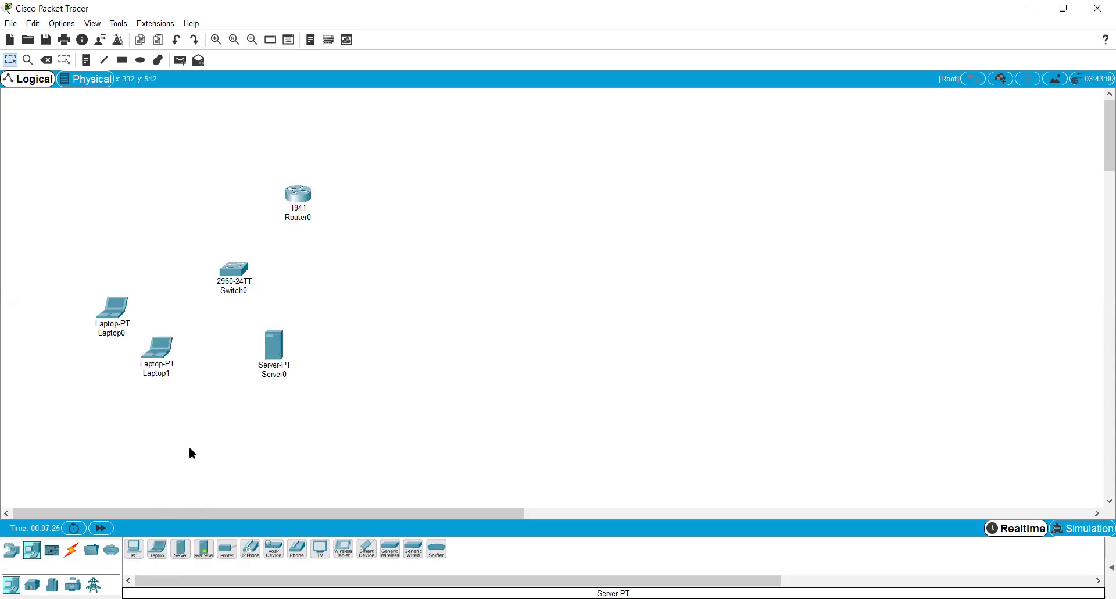
{"action": "left_click", "coordinate": [134, 548]}
{"action": "left_click", "coordinate": [101, 245]}
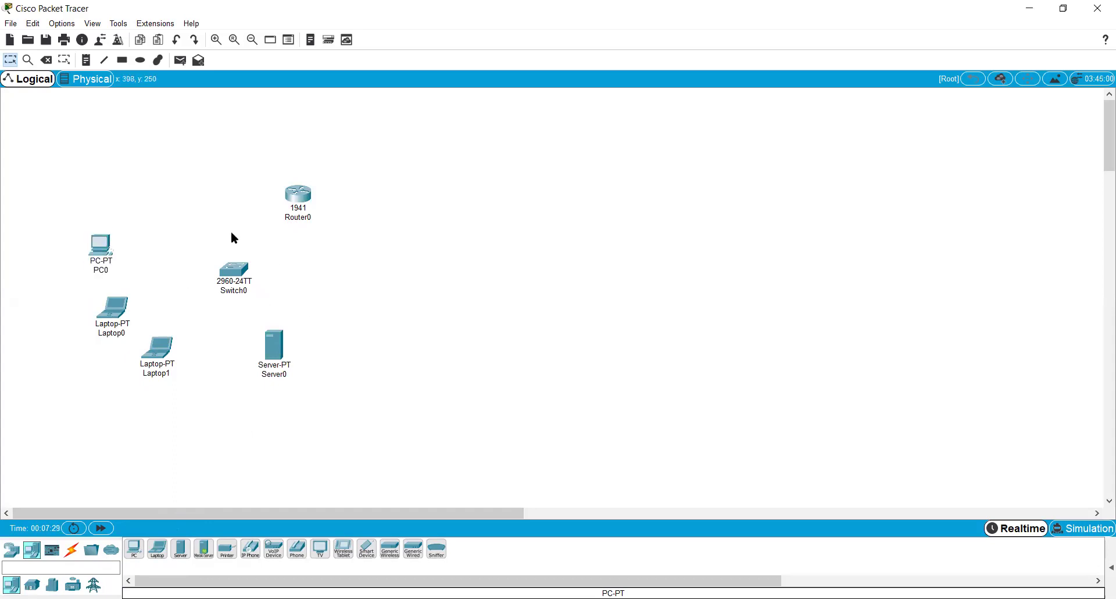
- Move Server0 slightly left and down so it sits directly below Switch0
{"action": "left_click_drag", "start_coordinate": [55, 137], "coordinate": [395, 399]}
{"action": "left_click_drag", "start_coordinate": [53, 200], "coordinate": [273, 376]}
{"action": "left_click_drag", "start_coordinate": [279, 346], "coordinate": [252, 354]}
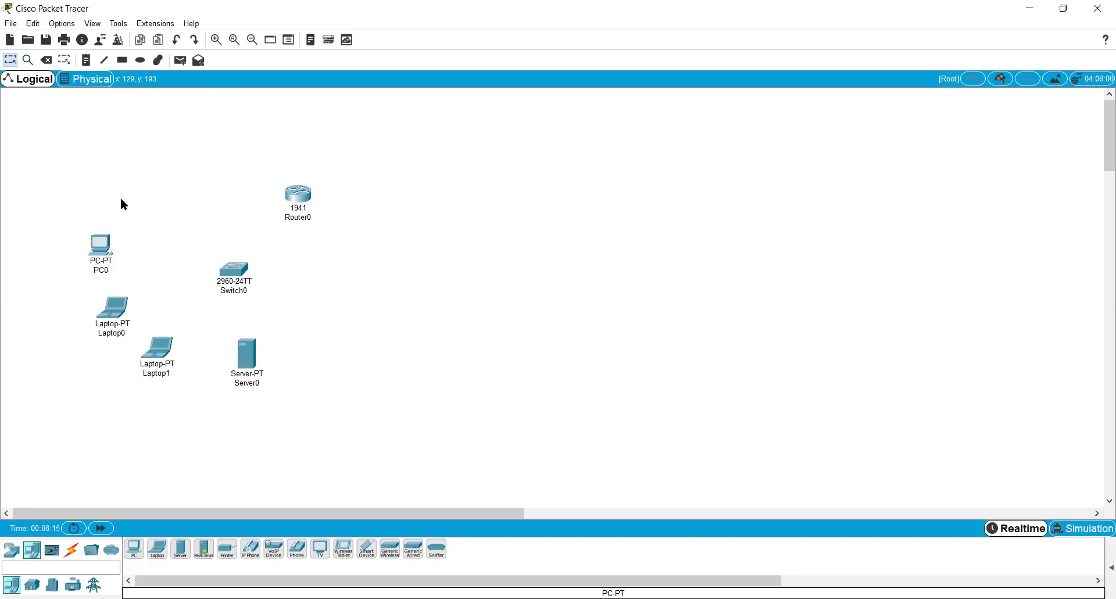
{"action": "left_click_drag", "start_coordinate": [200, 141], "coordinate": [342, 292]}
{"action": "left_click_drag", "start_coordinate": [214, 152], "coordinate": [364, 292]}
{"action": "left_click", "coordinate": [319, 279]}
{"action": "left_click_drag", "start_coordinate": [64, 214], "coordinate": [168, 374]}
{"action": "left_click", "coordinate": [214, 400]}
{"action": "left_click_drag", "start_coordinate": [65, 192], "coordinate": [175, 399]}
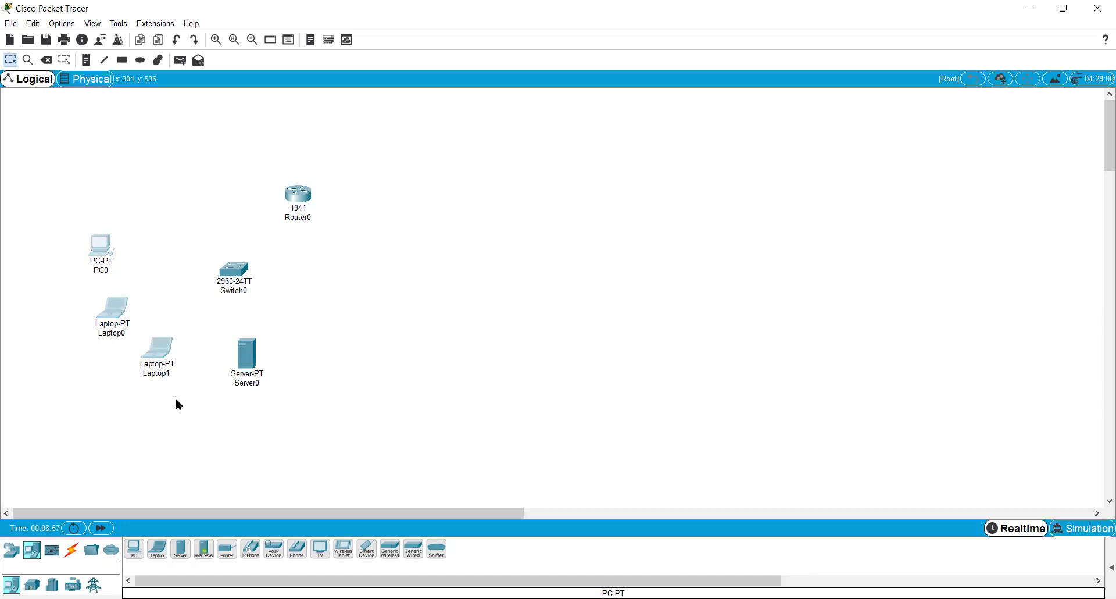
{"action": "left_click", "coordinate": [158, 379]}
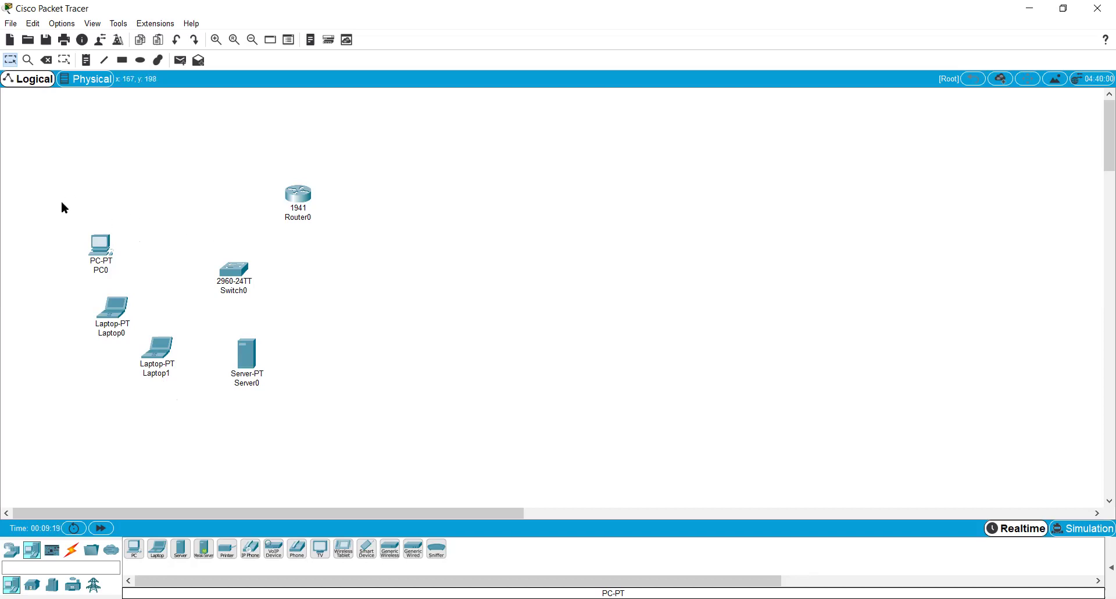
{"action": "left_click_drag", "start_coordinate": [59, 201], "coordinate": [197, 376]}
{"action": "left_click", "coordinate": [314, 373]}
- Connect PC0's FastEthernet0 port to Switch0's FastEthernet0/1 port with a copper straight-through cable
{"action": "left_click", "coordinate": [72, 551]}
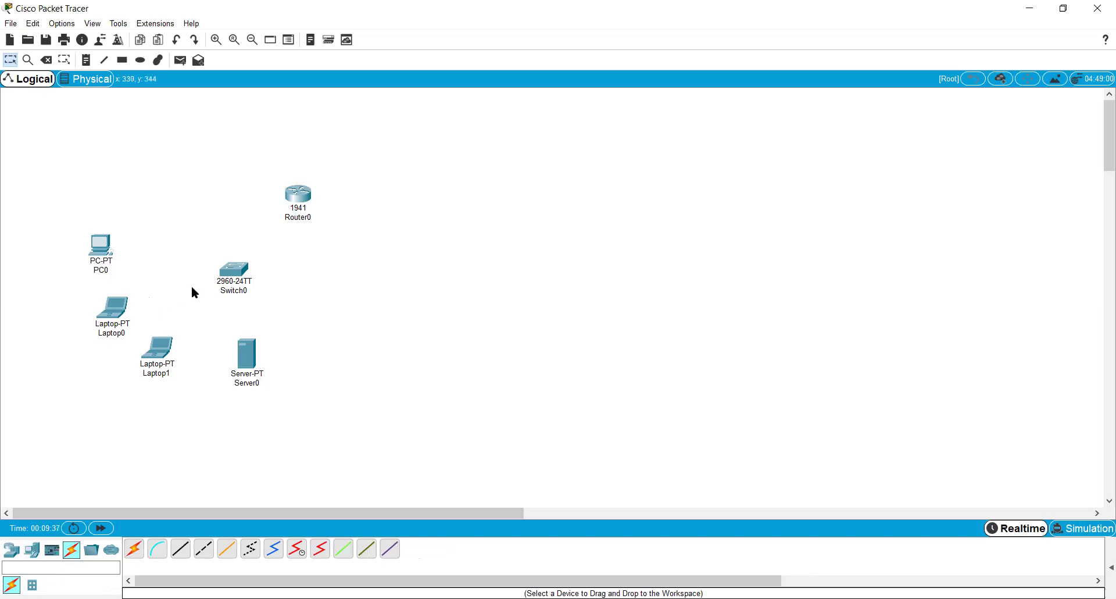
{"action": "left_click", "coordinate": [180, 555]}
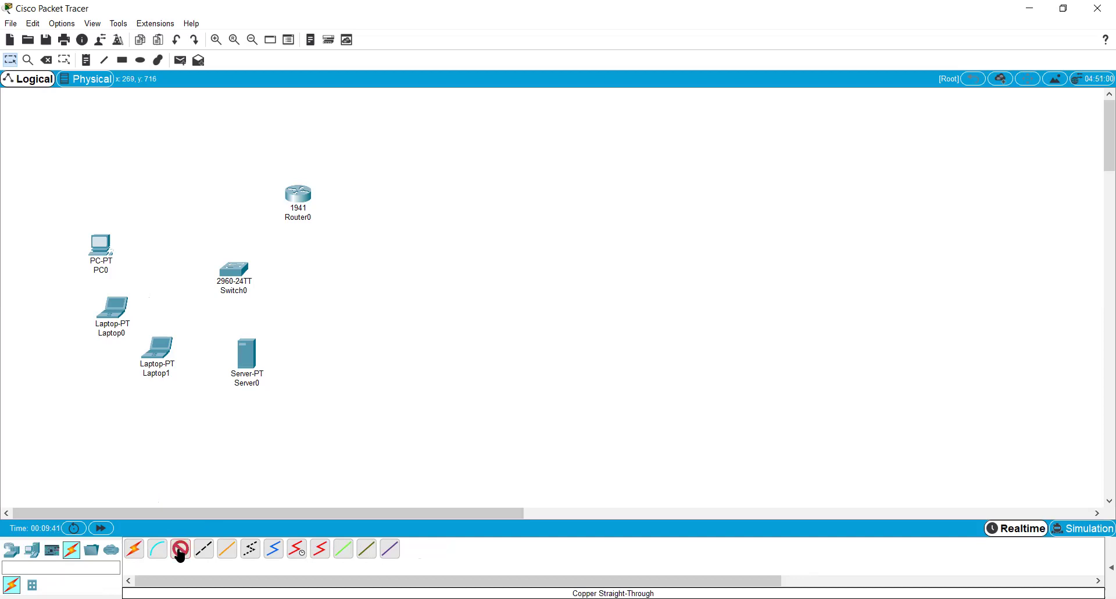
{"action": "left_click", "coordinate": [96, 245]}
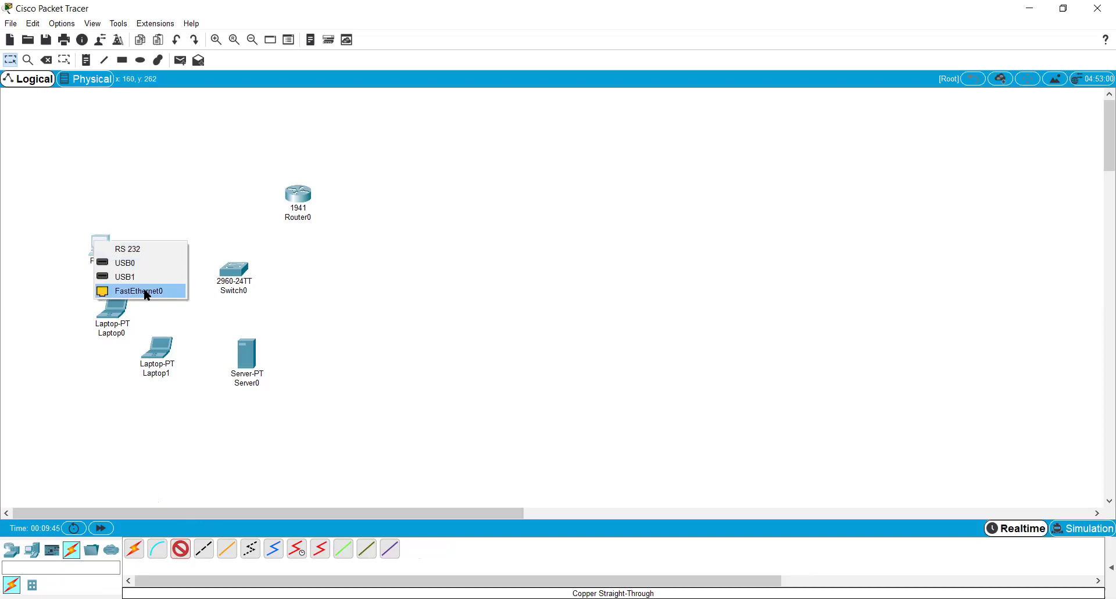
{"action": "key", "text": "Escape"}
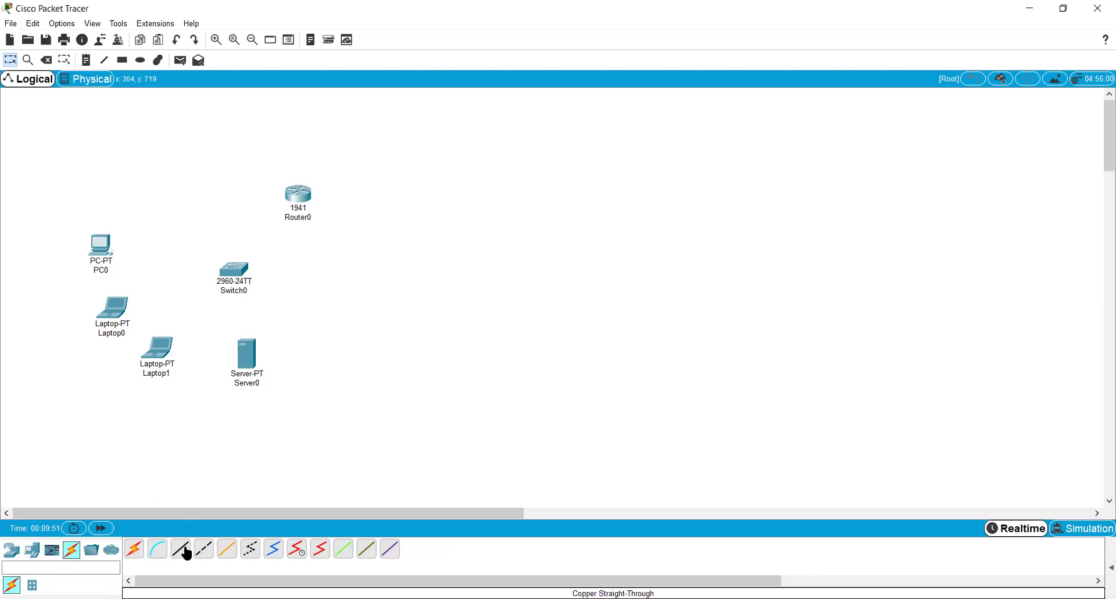
{"action": "left_click", "coordinate": [181, 549]}
{"action": "left_click", "coordinate": [181, 549]}
{"action": "left_click", "coordinate": [181, 552]}
{"action": "left_click", "coordinate": [98, 241]}
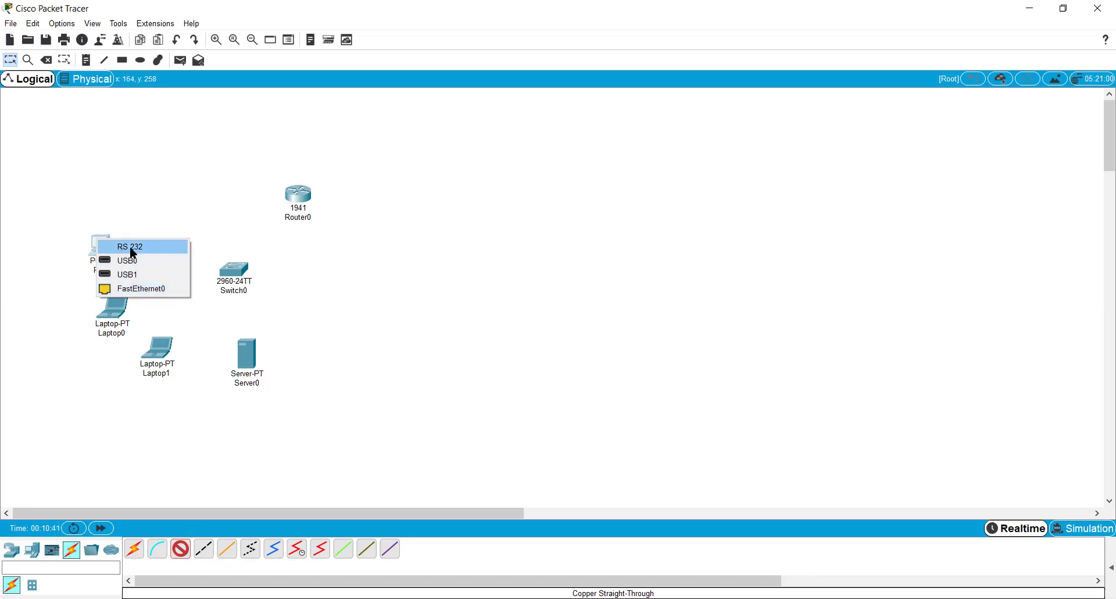
{"action": "left_click", "coordinate": [137, 288]}
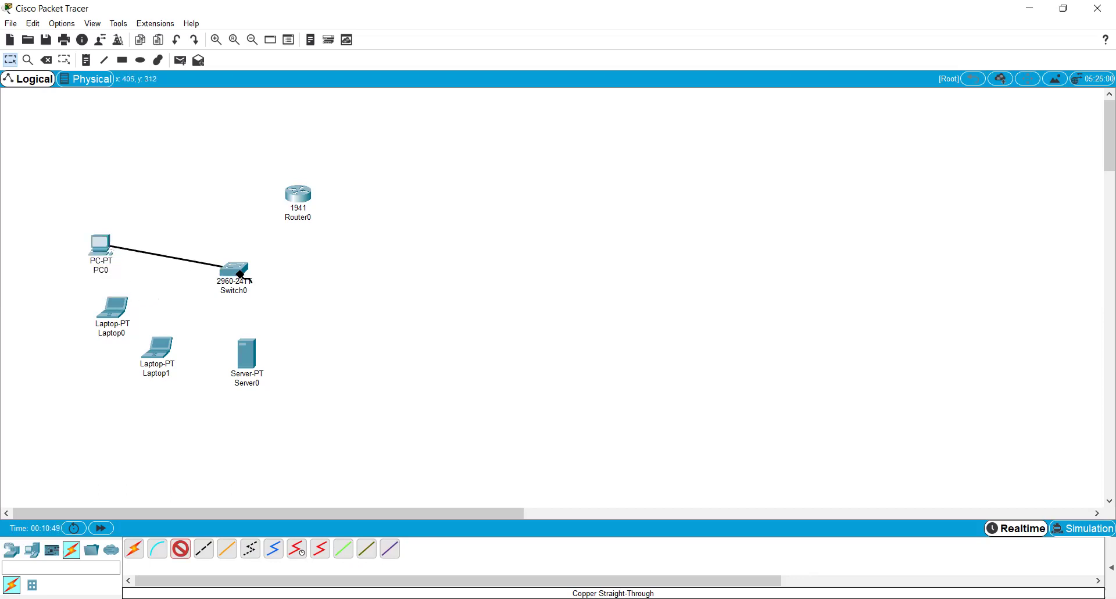
{"action": "left_click", "coordinate": [232, 262]}
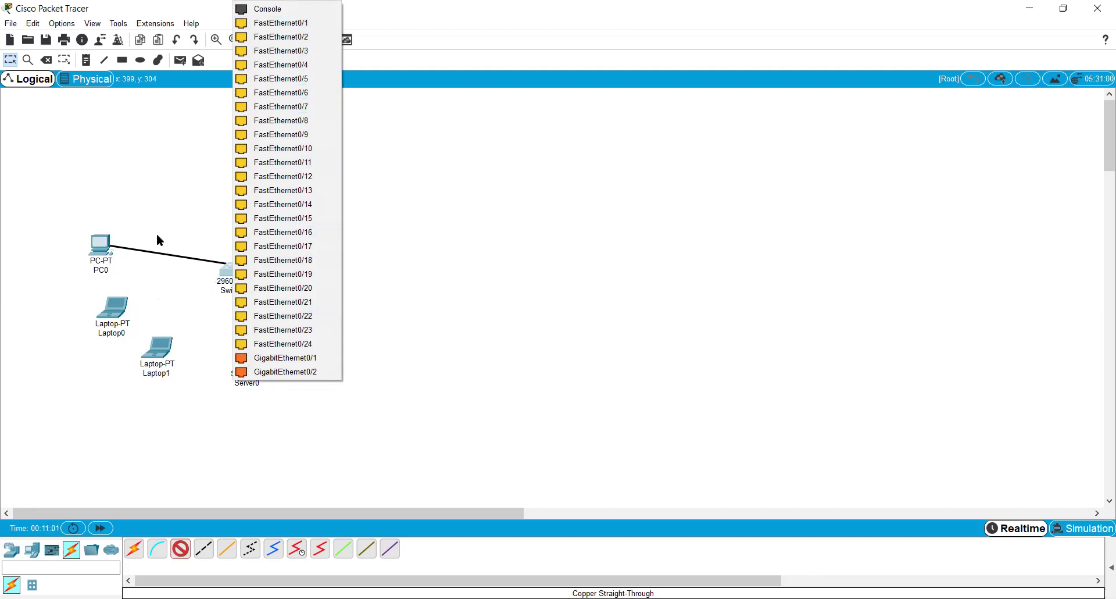
{"action": "left_click", "coordinate": [272, 23]}
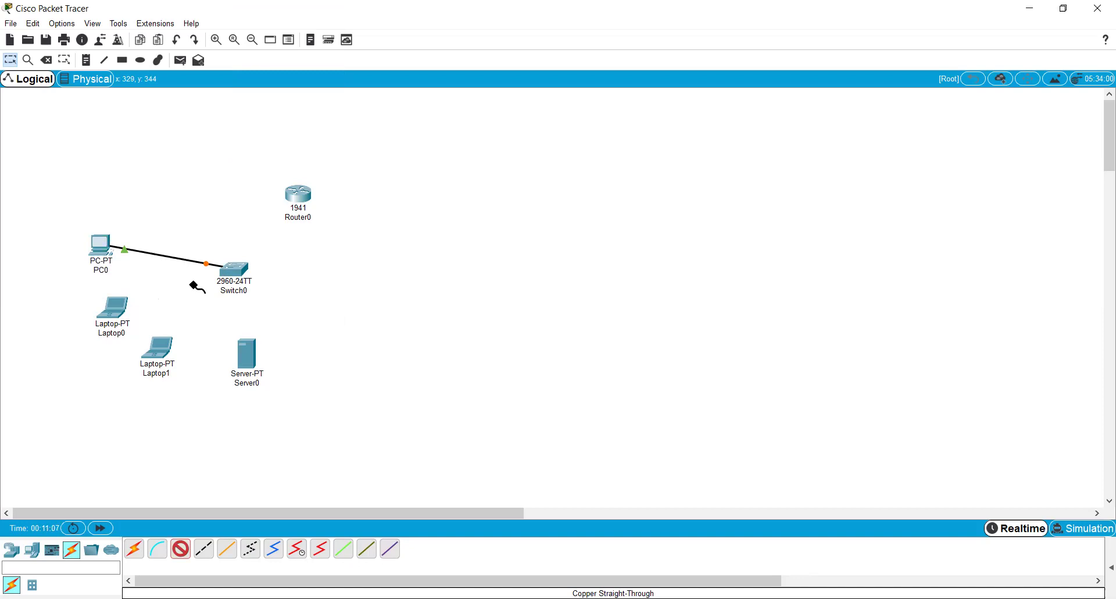
- Connect Laptop0 to Switch0's FastEthernet0/2 port with a copper straight-through cable
{"action": "left_click", "coordinate": [118, 308]}
{"action": "left_click", "coordinate": [150, 350]}
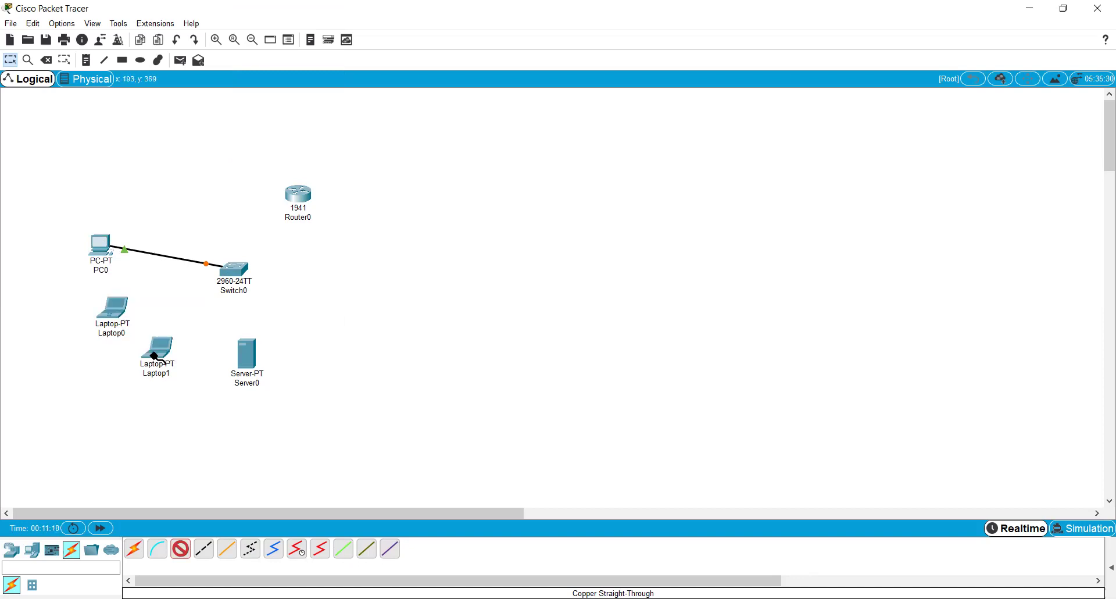
{"action": "left_click", "coordinate": [233, 267]}
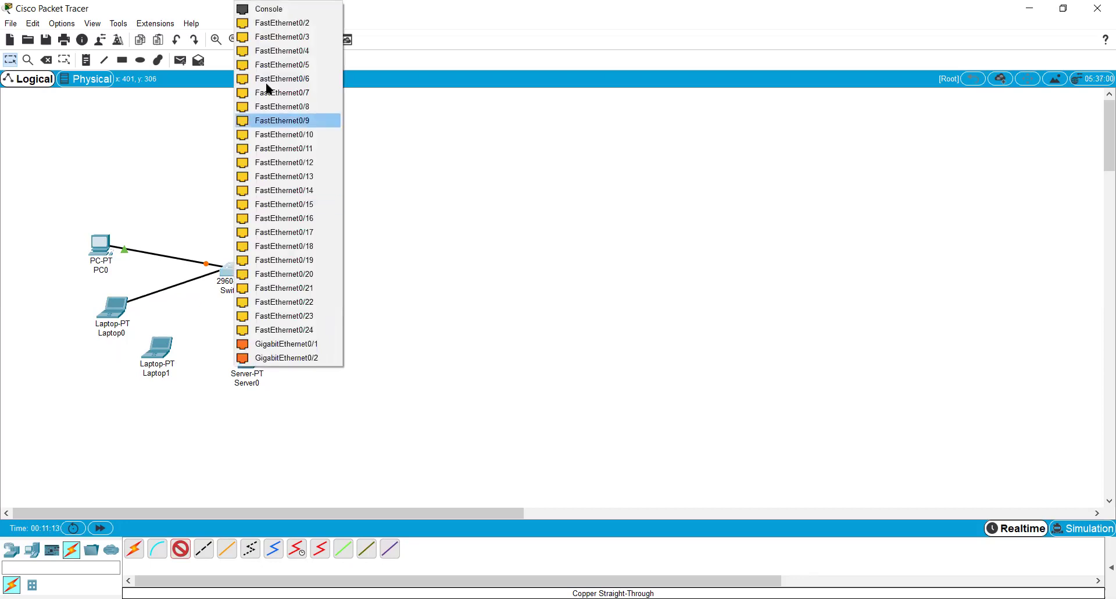
{"action": "left_click", "coordinate": [273, 23]}
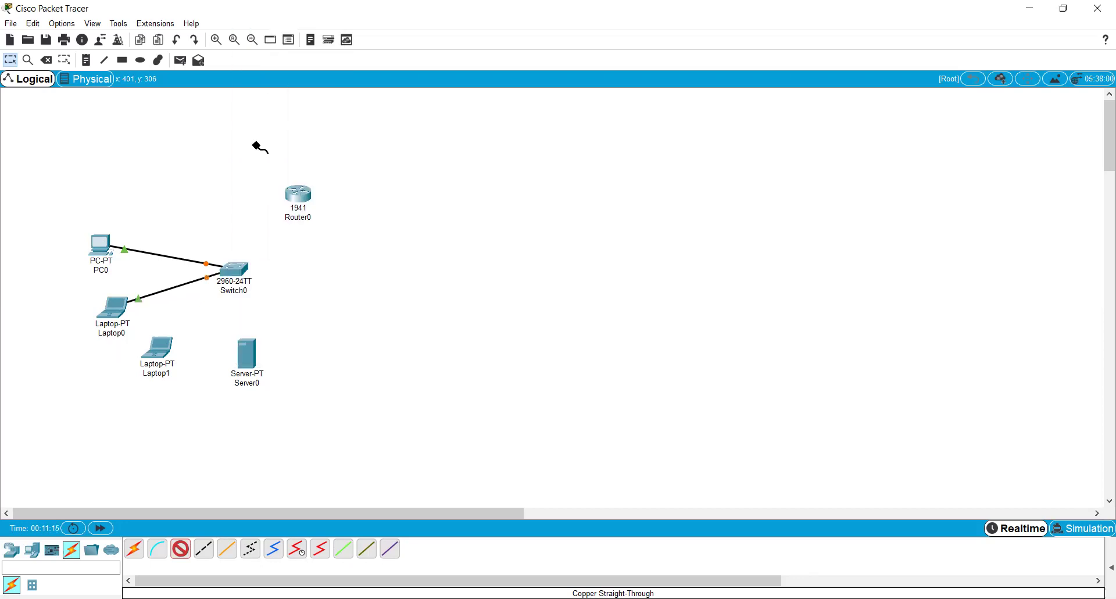
- Connect Laptop1's FastEthernet0 port to Switch0's FastEthernet0/3 port with a copper straight-through cable
{"action": "left_click", "coordinate": [161, 347]}
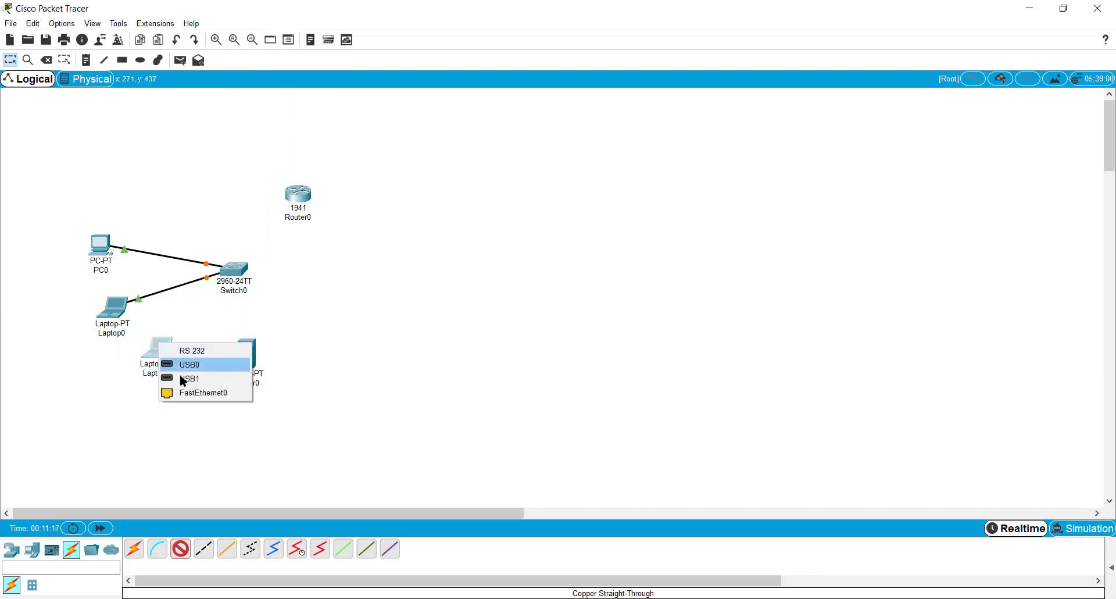
{"action": "left_click", "coordinate": [186, 393]}
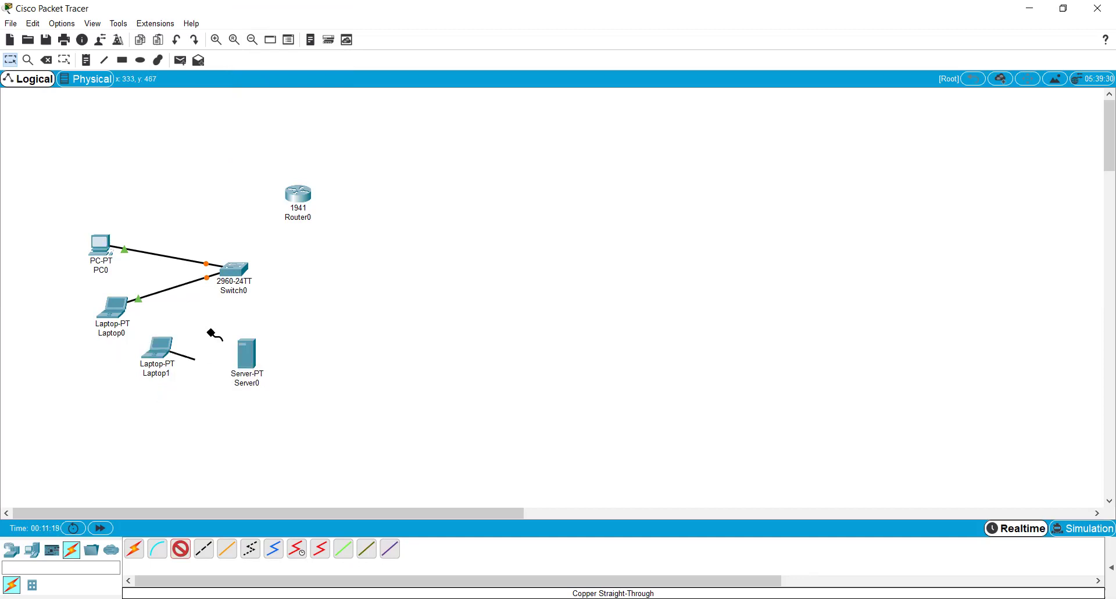
{"action": "left_click", "coordinate": [237, 268]}
{"action": "left_click", "coordinate": [256, 293]}
- Connect Server0's FastEthernet0 port to Switch0's FastEthernet0/4 port with a copper straight-through cable
{"action": "left_click", "coordinate": [248, 358]}
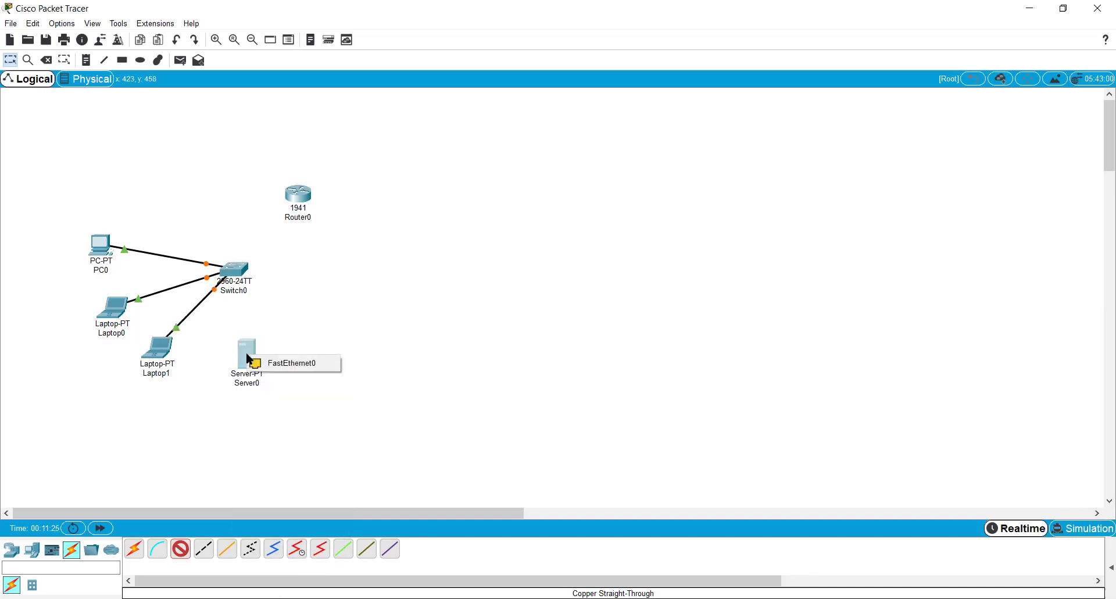
{"action": "left_click", "coordinate": [270, 363]}
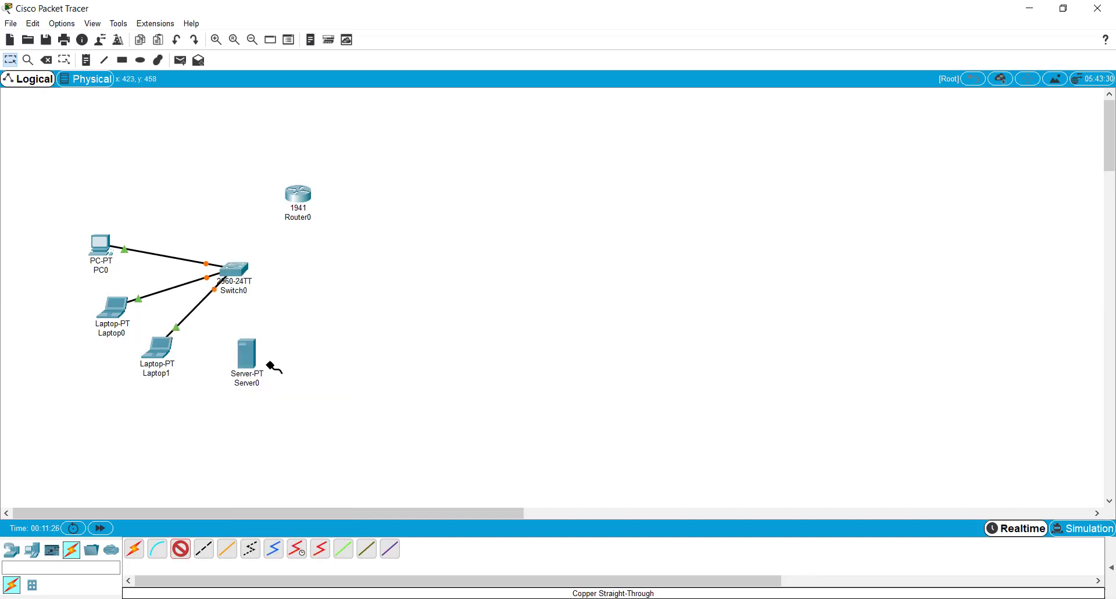
{"action": "left_click", "coordinate": [240, 268]}
{"action": "left_click", "coordinate": [261, 285]}
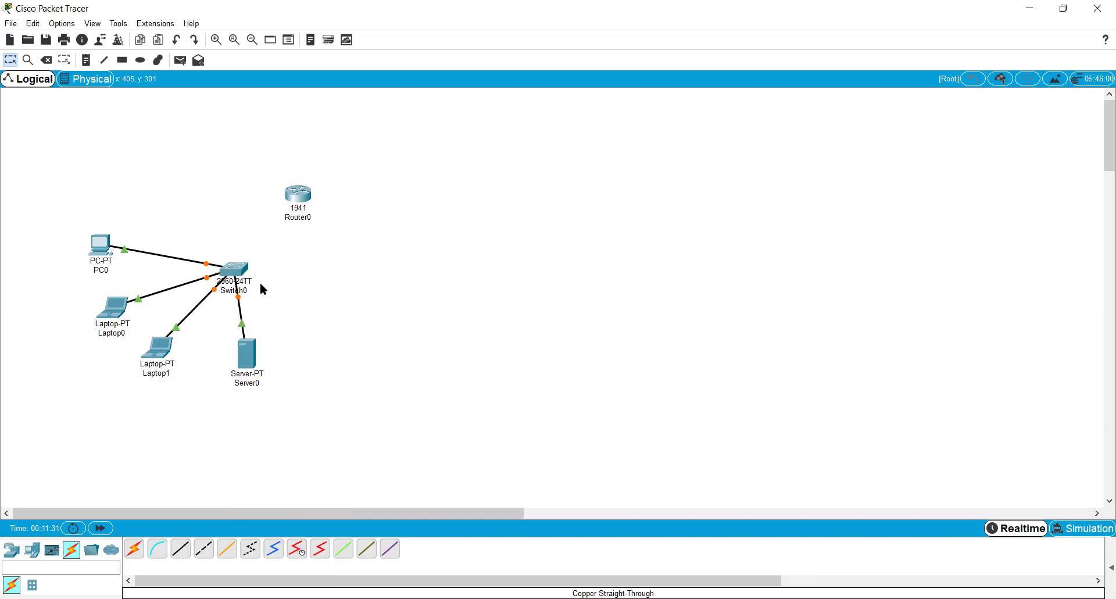
{"action": "left_click", "coordinate": [180, 555]}
{"action": "left_click", "coordinate": [235, 268]}
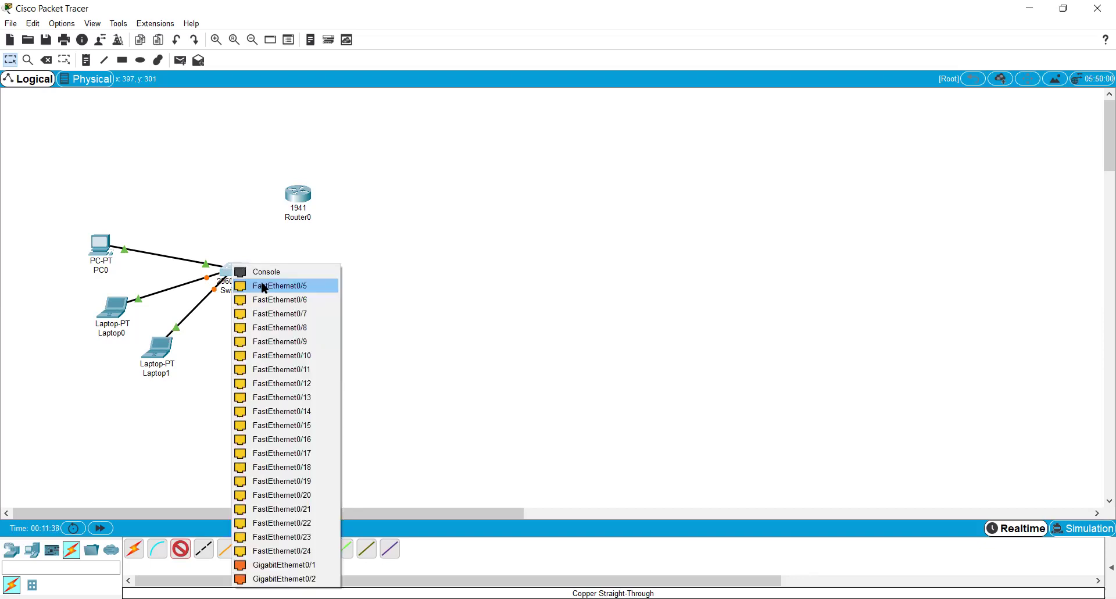
{"action": "left_click", "coordinate": [258, 249]}
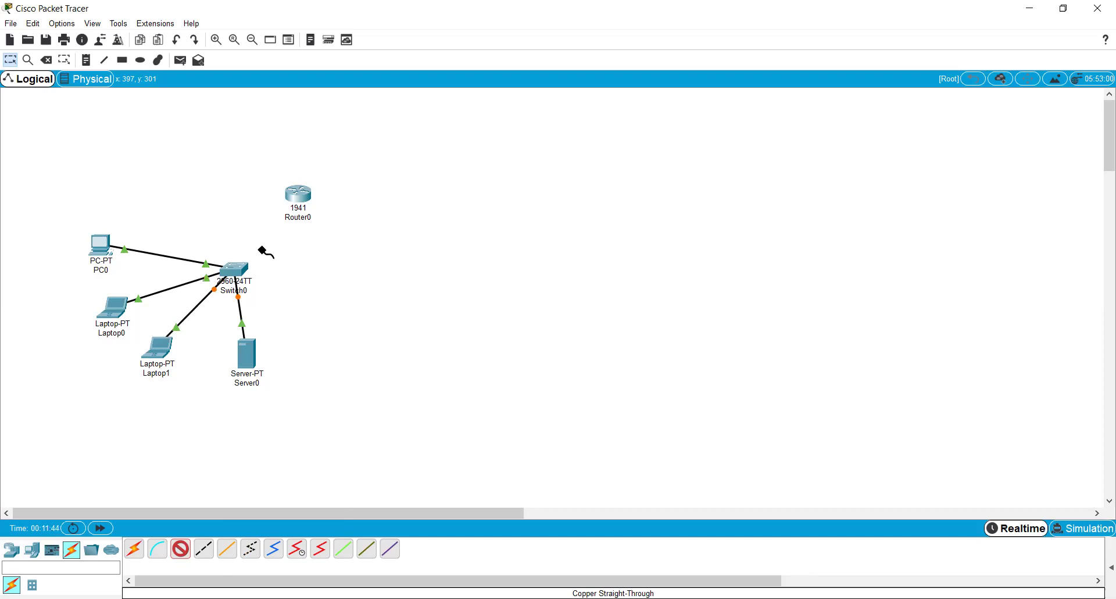
{"action": "key", "text": "Escape"}
- Connect Switch0's GigabitEthernet0/1 port to Router0's GigabitEthernet0/0 port with a copper straight-through cable
{"action": "left_click", "coordinate": [180, 552]}
{"action": "mouse_move", "coordinate": [234, 269]}
{"action": "left_click", "coordinate": [233, 265]}
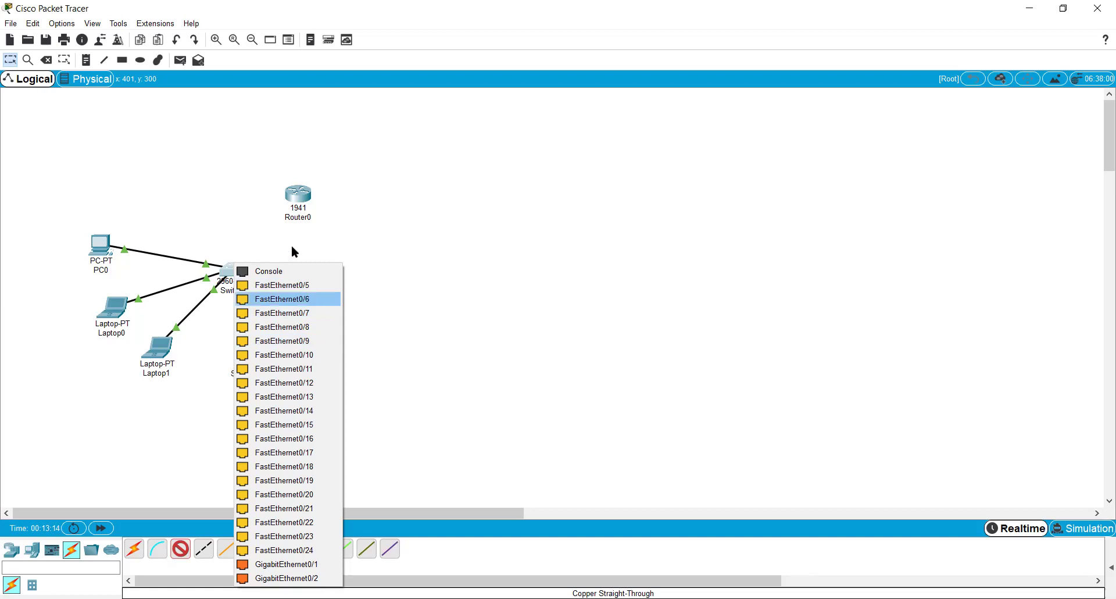
{"action": "key", "text": "Return"}
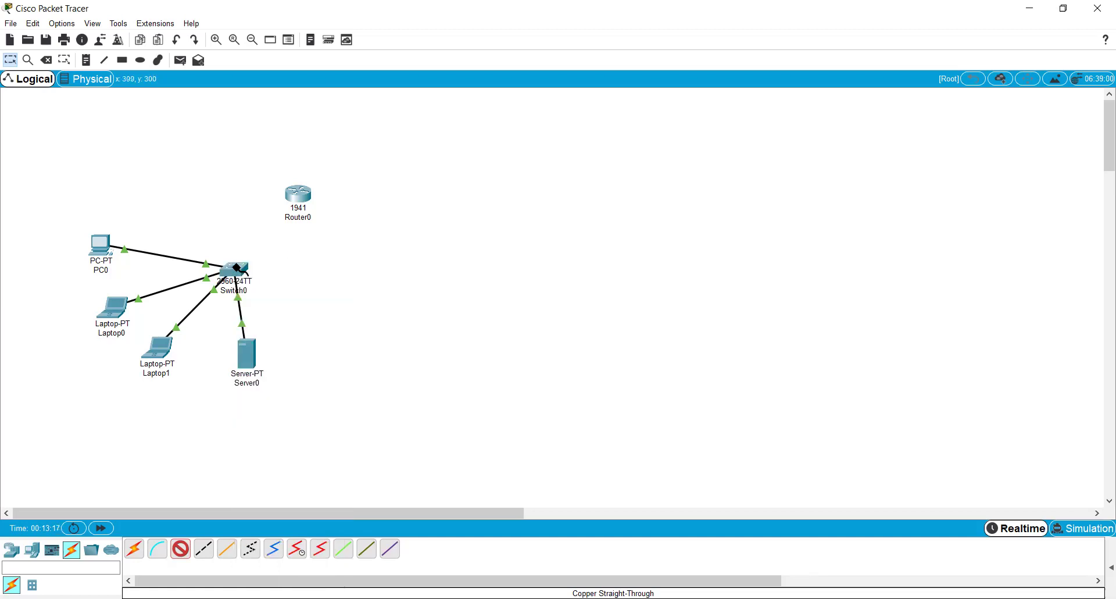
{"action": "left_click", "coordinate": [237, 267]}
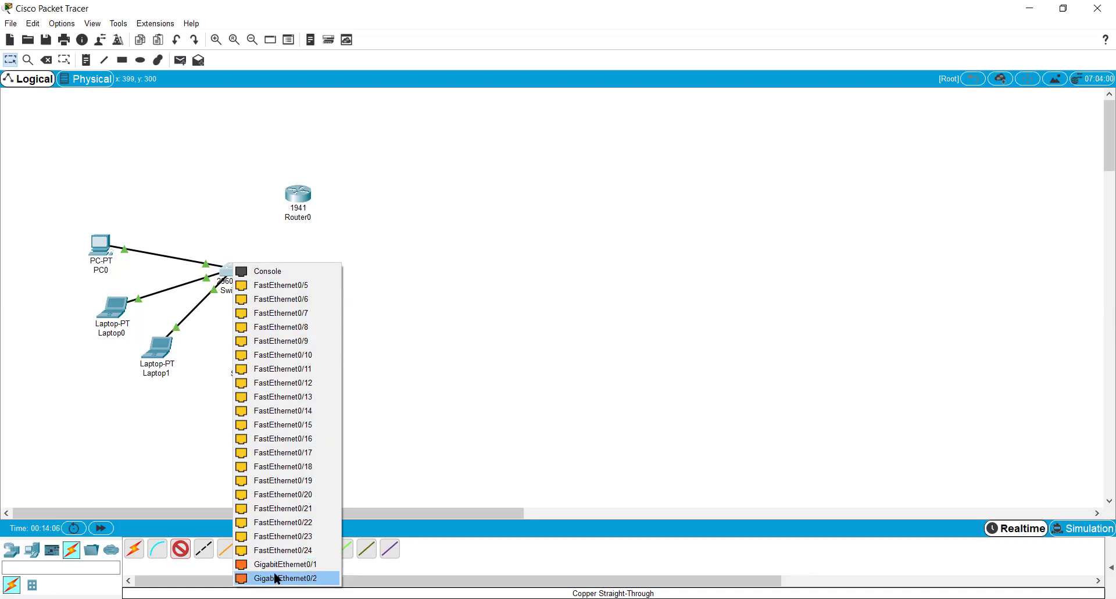
{"action": "left_click", "coordinate": [279, 565]}
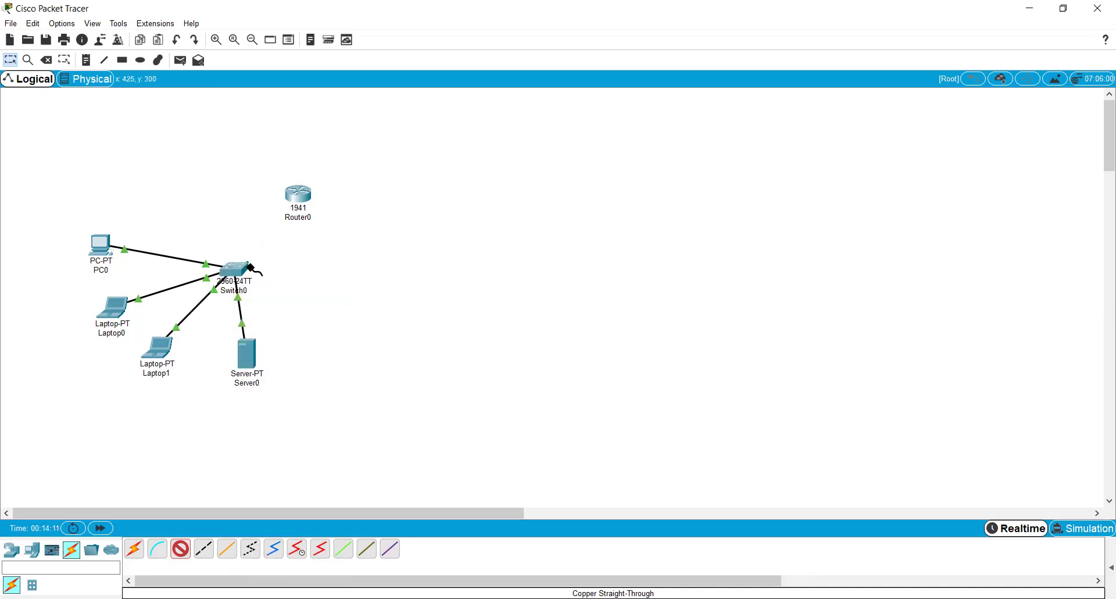
{"action": "left_click", "coordinate": [298, 191]}
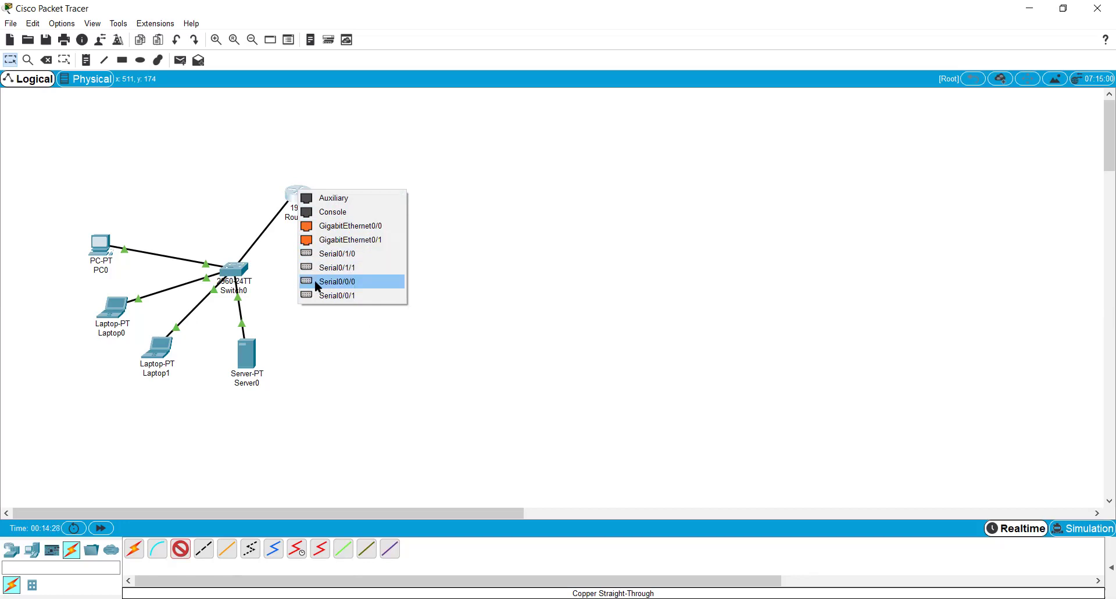
{"action": "left_click", "coordinate": [324, 226]}
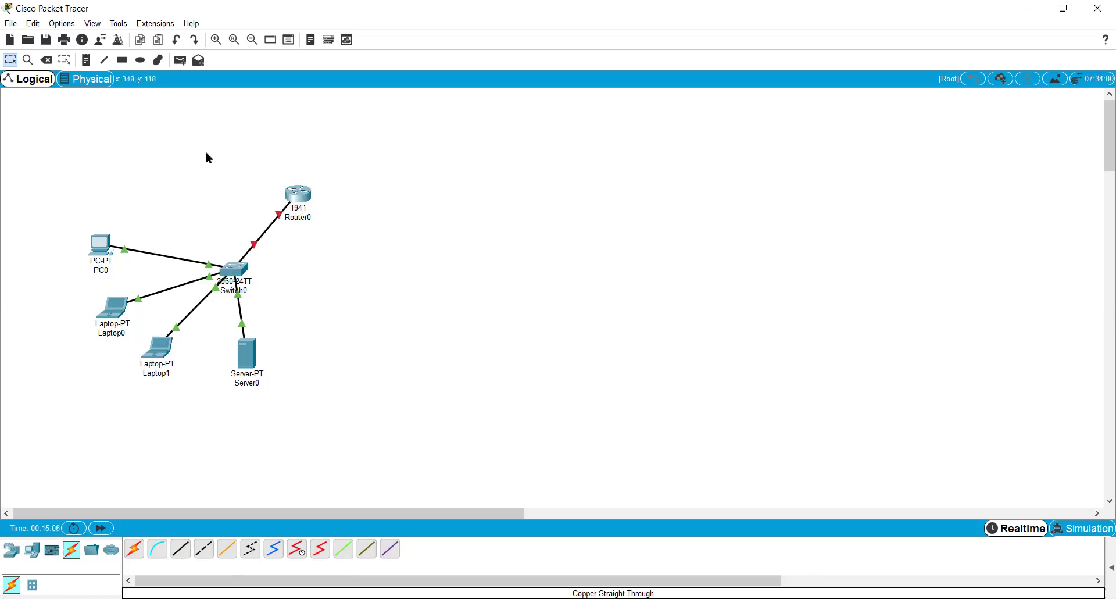
{"action": "left_click_drag", "start_coordinate": [197, 127], "coordinate": [333, 297]}
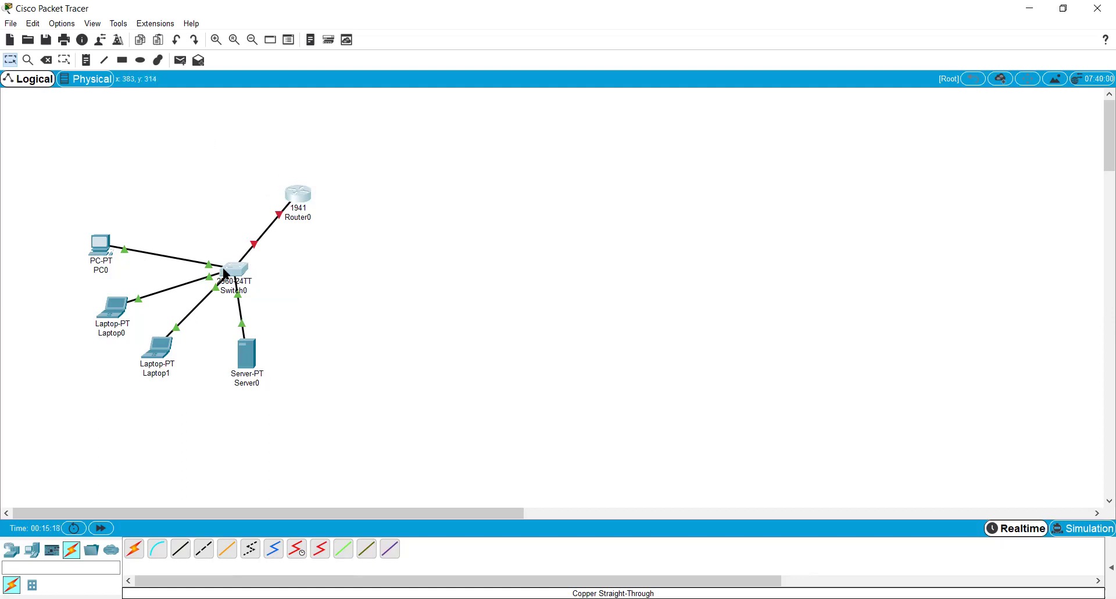
{"action": "left_click_drag", "start_coordinate": [202, 155], "coordinate": [320, 281]}
{"action": "mouse_move", "coordinate": [68, 207]}
{"action": "left_mouse_down"}
{"action": "mouse_move", "coordinate": [120, 261]}
{"action": "mouse_move", "coordinate": [92, 274]}
{"action": "left_mouse_up"}
{"action": "left_click", "coordinate": [92, 276]}
{"action": "left_click_drag", "start_coordinate": [117, 308], "coordinate": [295, 393]}
{"action": "left_click", "coordinate": [319, 365]}
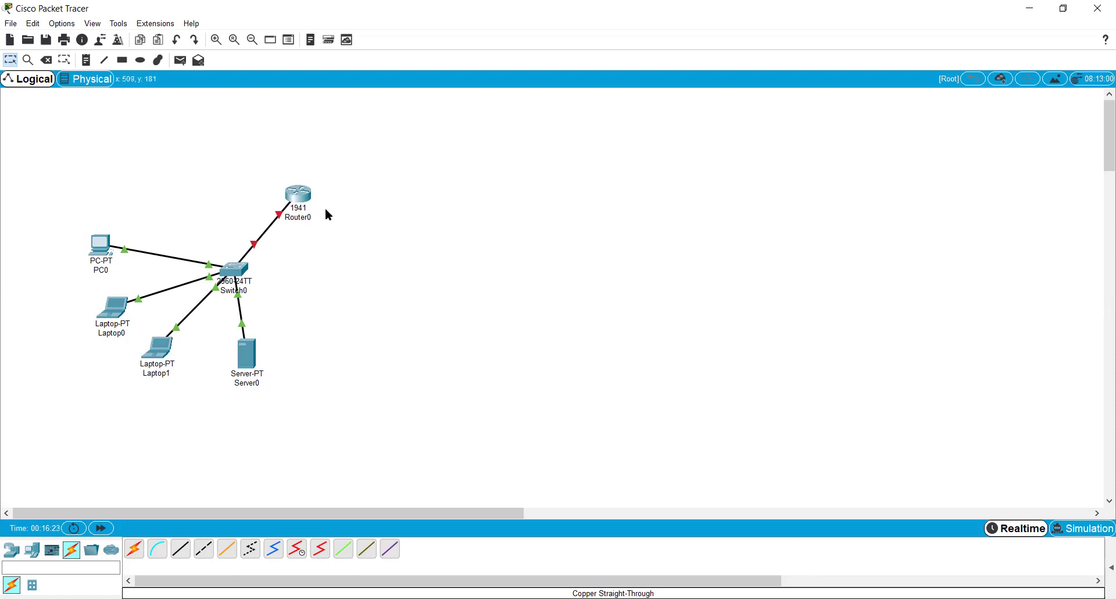
{"action": "left_click_drag", "start_coordinate": [253, 138], "coordinate": [334, 221]}
{"action": "left_click_drag", "start_coordinate": [278, 158], "coordinate": [327, 229]}
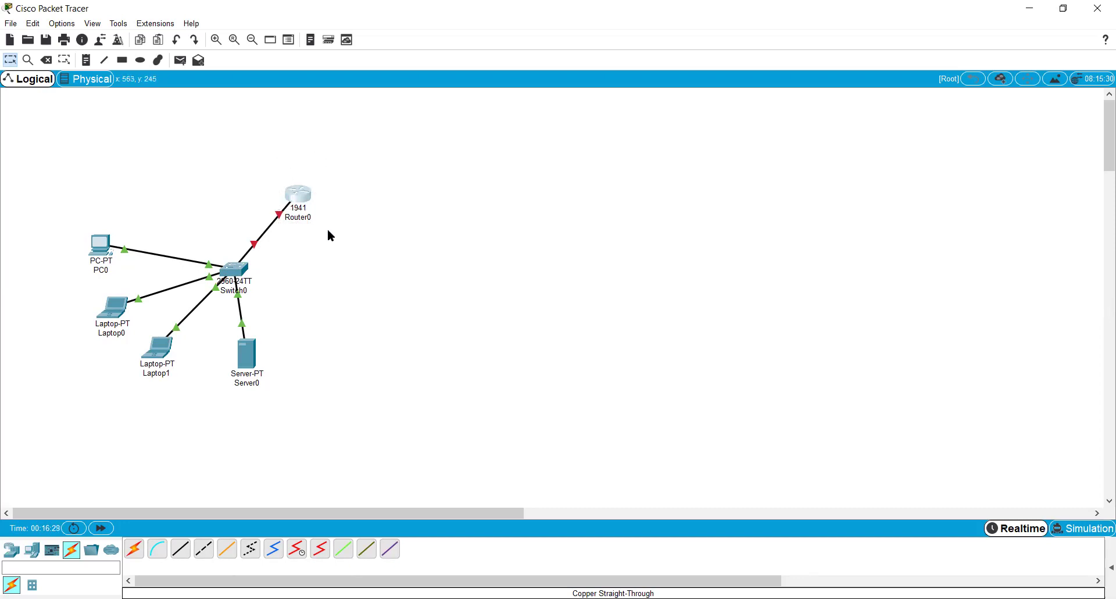
- Open Router0's physical device view, zoom in to examine its chassis, and restore the original size
{"action": "left_click", "coordinate": [303, 193]}
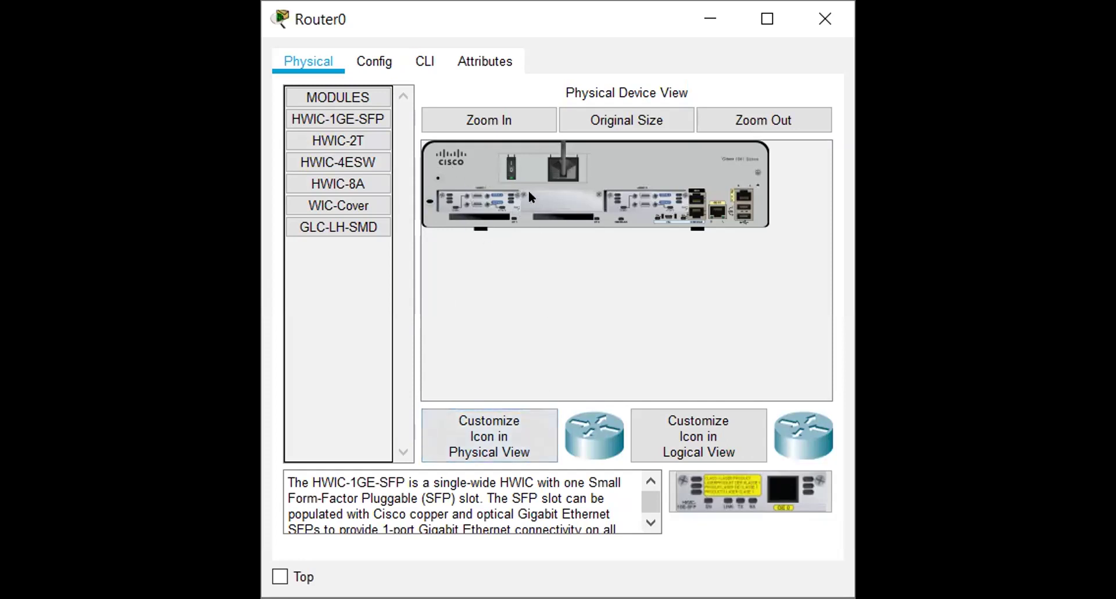
{"action": "left_click", "coordinate": [498, 114]}
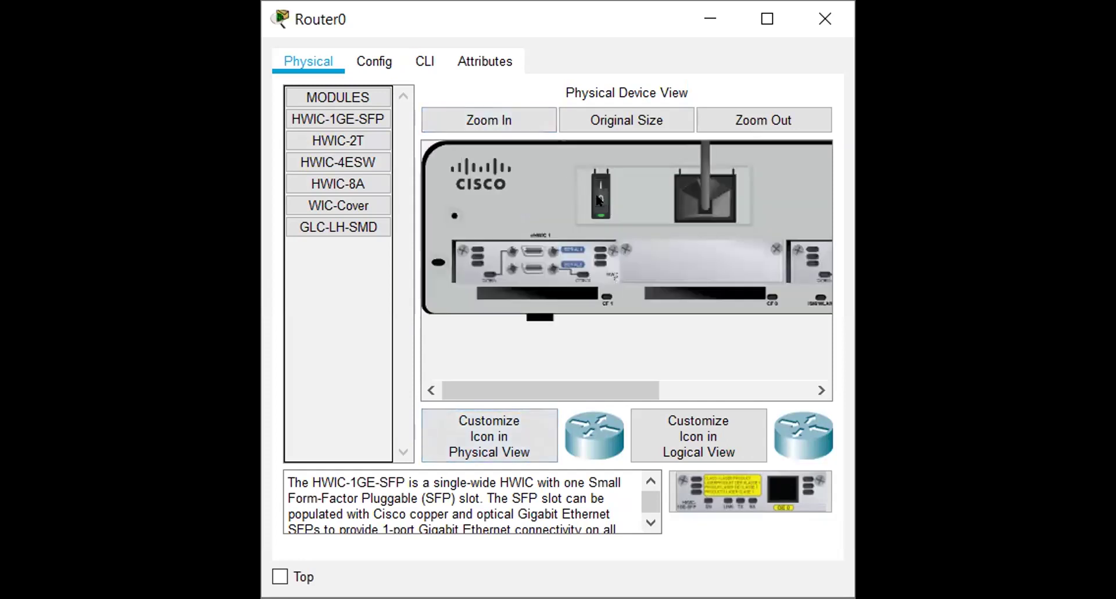
{"action": "left_click", "coordinate": [611, 123]}
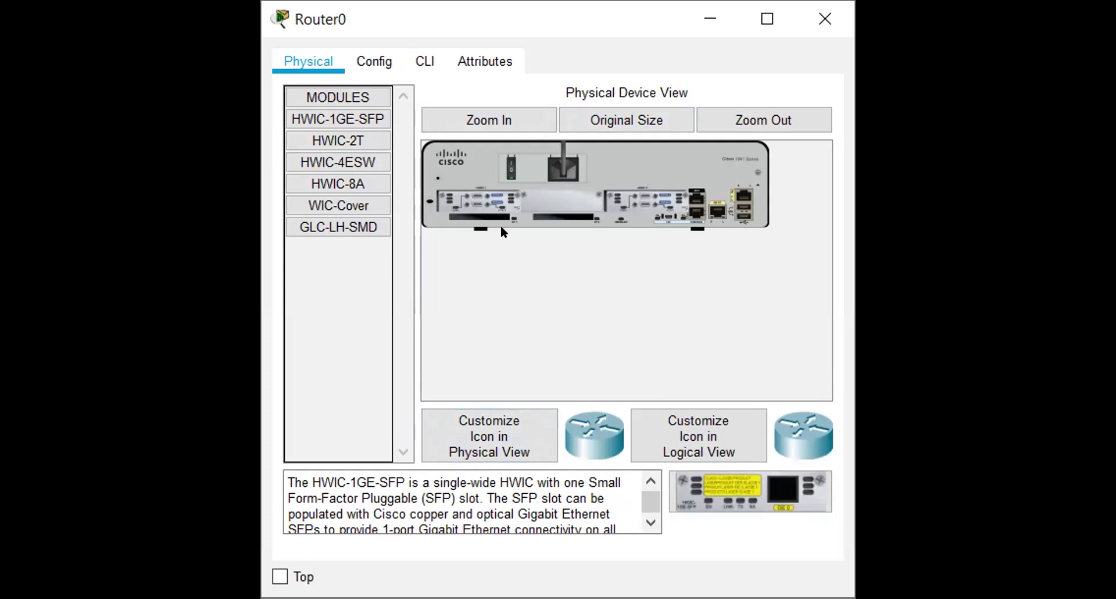
- Zoom in on Router0's chassis again to inspect its serial interface modules, and return to the logical workspace
{"action": "left_click", "coordinate": [514, 120]}
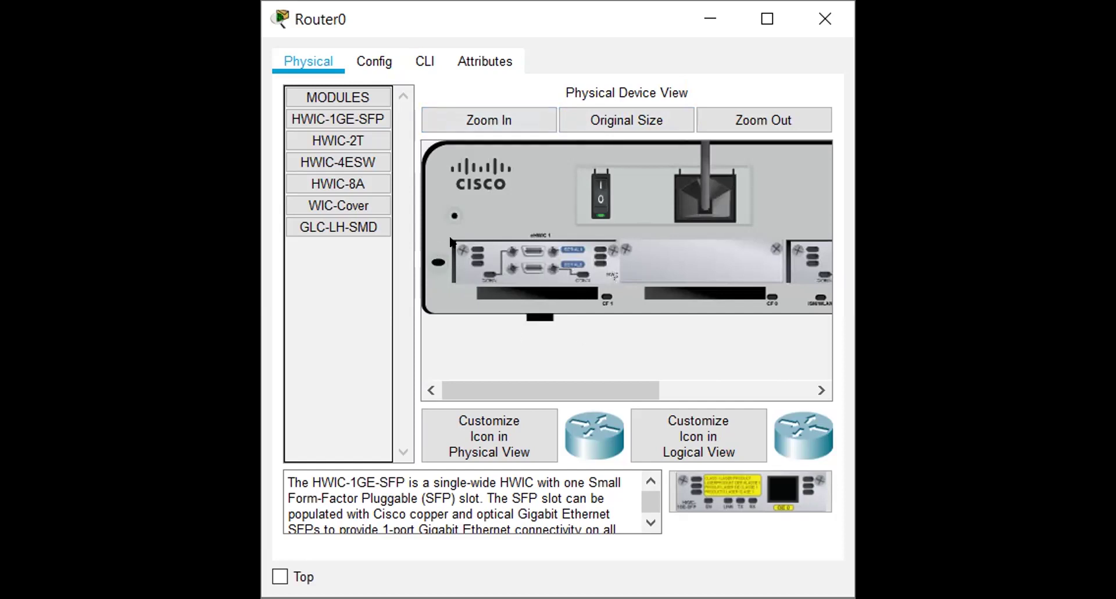
{"action": "left_click", "coordinate": [504, 120]}
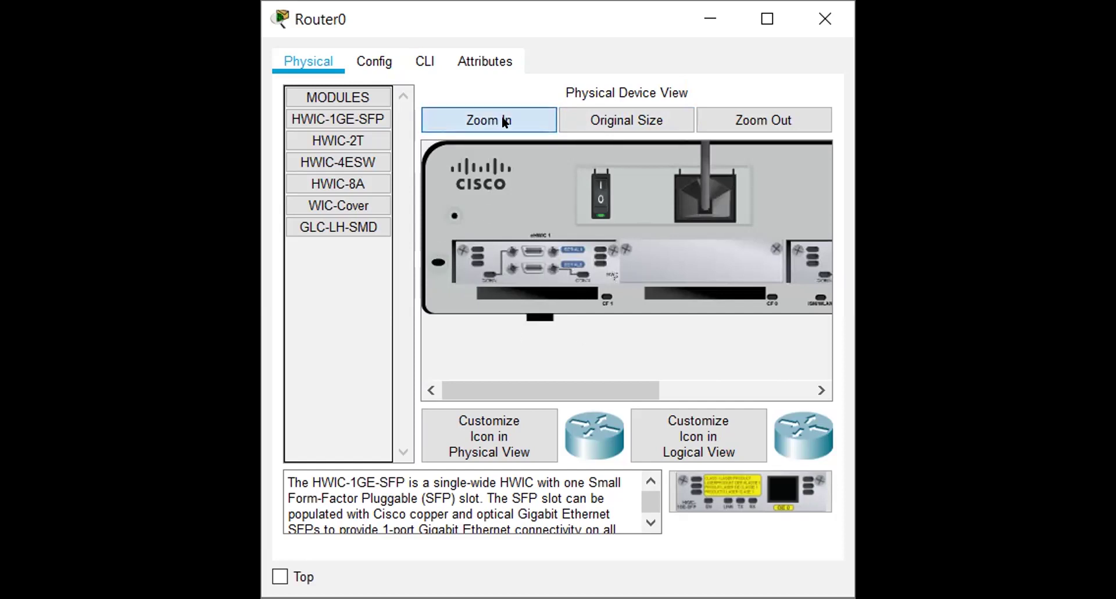
{"action": "left_click", "coordinate": [596, 120]}
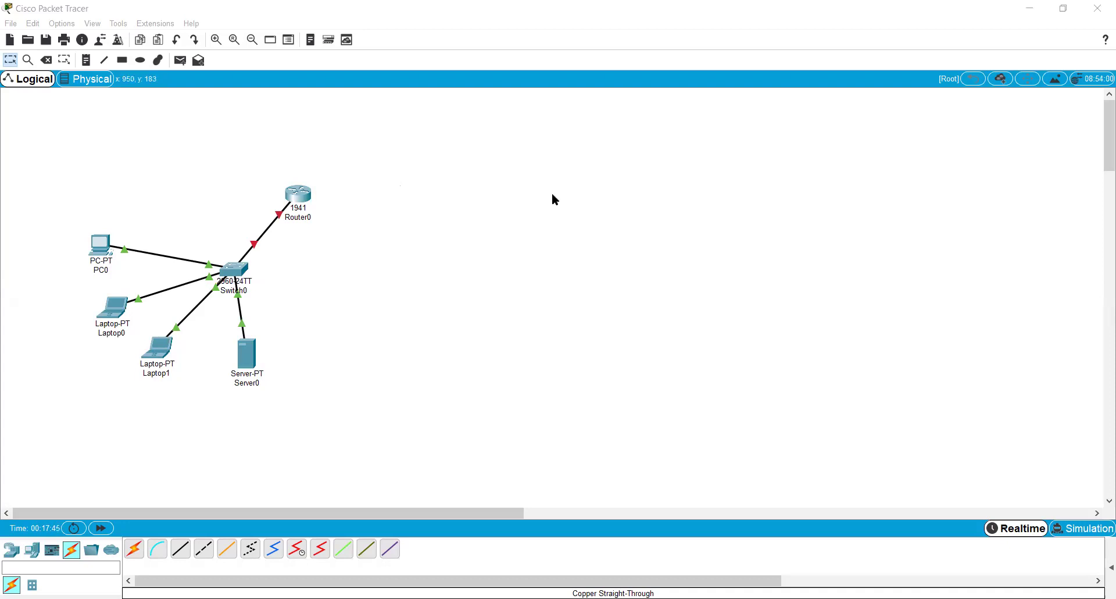
{"action": "left_click", "coordinate": [488, 226]}
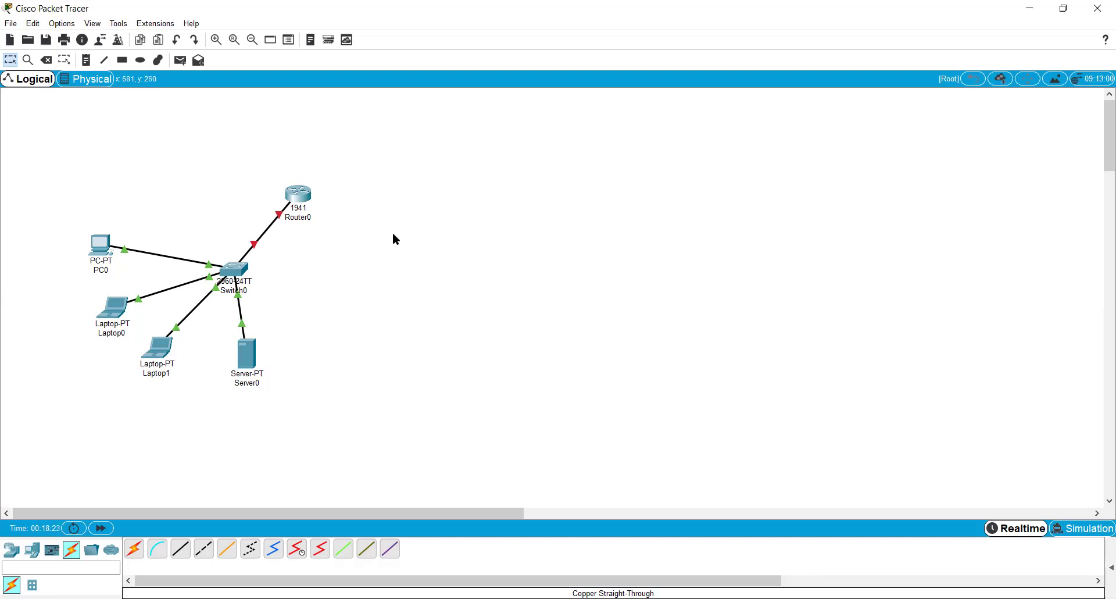
- Duplicate Router0 four times and spread the copies out across the empty area beside the original router
{"action": "left_click_drag", "start_coordinate": [244, 152], "coordinate": [339, 203]}
{"action": "key", "text": "ctrl+v"}
{"action": "left_click_drag", "start_coordinate": [299, 168], "coordinate": [381, 145]}
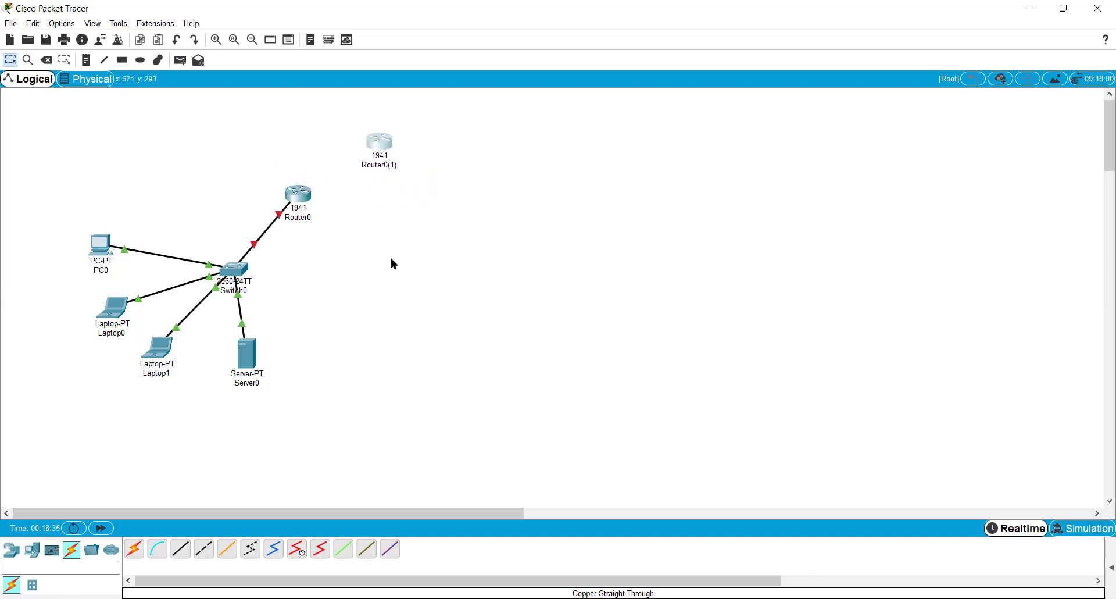
{"action": "key", "text": "ctrl+v"}
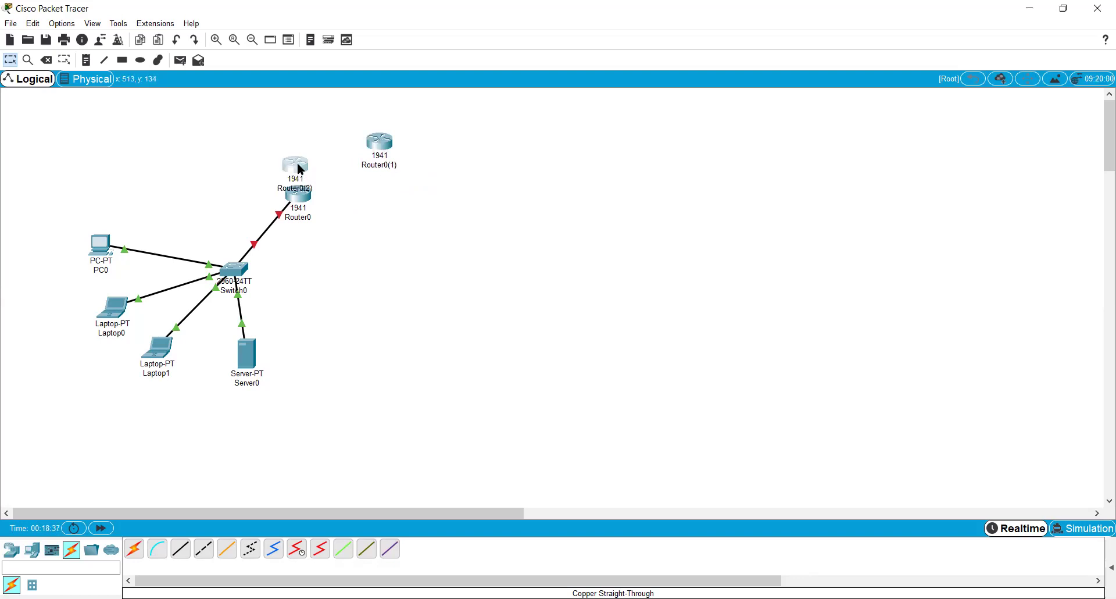
{"action": "left_click_drag", "start_coordinate": [298, 163], "coordinate": [489, 185]}
{"action": "key", "text": "ctrl+v"}
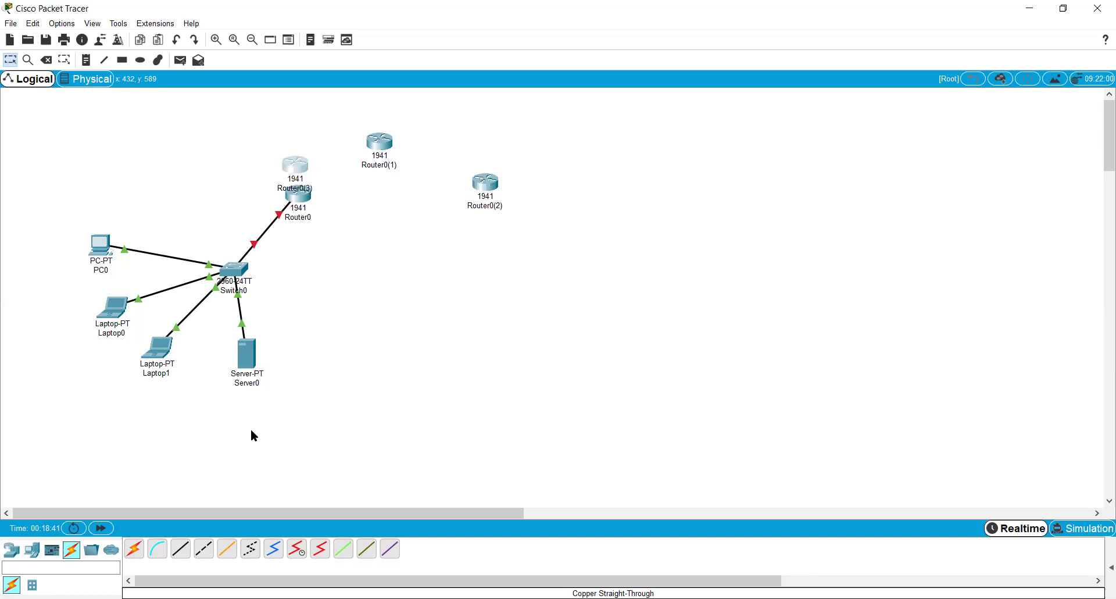
{"action": "left_click_drag", "start_coordinate": [295, 167], "coordinate": [357, 255]}
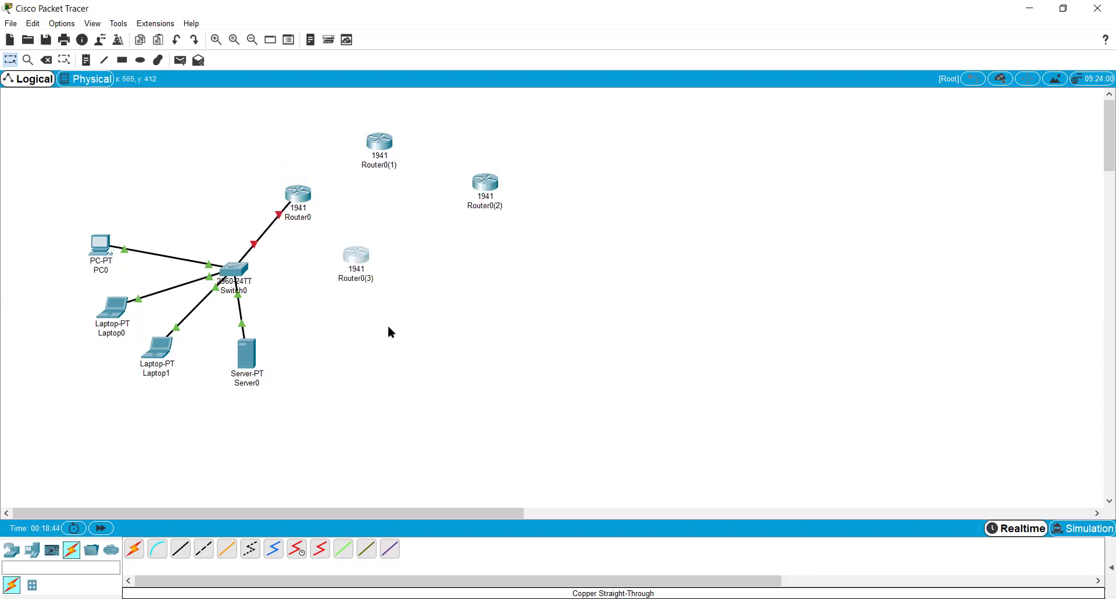
{"action": "key", "text": "ctrl+v"}
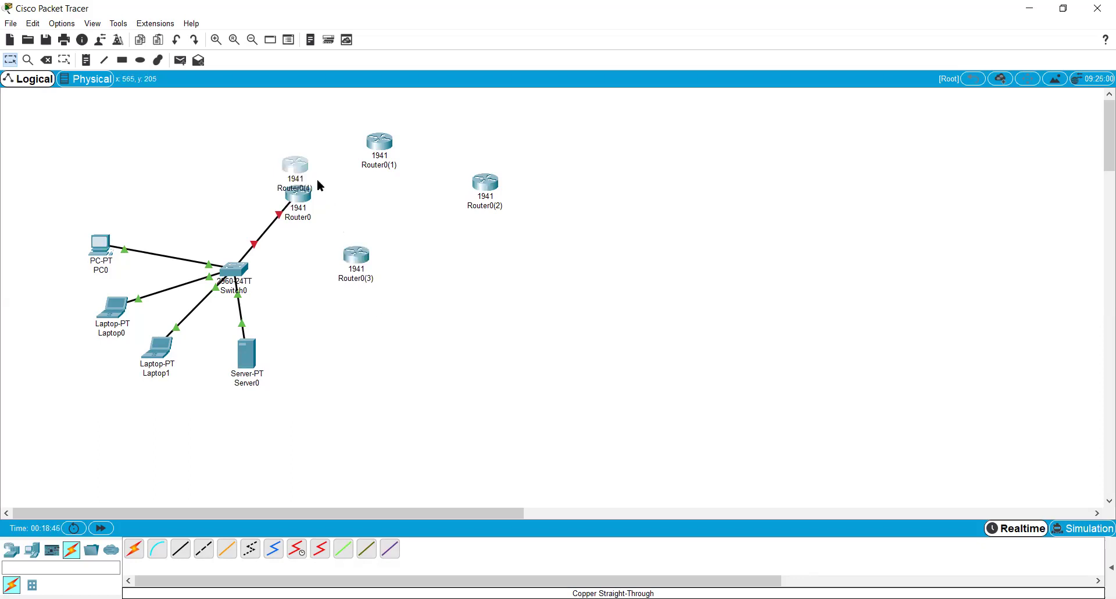
{"action": "left_click_drag", "start_coordinate": [301, 173], "coordinate": [476, 251]}
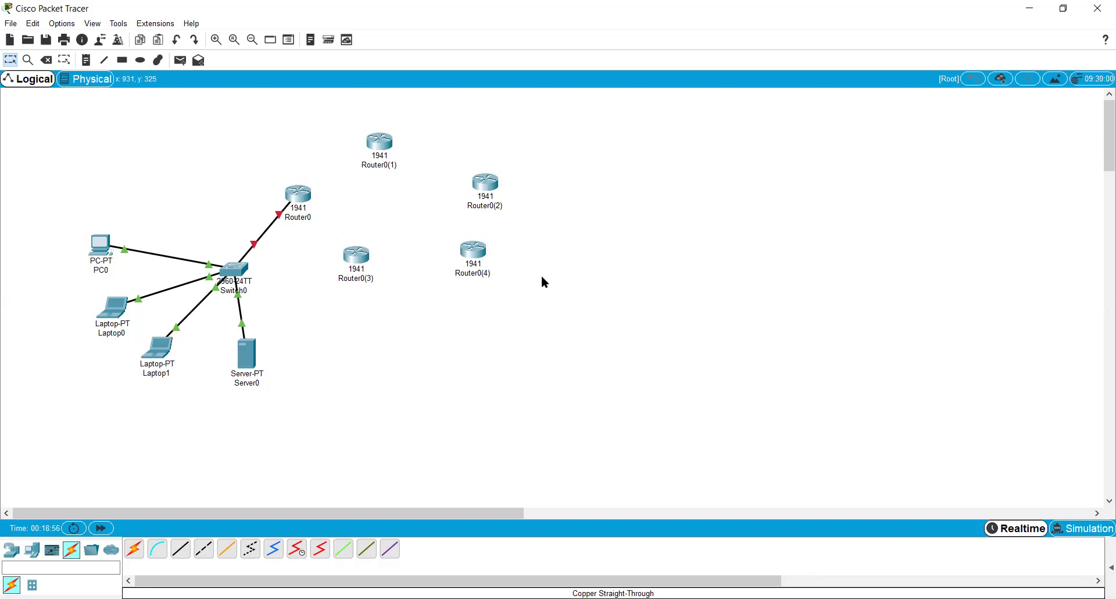
{"action": "left_click_drag", "start_coordinate": [224, 139], "coordinate": [307, 216]}
{"action": "left_click_drag", "start_coordinate": [67, 189], "coordinate": [251, 432]}
{"action": "left_click_drag", "start_coordinate": [308, 111], "coordinate": [521, 274]}
- Nudge Router0(3), Router0(1) and Router0(4) slightly to tidy the spacing of the routers
{"action": "left_click_drag", "start_coordinate": [371, 256], "coordinate": [358, 264]}
{"action": "left_click", "coordinate": [383, 141]}
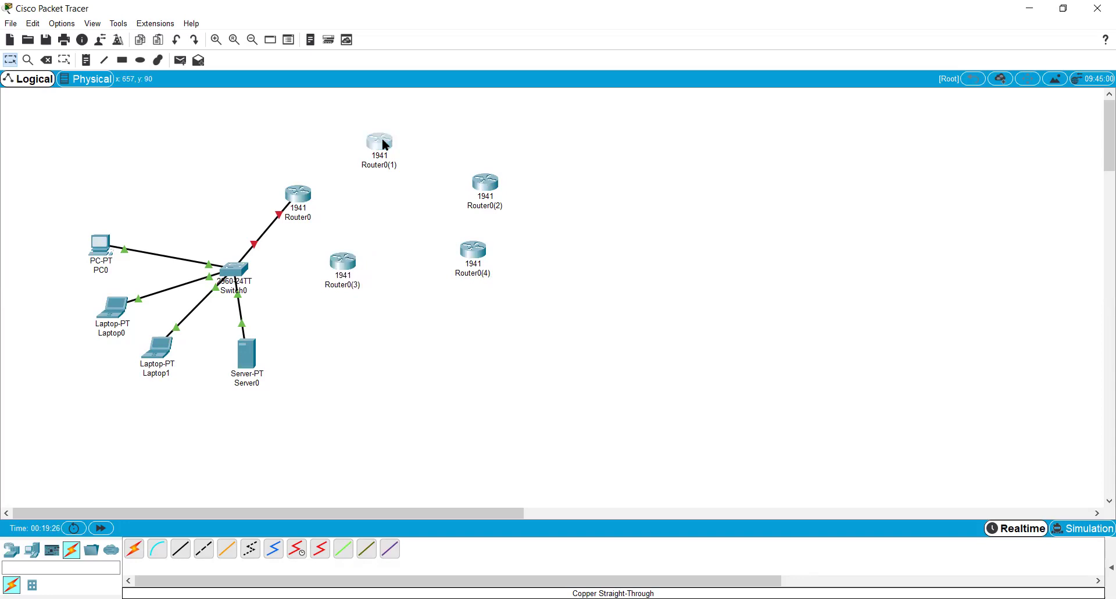
{"action": "left_click_drag", "start_coordinate": [399, 148], "coordinate": [397, 146]}
{"action": "left_click_drag", "start_coordinate": [474, 248], "coordinate": [474, 264]}
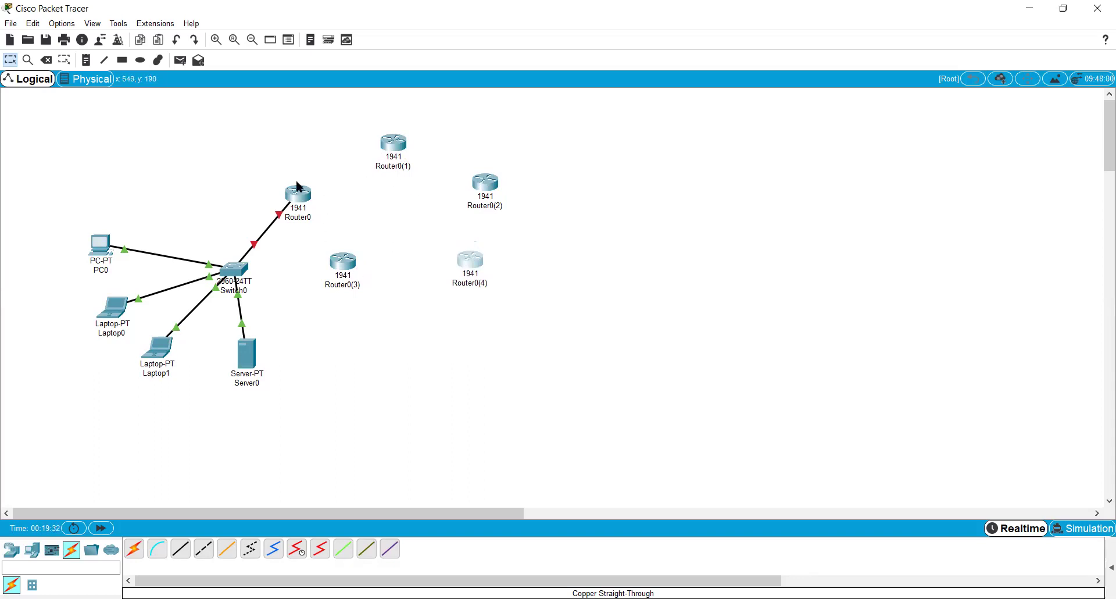
{"action": "left_click_drag", "start_coordinate": [257, 159], "coordinate": [315, 215]}
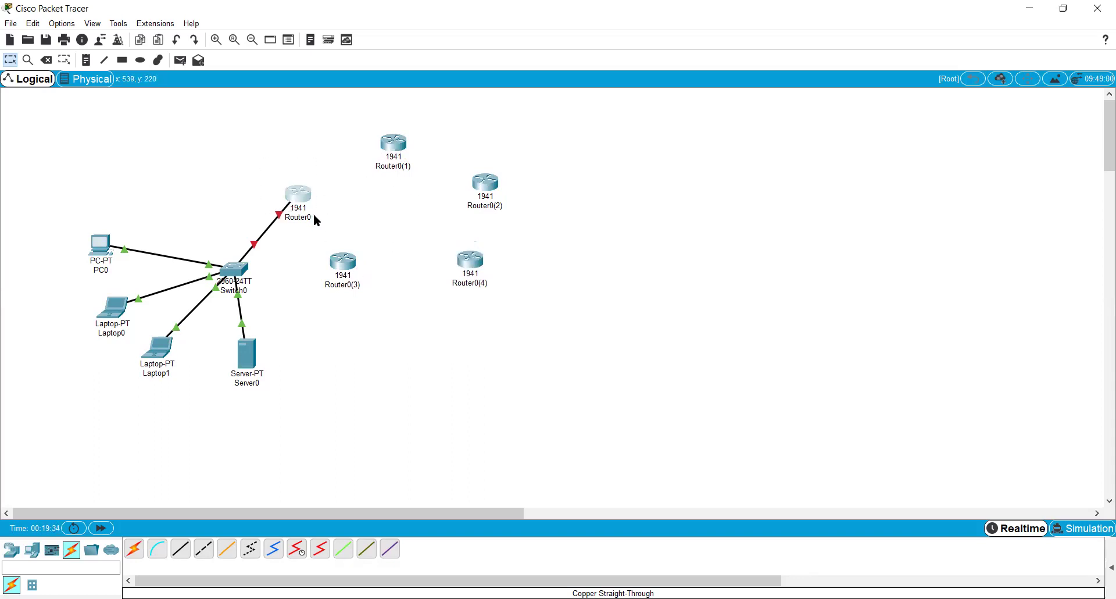
{"action": "left_click_drag", "start_coordinate": [245, 163], "coordinate": [308, 224]}
{"action": "left_click_drag", "start_coordinate": [363, 118], "coordinate": [456, 184]}
{"action": "left_click_drag", "start_coordinate": [315, 245], "coordinate": [375, 299]}
{"action": "left_click_drag", "start_coordinate": [445, 236], "coordinate": [505, 257]}
- Rename the original router, Router0, as r0
{"action": "left_click", "coordinate": [302, 215]}
{"action": "left_click_drag", "start_coordinate": [312, 217], "coordinate": [280, 220]}
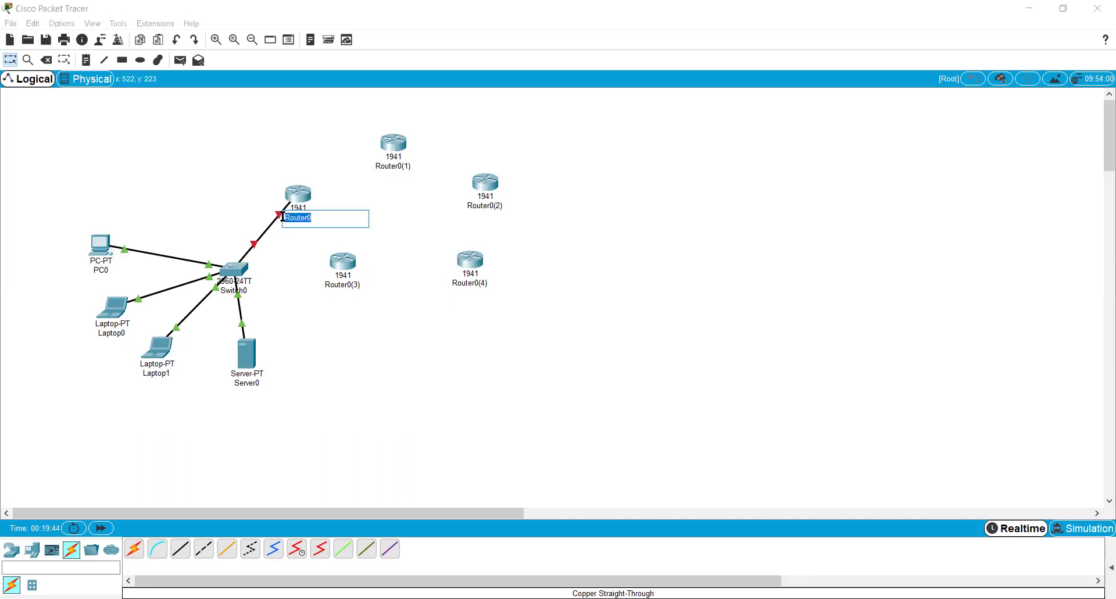
{"action": "type", "text": "r0"}
{"action": "left_click", "coordinate": [389, 194]}
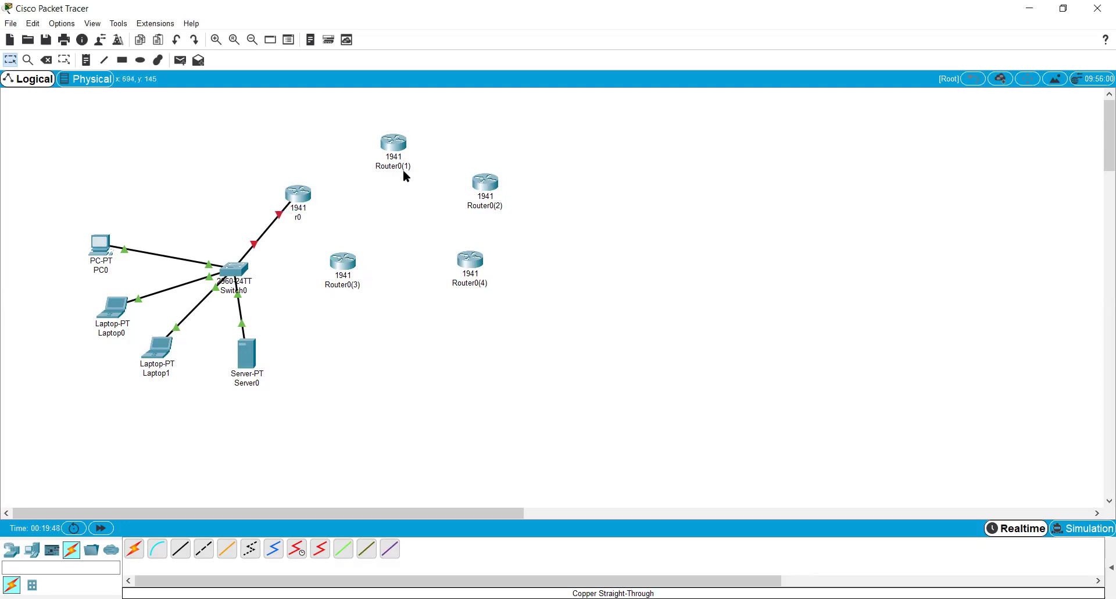
- Rename the router copy Router0(1) as r1
{"action": "left_click", "coordinate": [400, 167]}
{"action": "left_click", "coordinate": [400, 167]}
{"action": "key", "text": "BackSpace"}
{"action": "key", "text": "BackSpace"}
{"action": "key", "text": "BackSpace"}
{"action": "key", "text": "BackSpace"}
{"action": "key", "text": "BackSpace"}
{"action": "key", "text": "BackSpace"}
{"action": "key", "text": "BackSpace"}
{"action": "key", "text": "BackSpace"}
{"action": "key", "text": "BackSpace"}
{"action": "key", "text": "BackSpace"}
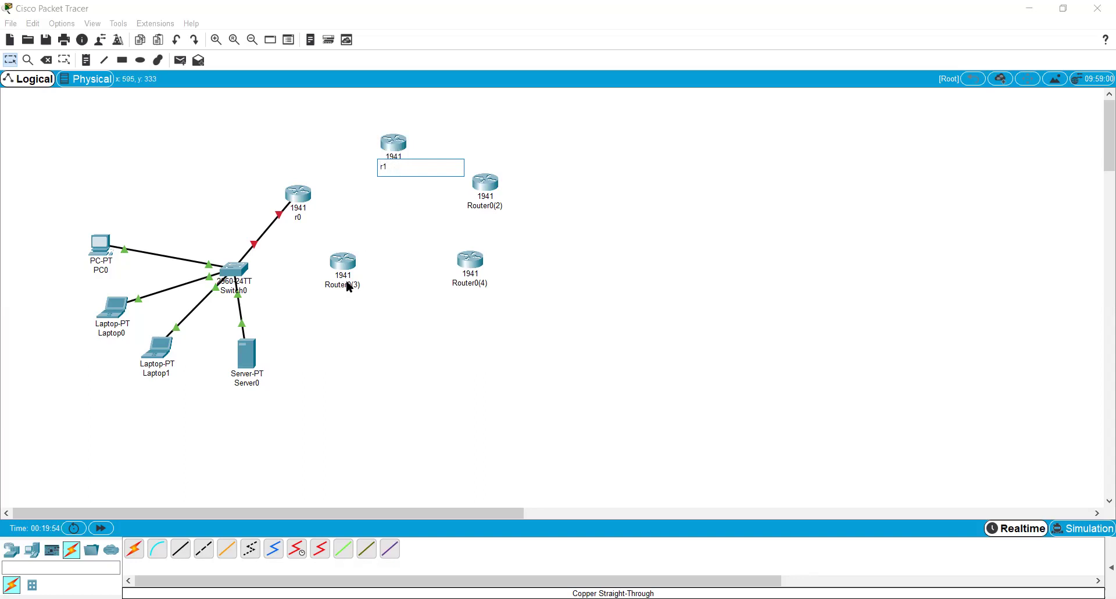
- Rename Router0(3) as r2 and Router0(4) as r3
{"action": "left_click", "coordinate": [361, 287]}
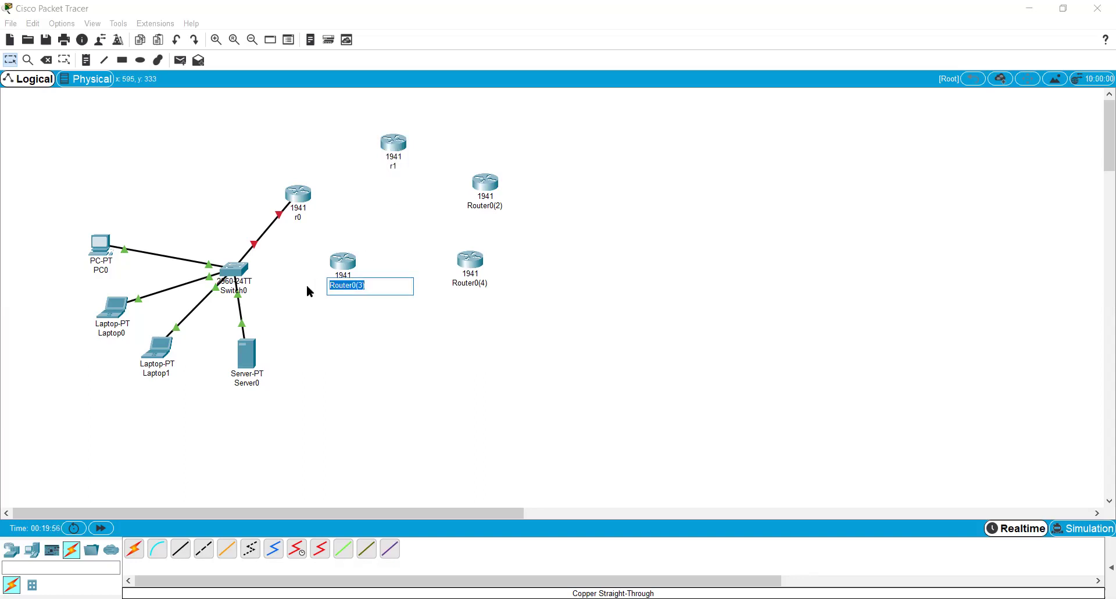
{"action": "type", "text": "r2"}
{"action": "left_click", "coordinate": [473, 283]}
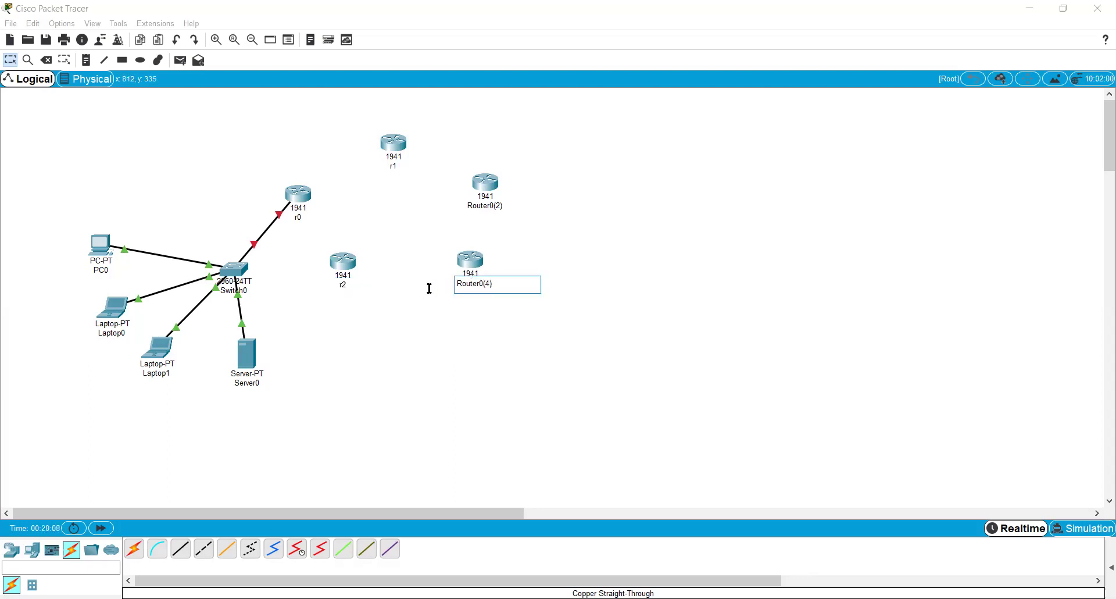
{"action": "left_click_drag", "start_coordinate": [496, 284], "coordinate": [458, 285]}
{"action": "key", "text": "BackSpace"}
{"action": "type", "text": "r3"}
- Rename Router0(2) as r4 and shift router r1 slightly
{"action": "left_click", "coordinate": [497, 207]}
{"action": "type", "text": "r4"}
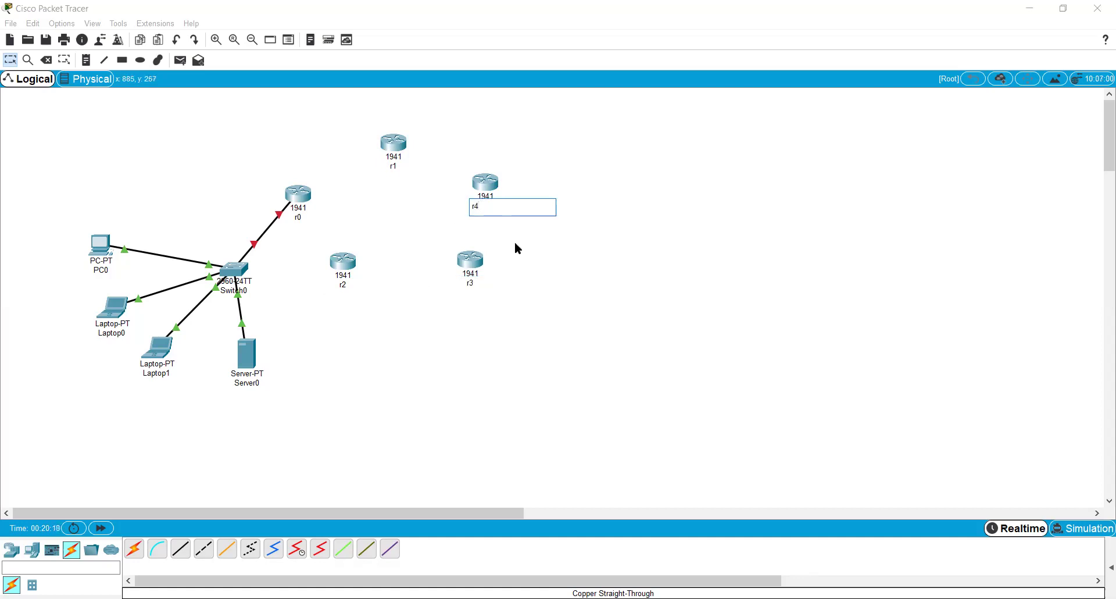
{"action": "key", "text": "Return"}
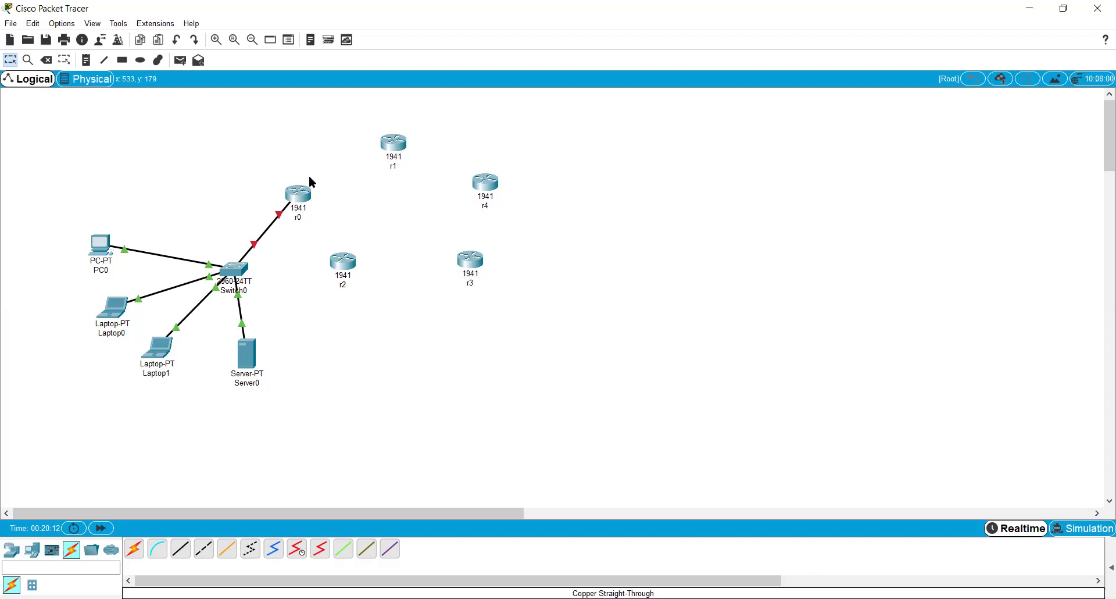
{"action": "left_click_drag", "start_coordinate": [394, 150], "coordinate": [396, 148]}
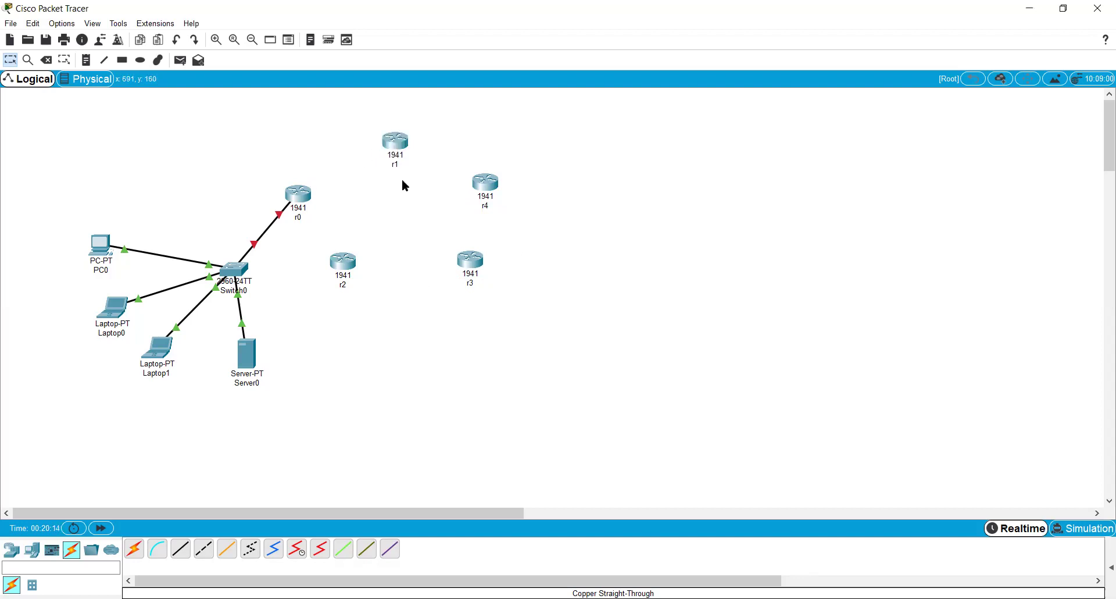
- Connect r0's Serial0/0/0 port to r1's Serial0/0/0 port with a Serial DCE cable
{"action": "left_click", "coordinate": [297, 549]}
{"action": "left_click", "coordinate": [298, 191]}
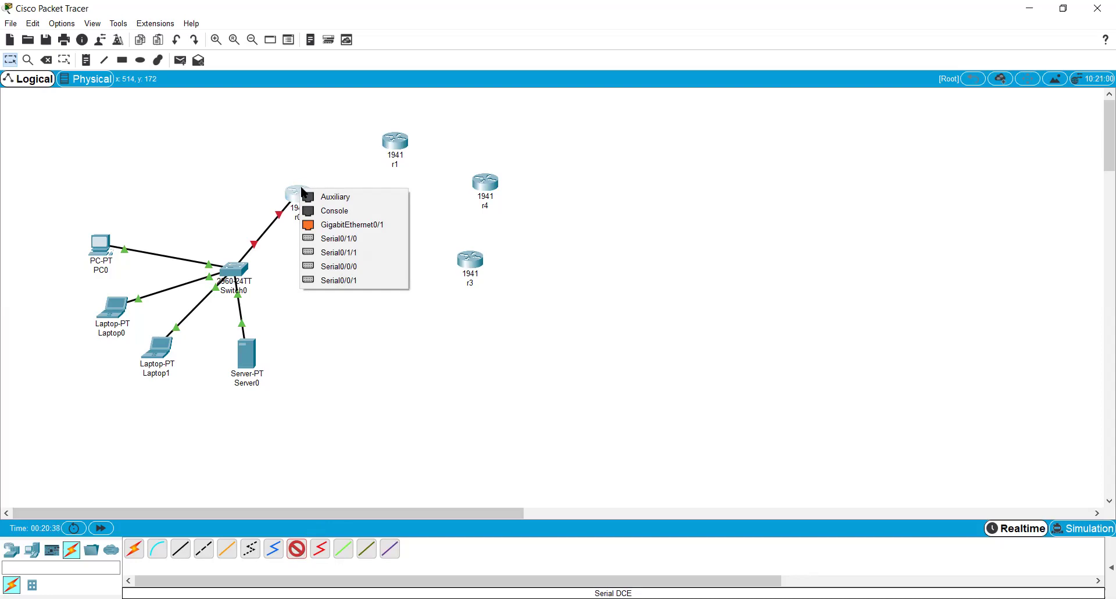
{"action": "left_click", "coordinate": [347, 266]}
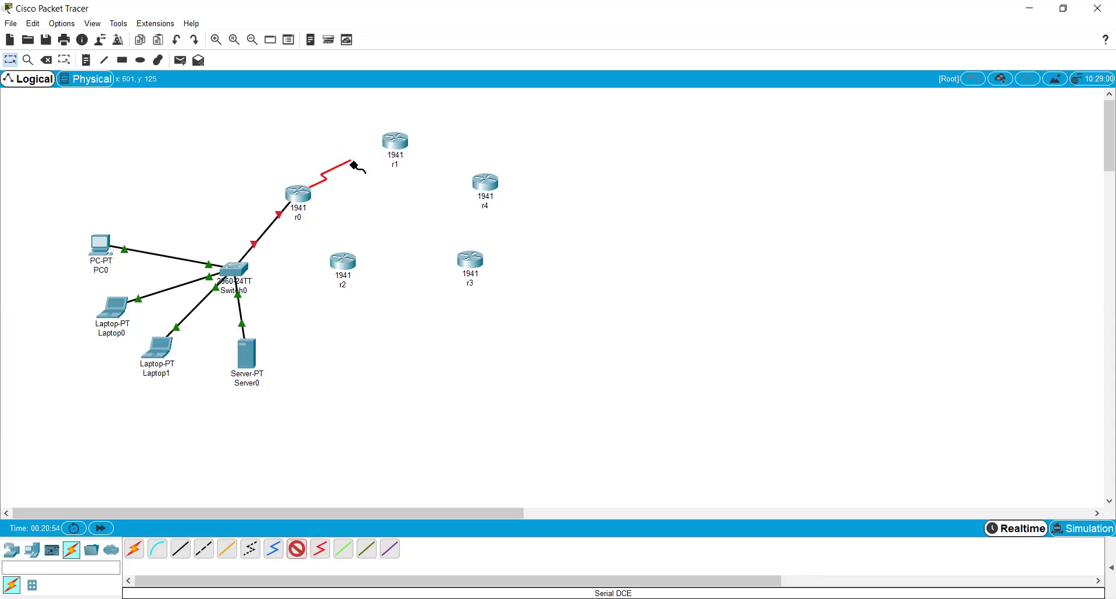
{"action": "left_click", "coordinate": [396, 141]}
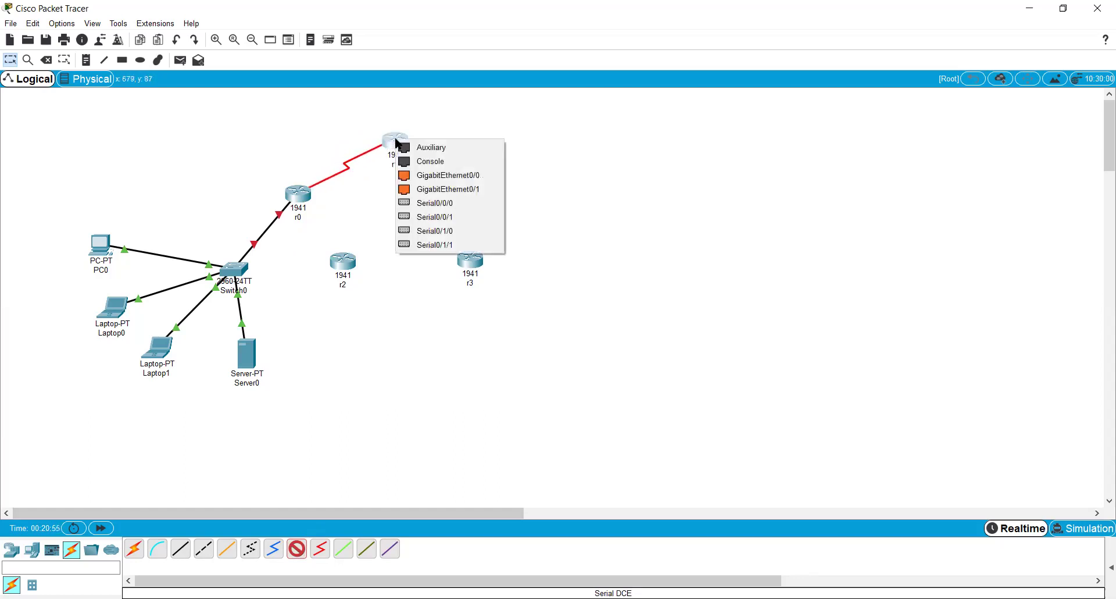
{"action": "left_click", "coordinate": [433, 203]}
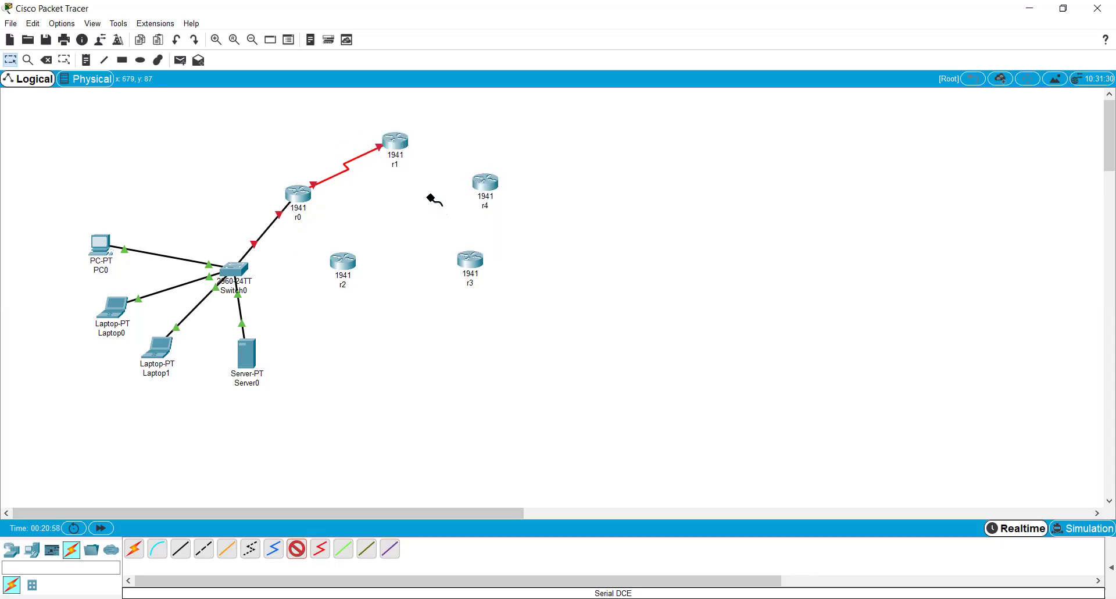
- Connect r1's Serial0/0/1 port to r4's Serial0/0/0 port with a Serial DCE cable
{"action": "left_click", "coordinate": [399, 141]}
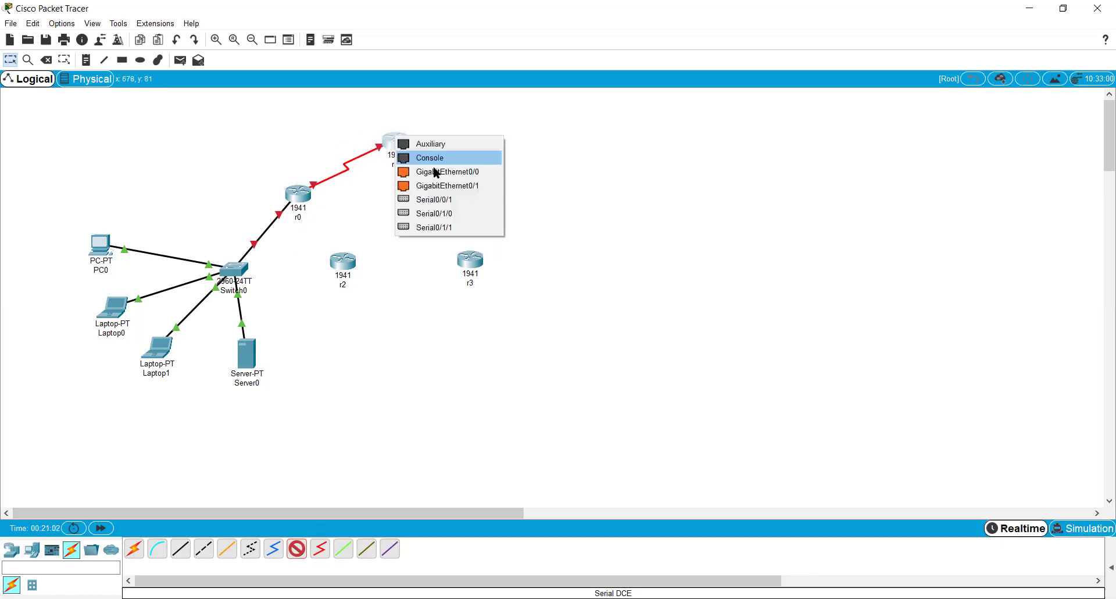
{"action": "left_click", "coordinate": [443, 204]}
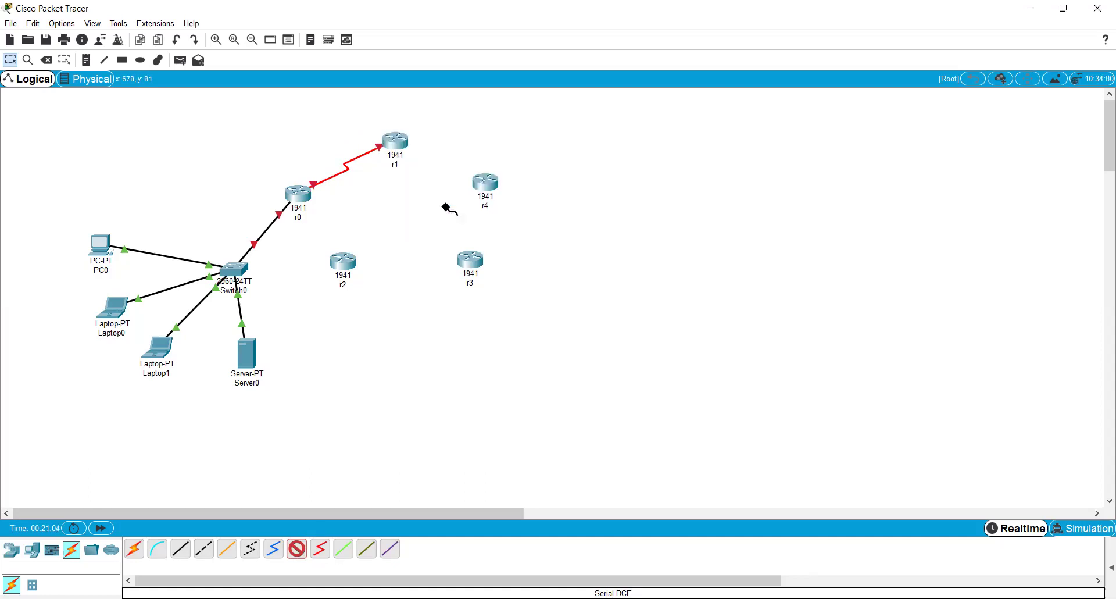
{"action": "left_click", "coordinate": [486, 184]}
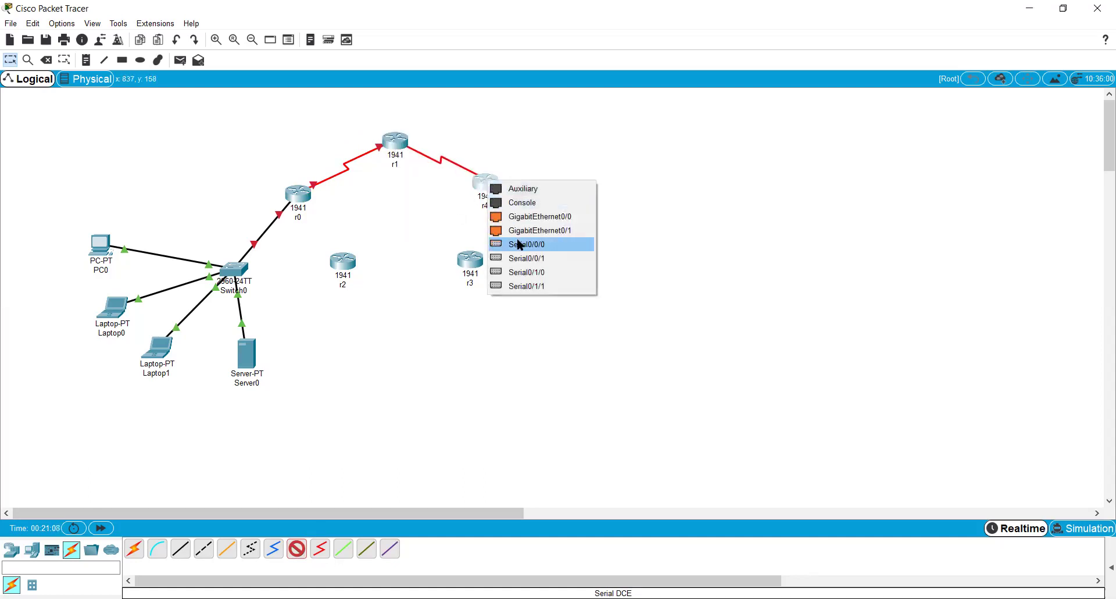
{"action": "left_click", "coordinate": [519, 244]}
- Connect r4's Serial0/0/1 port to r3's Serial0/0/0 port with a Serial DCE cable
{"action": "left_click", "coordinate": [491, 184]}
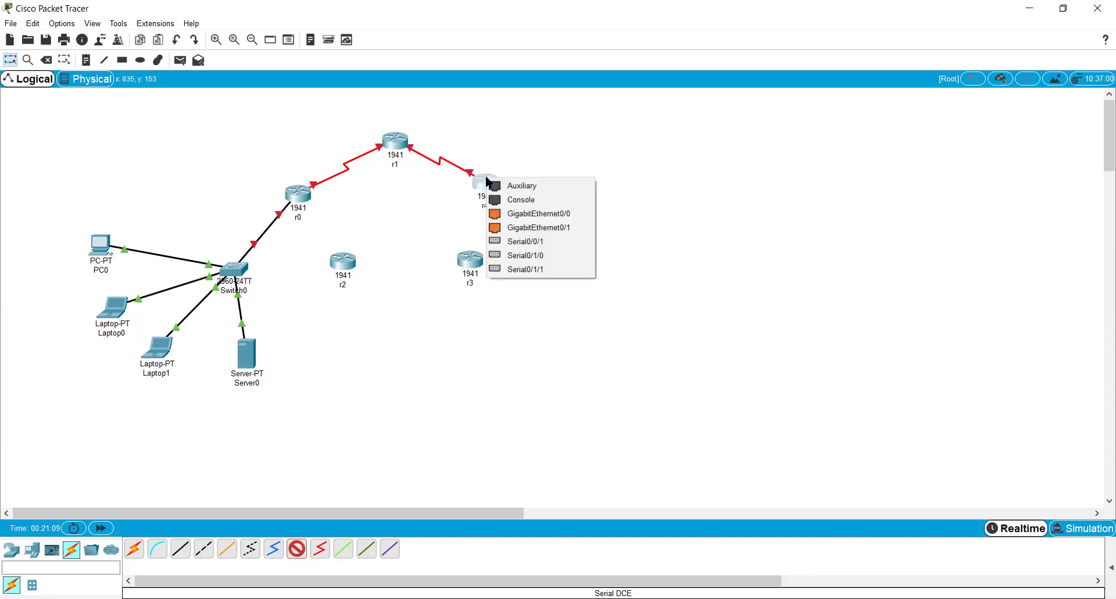
{"action": "left_click", "coordinate": [521, 243]}
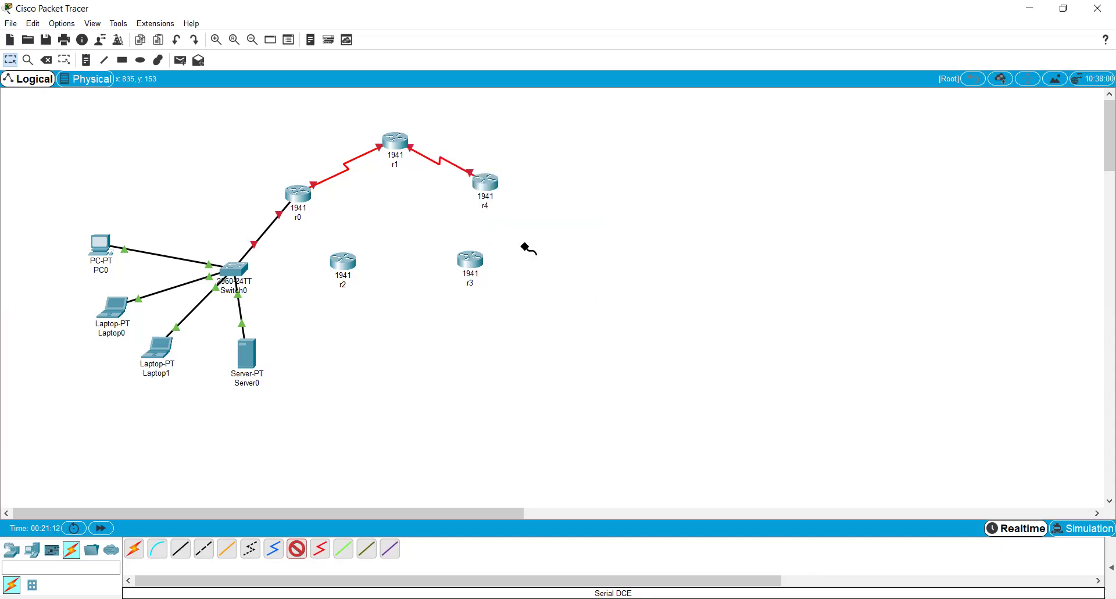
{"action": "left_click", "coordinate": [475, 262]}
{"action": "left_click", "coordinate": [501, 321]}
- Connect r3's Serial0/0/1 port to r2's Serial0/0/0 port with a Serial DCE cable
{"action": "mouse_move", "coordinate": [473, 262]}
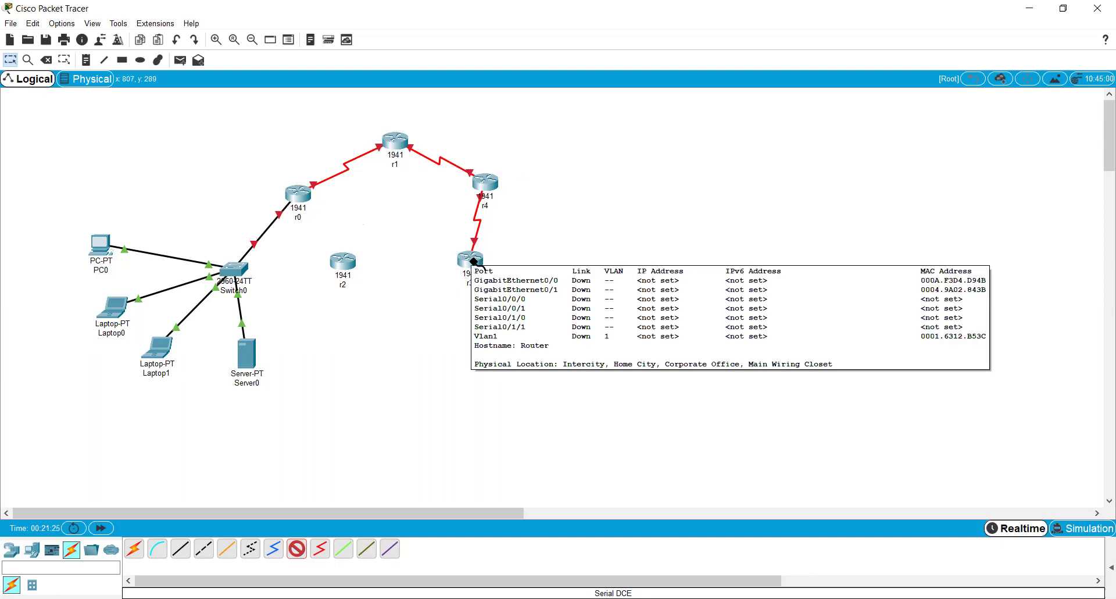
{"action": "left_click", "coordinate": [467, 259]}
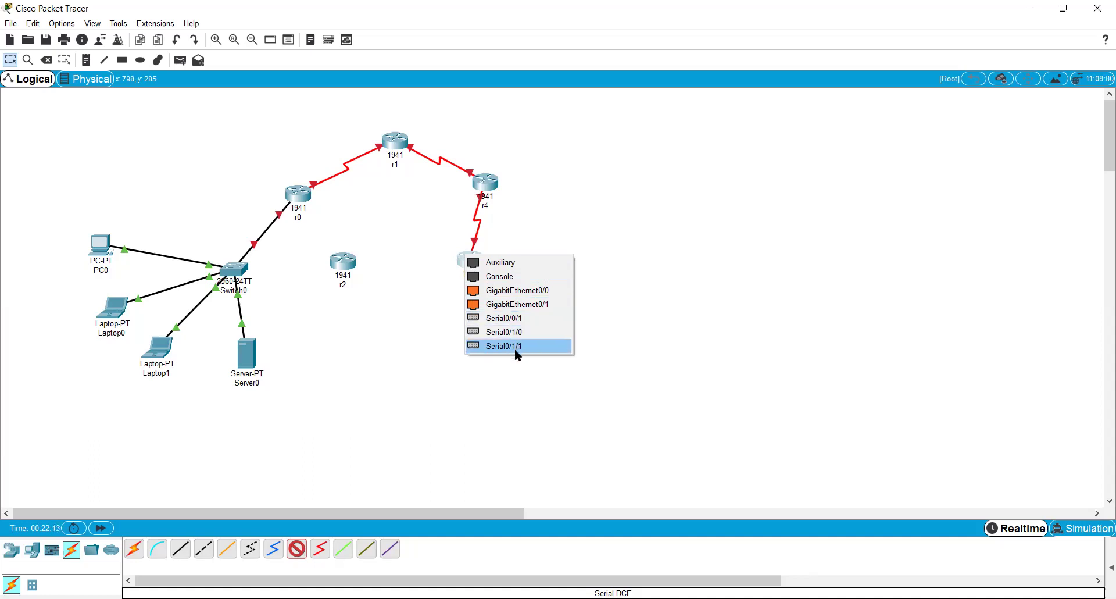
{"action": "left_click", "coordinate": [501, 320]}
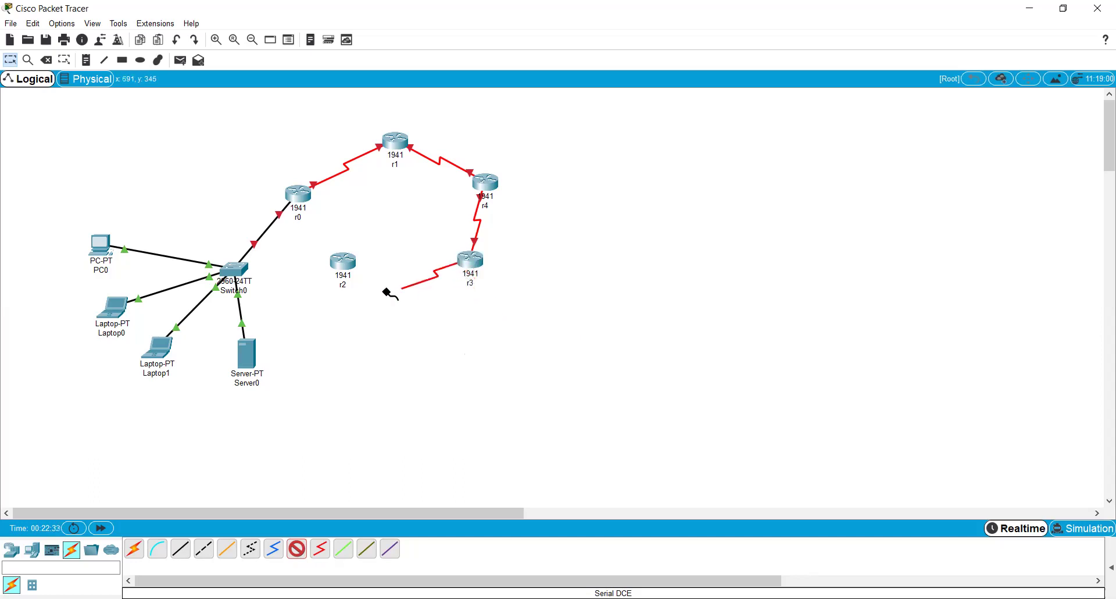
{"action": "left_click", "coordinate": [345, 265]}
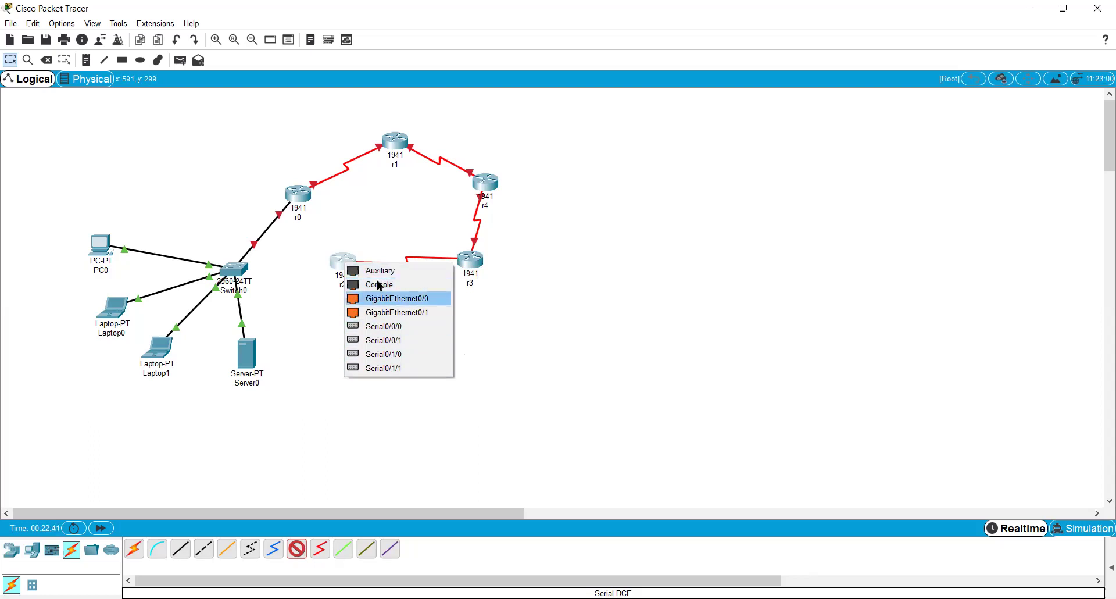
{"action": "left_click", "coordinate": [387, 326]}
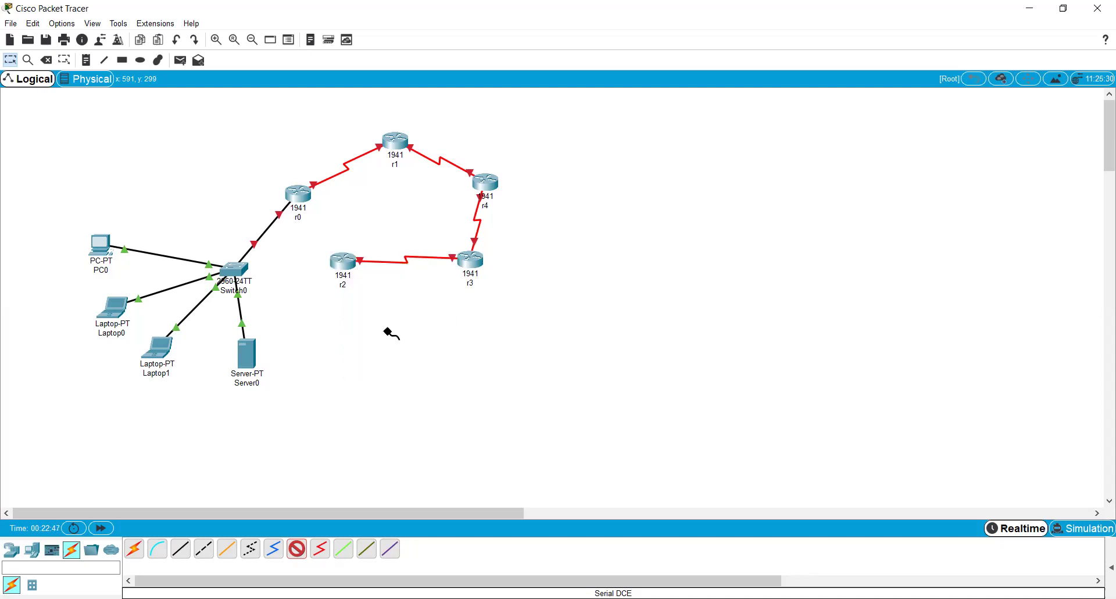
- Connect r2's Serial0/0/1 port to r0's Serial0/0/1 port with a Serial DCE cable, closing the router ring
{"action": "left_click", "coordinate": [337, 258]}
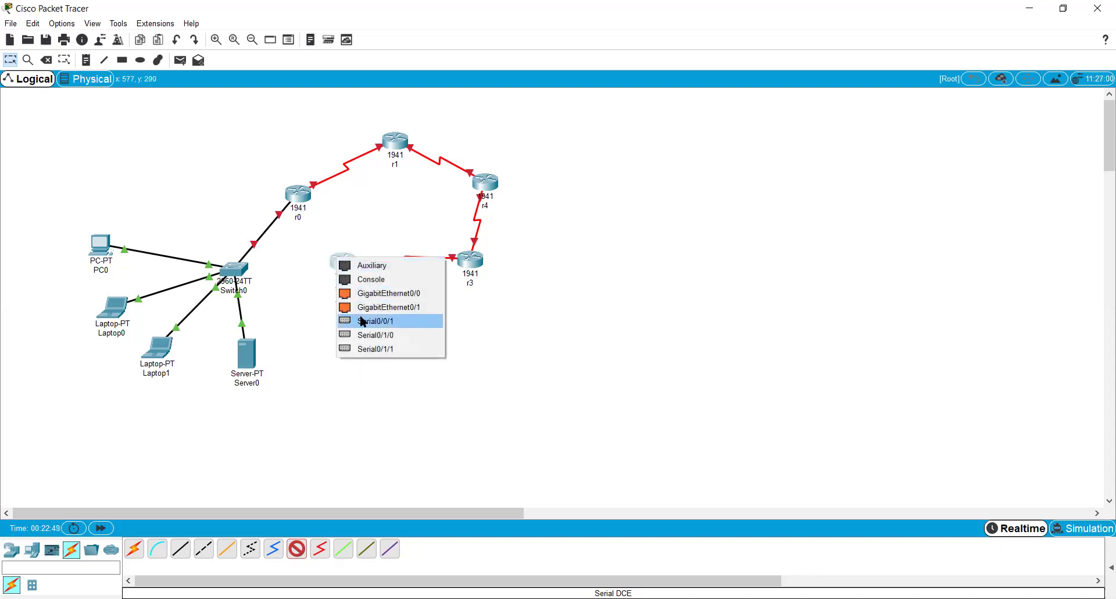
{"action": "left_click", "coordinate": [362, 321]}
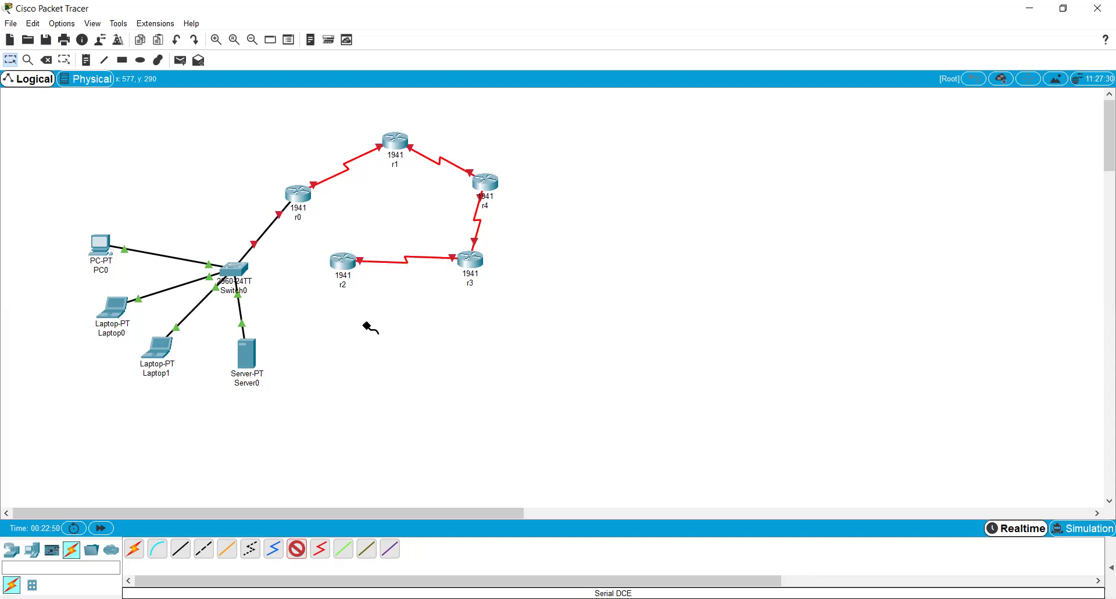
{"action": "left_click", "coordinate": [302, 196]}
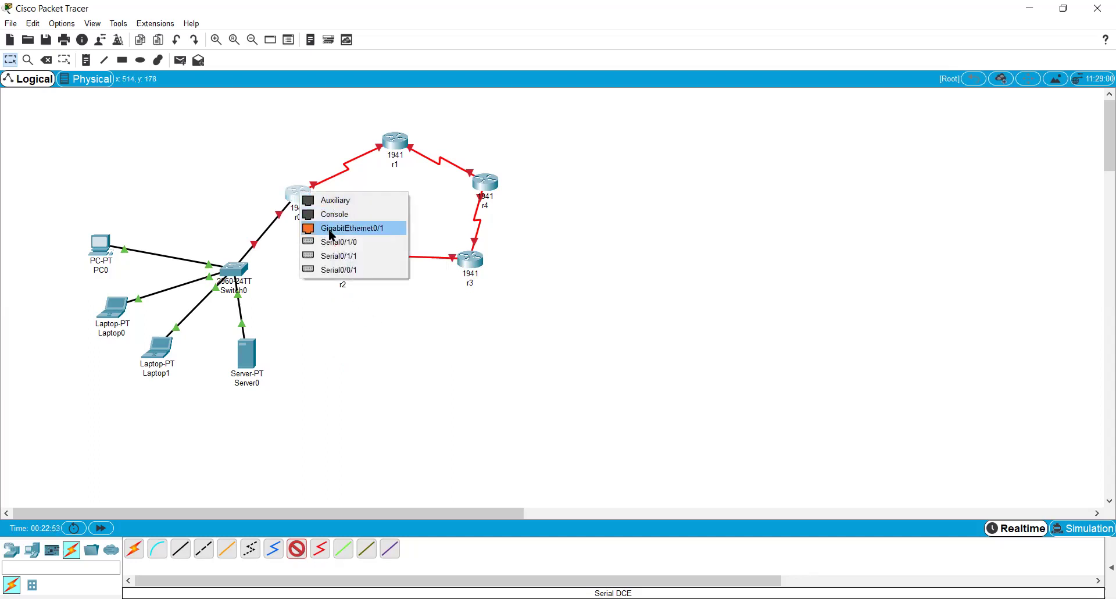
{"action": "left_click", "coordinate": [347, 271]}
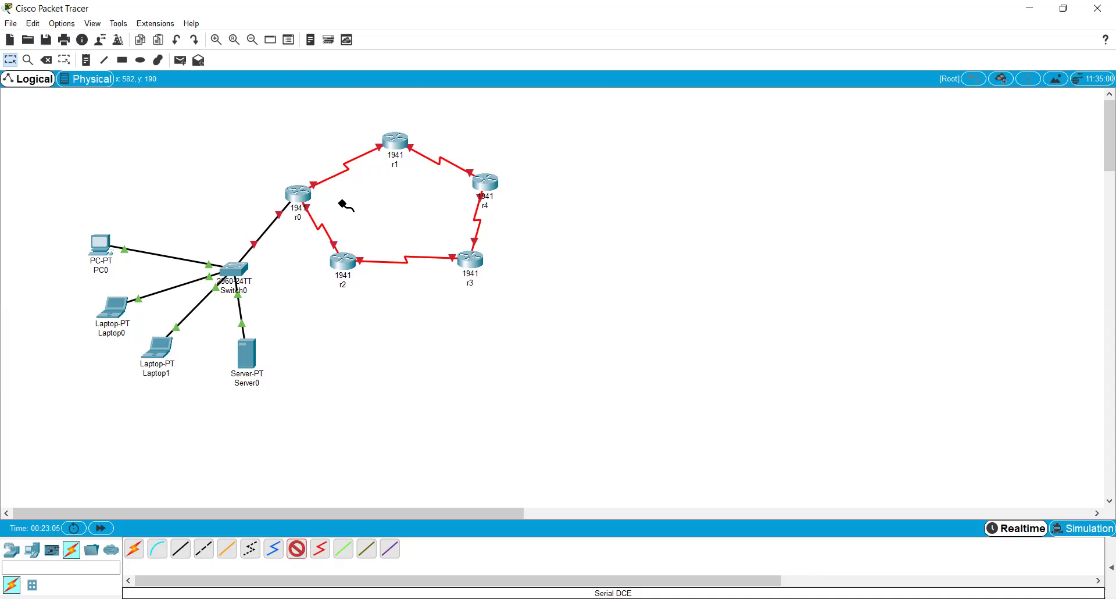
{"action": "key", "text": "Escape"}
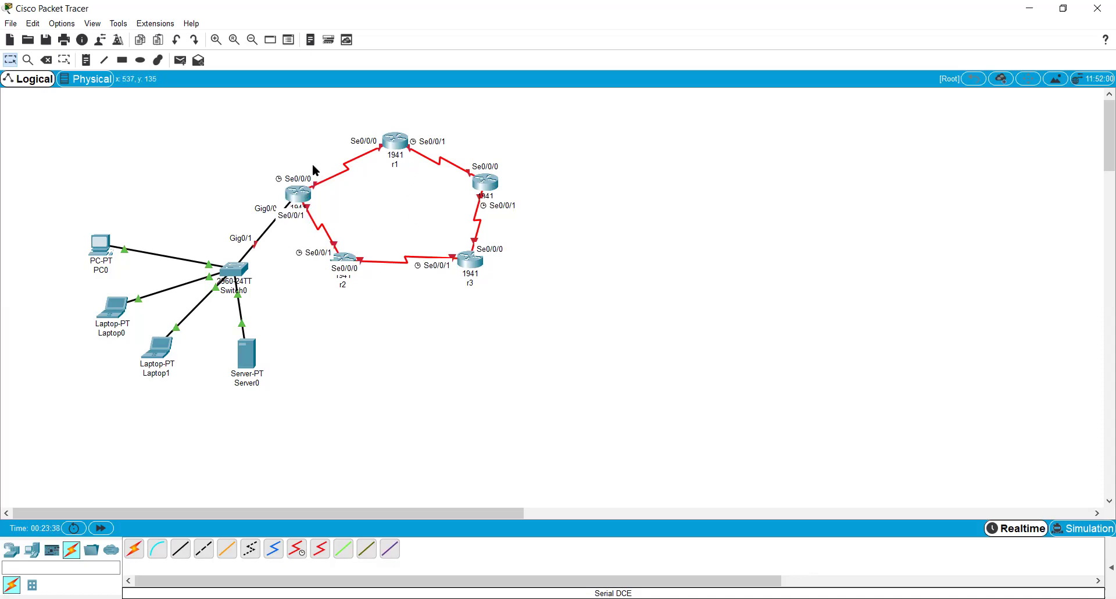
- Move Switch0 together with PC0, both laptops and Server0 as one group, slightly higher and farther from the routers
{"action": "left_click_drag", "start_coordinate": [315, 115], "coordinate": [430, 171]}
{"action": "left_click_drag", "start_coordinate": [64, 149], "coordinate": [299, 386]}
{"action": "left_click", "coordinate": [342, 385]}
{"action": "left_click_drag", "start_coordinate": [66, 205], "coordinate": [256, 379]}
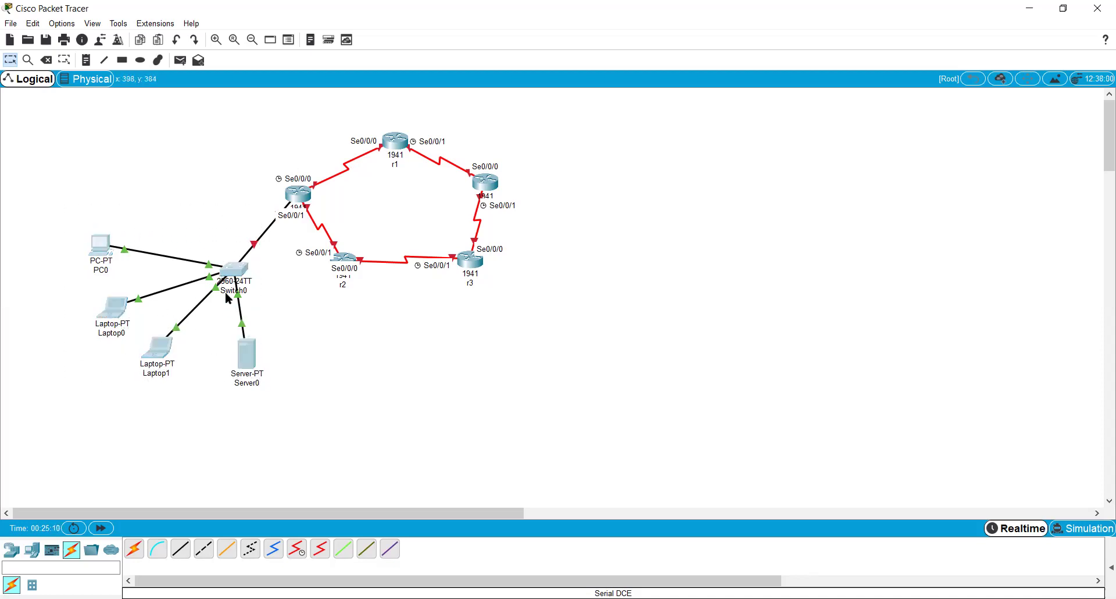
{"action": "left_click_drag", "start_coordinate": [231, 272], "coordinate": [207, 227]}
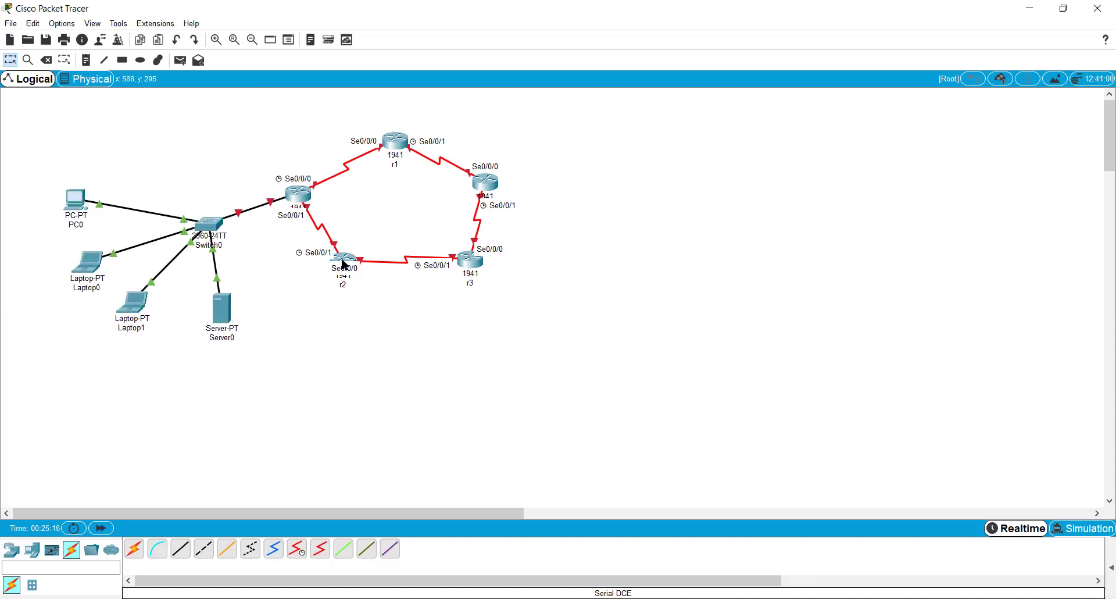
- Move routers r2 and r3 slightly lower to widen the router ring
{"action": "left_click_drag", "start_coordinate": [342, 257], "coordinate": [344, 285]}
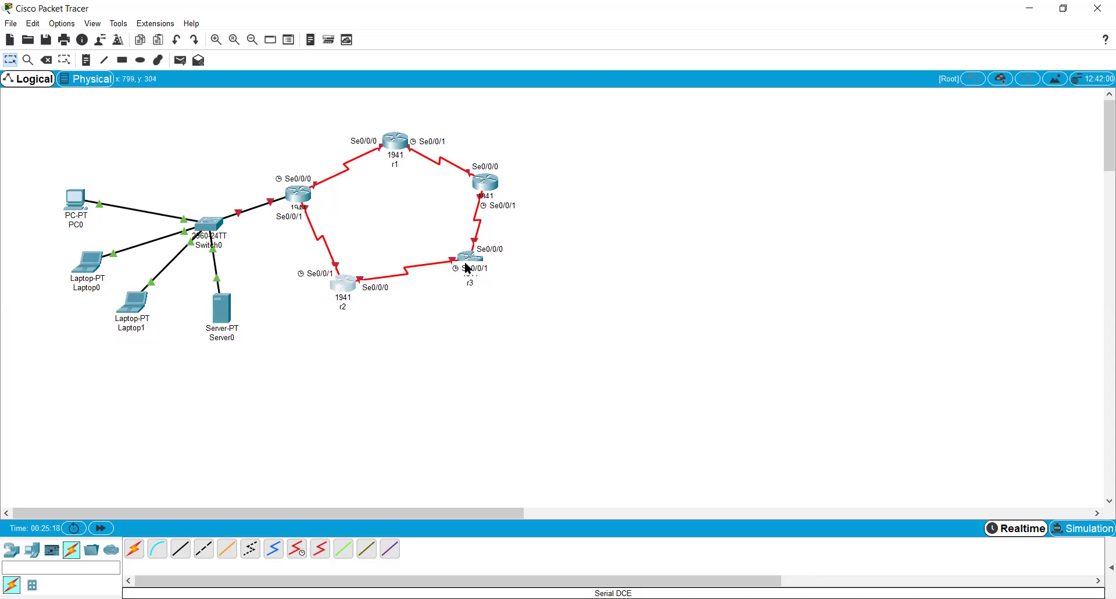
{"action": "left_click", "coordinate": [477, 275]}
{"action": "left_click_drag", "start_coordinate": [477, 278], "coordinate": [492, 310]}
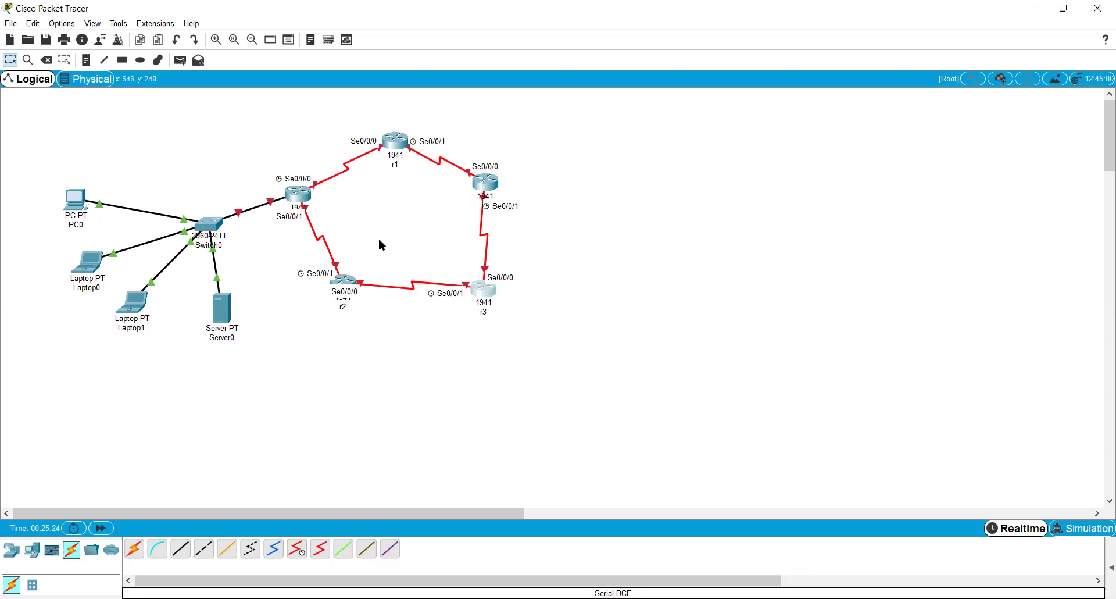
{"action": "left_click", "coordinate": [406, 254]}
- Add a 2960-24TT switch above and outside router r4
{"action": "left_click", "coordinate": [12, 549]}
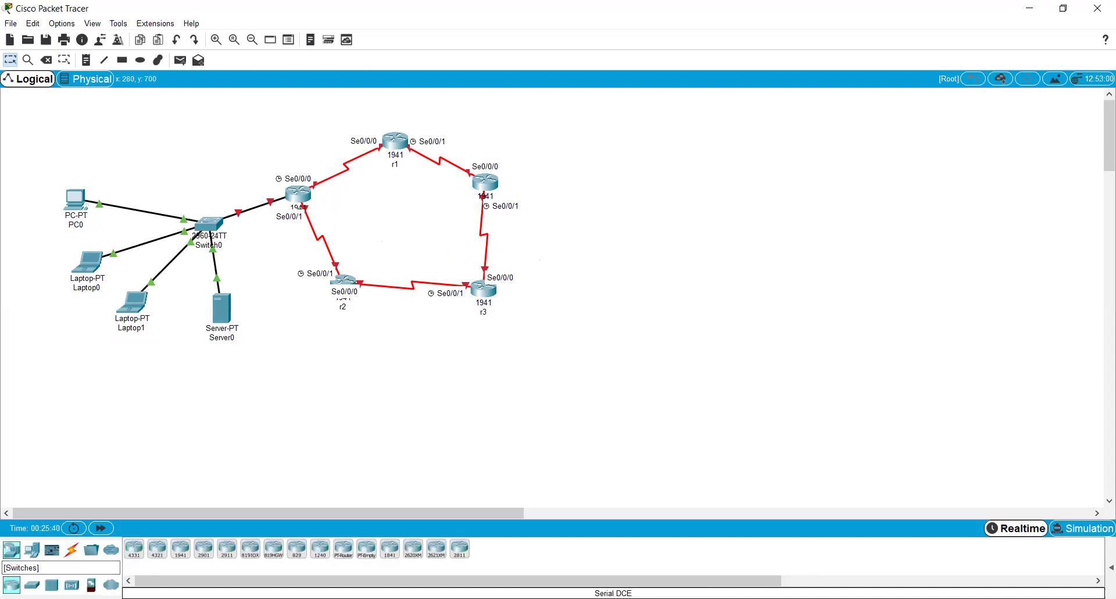
{"action": "left_click", "coordinate": [32, 584]}
{"action": "left_click", "coordinate": [133, 548]}
{"action": "left_click", "coordinate": [543, 130]}
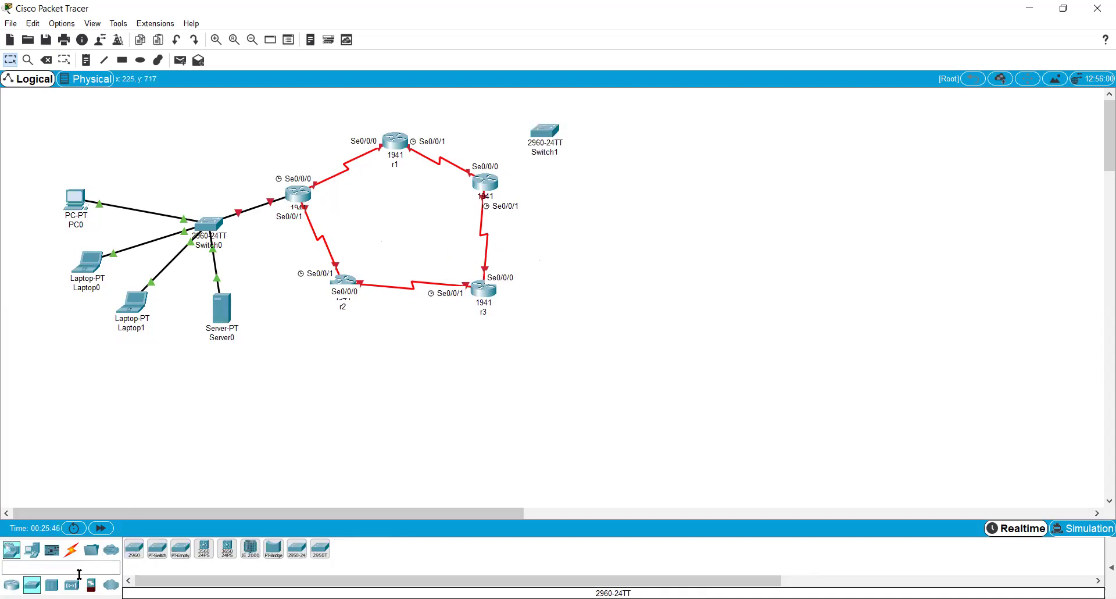
- Place two Server-PT devices, one above the other, beside the new switch near r4
{"action": "left_click", "coordinate": [32, 549]}
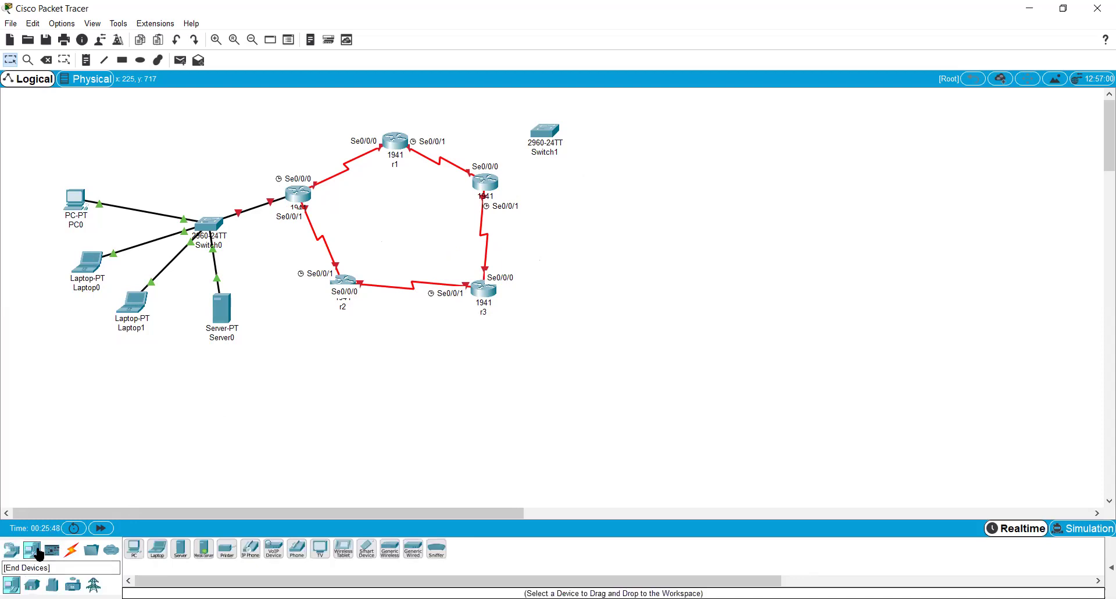
{"action": "left_click", "coordinate": [180, 549]}
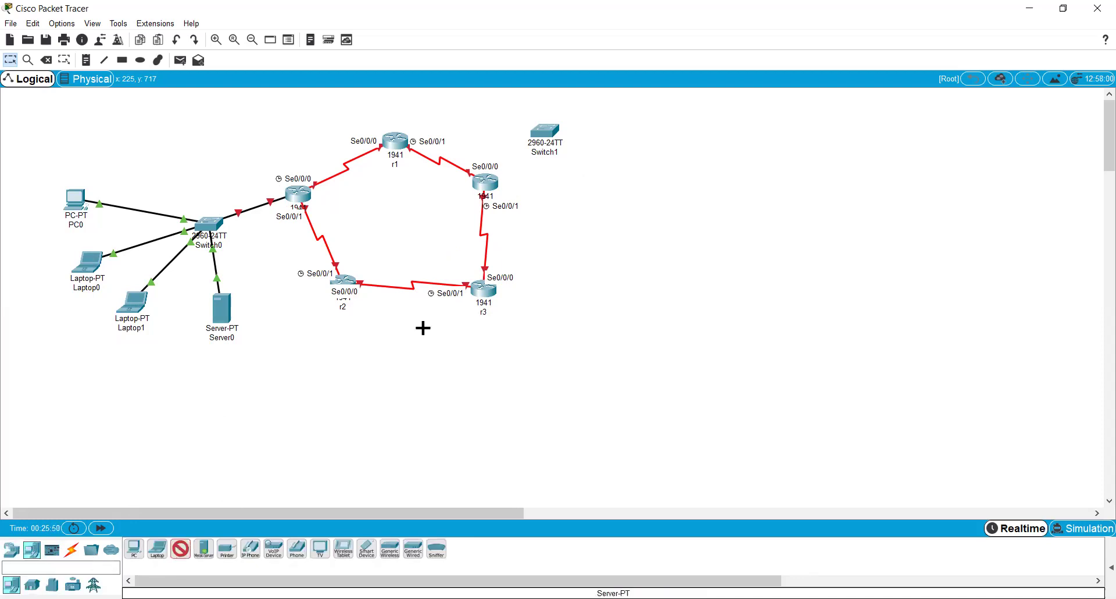
{"action": "left_click", "coordinate": [585, 100]}
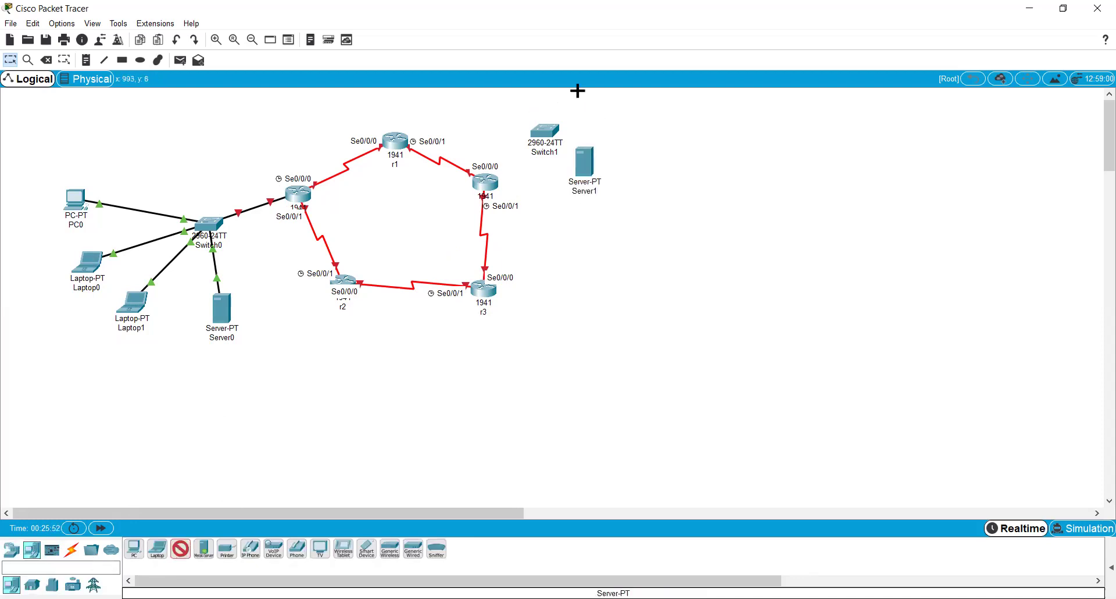
{"action": "left_click", "coordinate": [586, 107]}
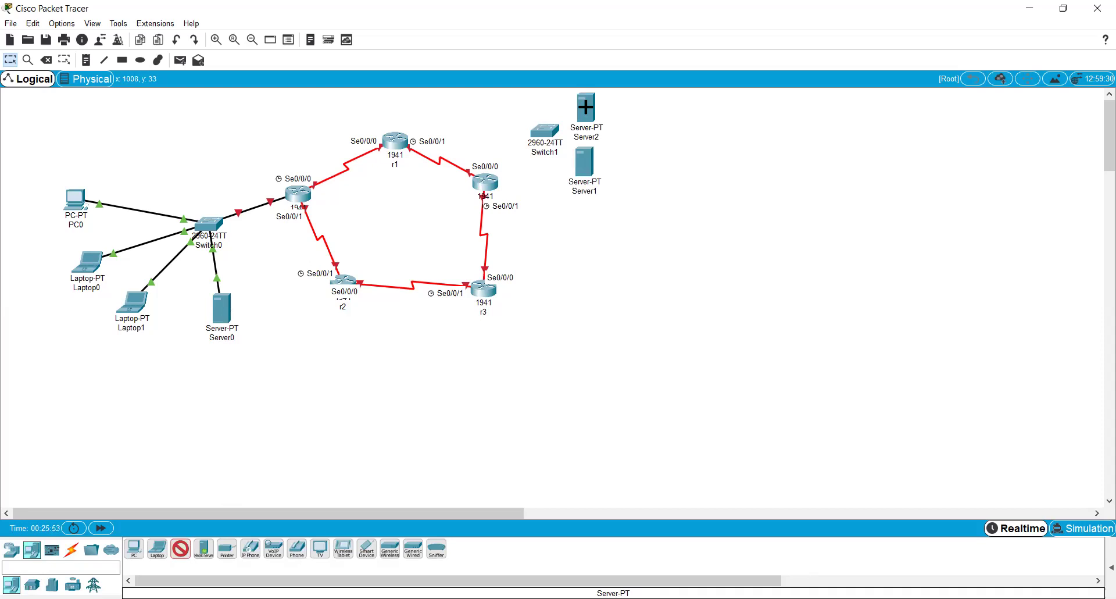
- Name the upper new server web and the lower one DNS
{"action": "left_click", "coordinate": [596, 137]}
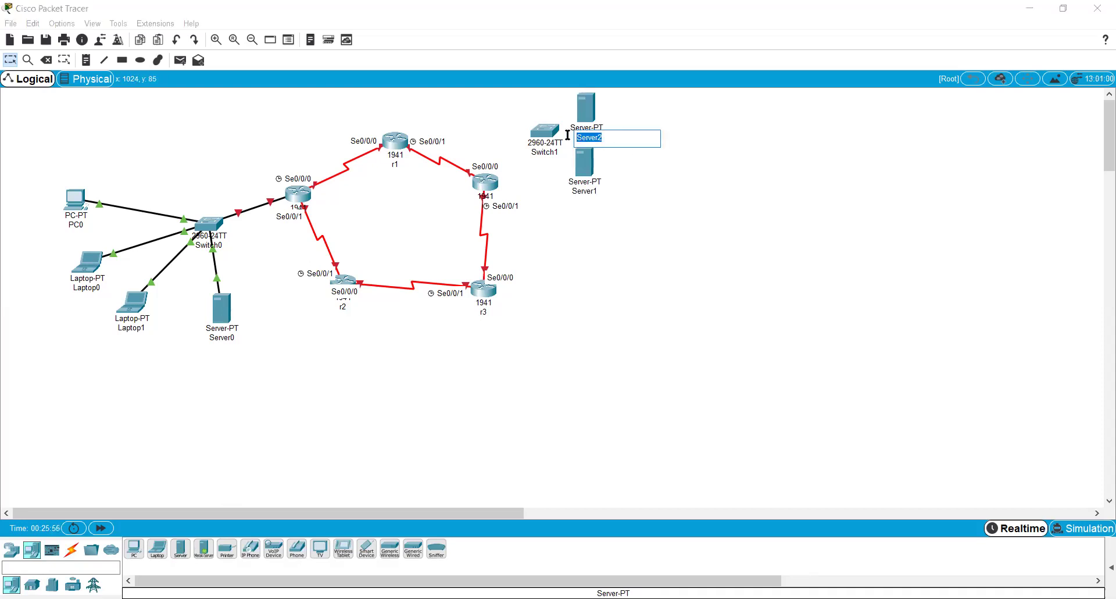
{"action": "type", "text": "web"}
{"action": "left_click", "coordinate": [587, 190]}
{"action": "type", "text": "dns"}
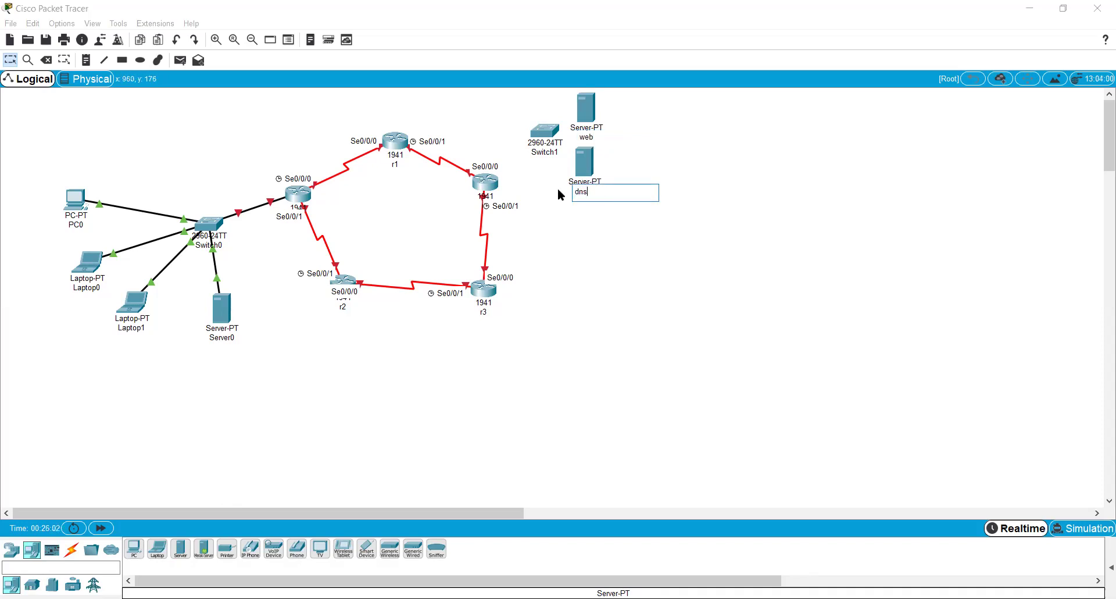
{"action": "key", "text": "BackSpace"}
{"action": "key", "text": "BackSpace"}
{"action": "key", "text": "BackSpace"}
{"action": "type", "text": "DNS"}
{"action": "key", "text": "Return"}
- Rename the upper server as WEB in capitals
{"action": "left_click", "coordinate": [589, 140]}
{"action": "key", "text": "BackSpace"}
{"action": "key", "text": "BackSpace"}
{"action": "key", "text": "BackSpace"}
{"action": "type", "text": "WEB"}
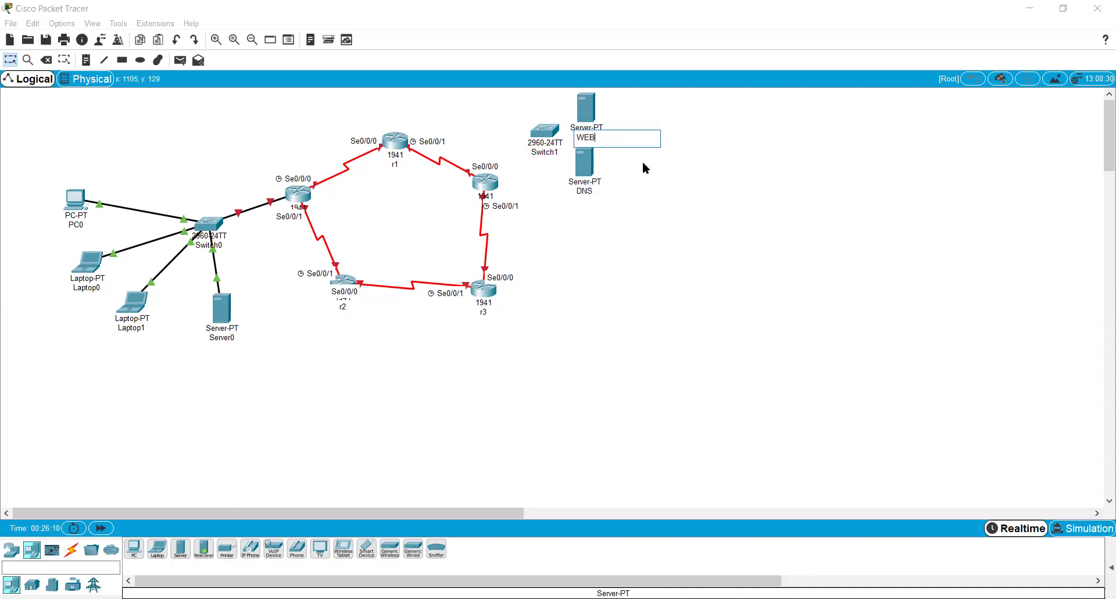
{"action": "key", "text": "Return"}
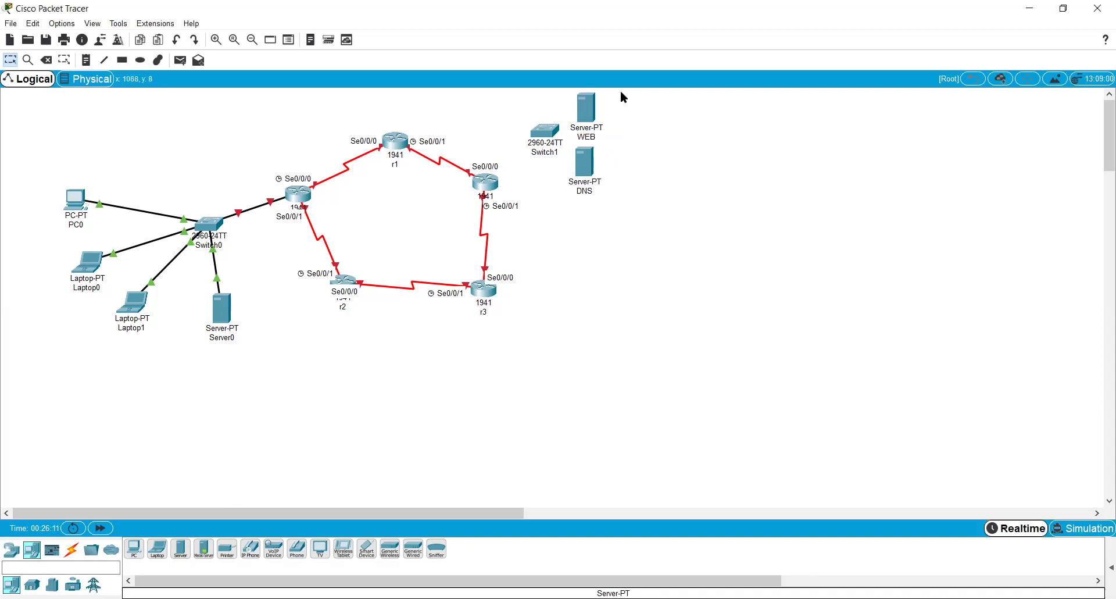
- Move the WEB and DNS servers farther from Switch1 and space them apart
{"action": "left_click", "coordinate": [585, 114]}
{"action": "left_click_drag", "start_coordinate": [594, 111], "coordinate": [597, 109]}
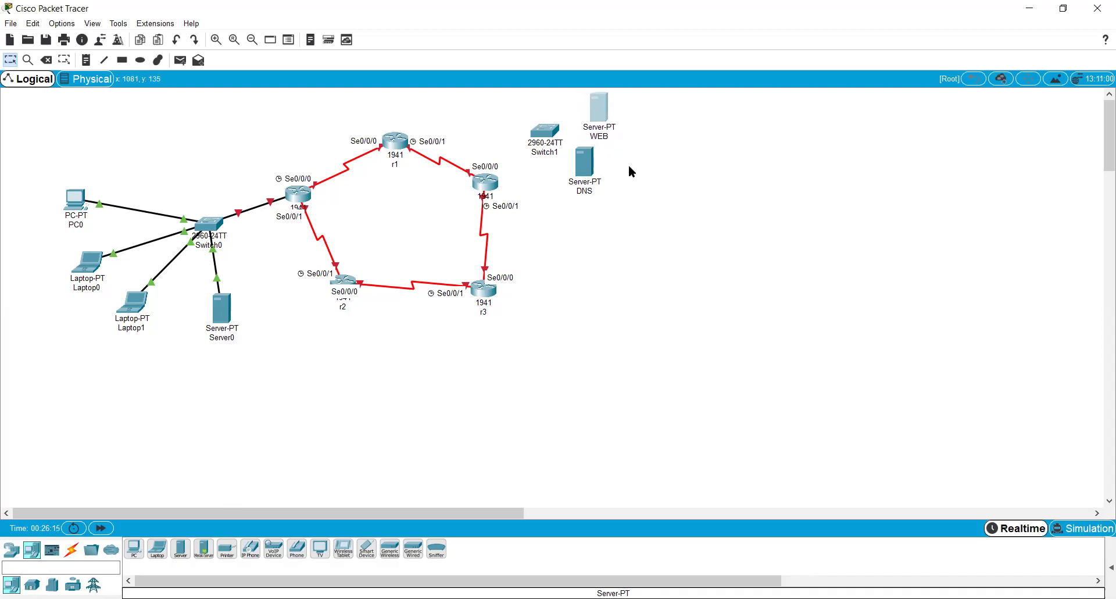
{"action": "left_click_drag", "start_coordinate": [586, 166], "coordinate": [617, 171]}
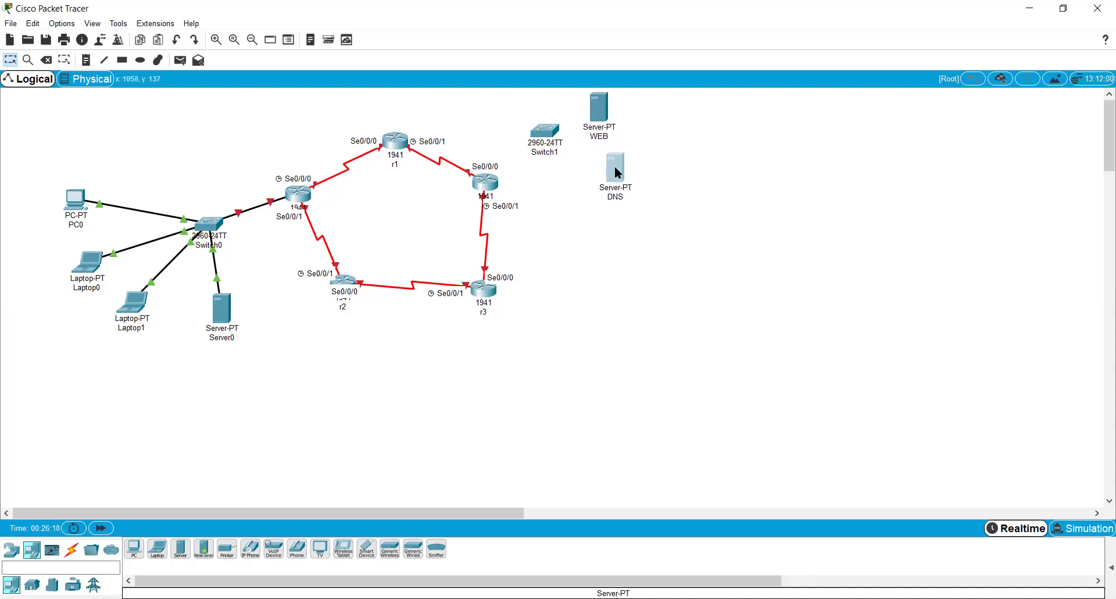
{"action": "left_click", "coordinate": [598, 116]}
{"action": "left_click_drag", "start_coordinate": [609, 109], "coordinate": [609, 108]}
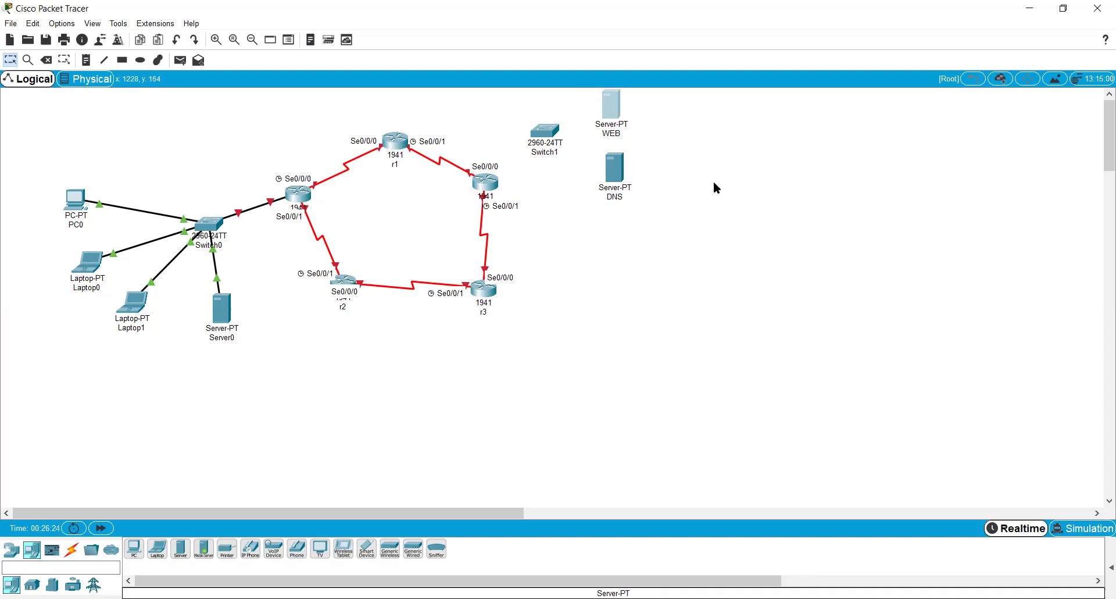
{"action": "left_click_drag", "start_coordinate": [623, 236], "coordinate": [602, 110]}
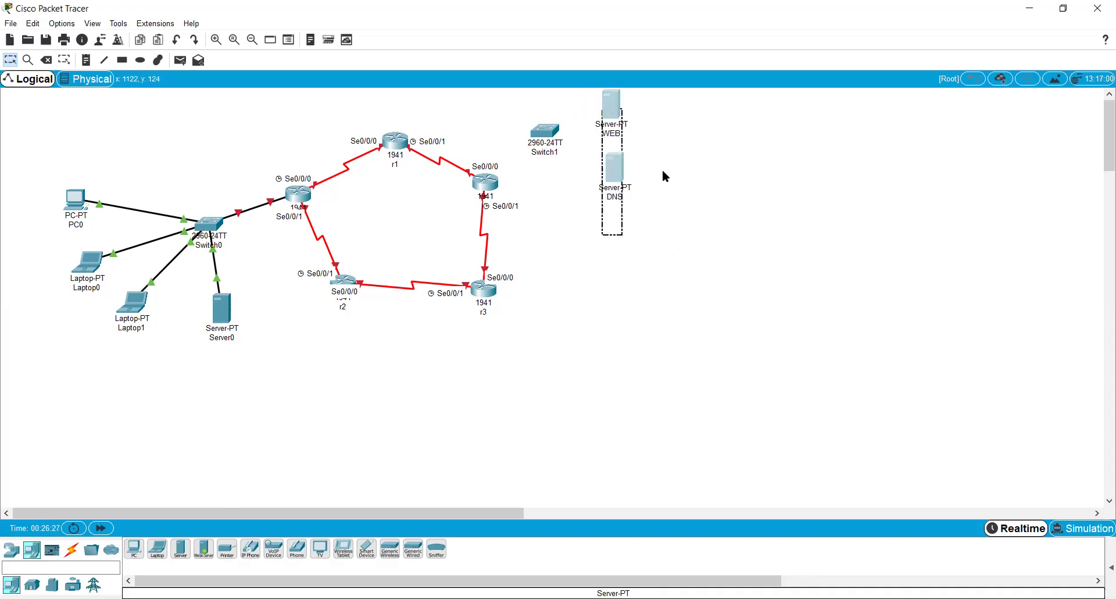
{"action": "left_click", "coordinate": [665, 175]}
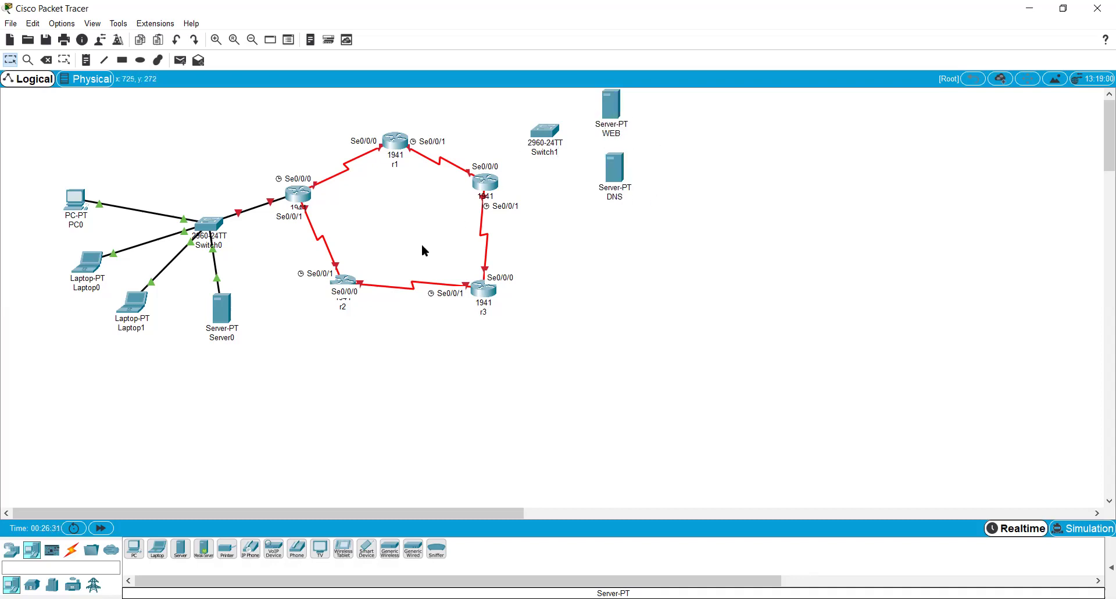
- Connect r4's GigabitEthernet0/0 port to Switch1's GigabitEthernet0/1 port with a Copper Straight-Through cable
{"action": "left_click", "coordinate": [73, 552]}
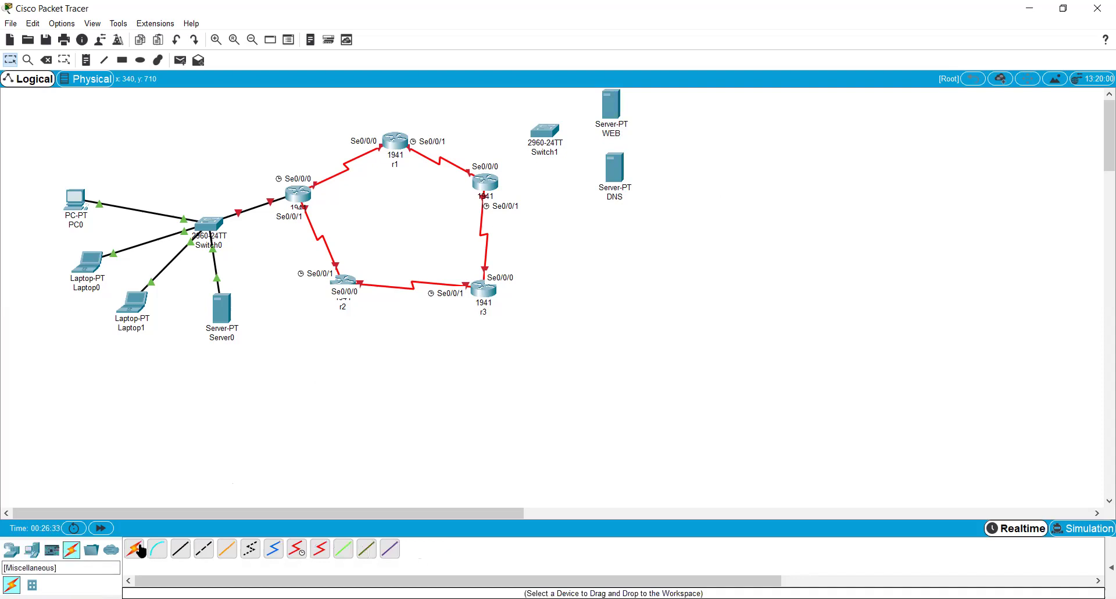
{"action": "left_click", "coordinate": [181, 548]}
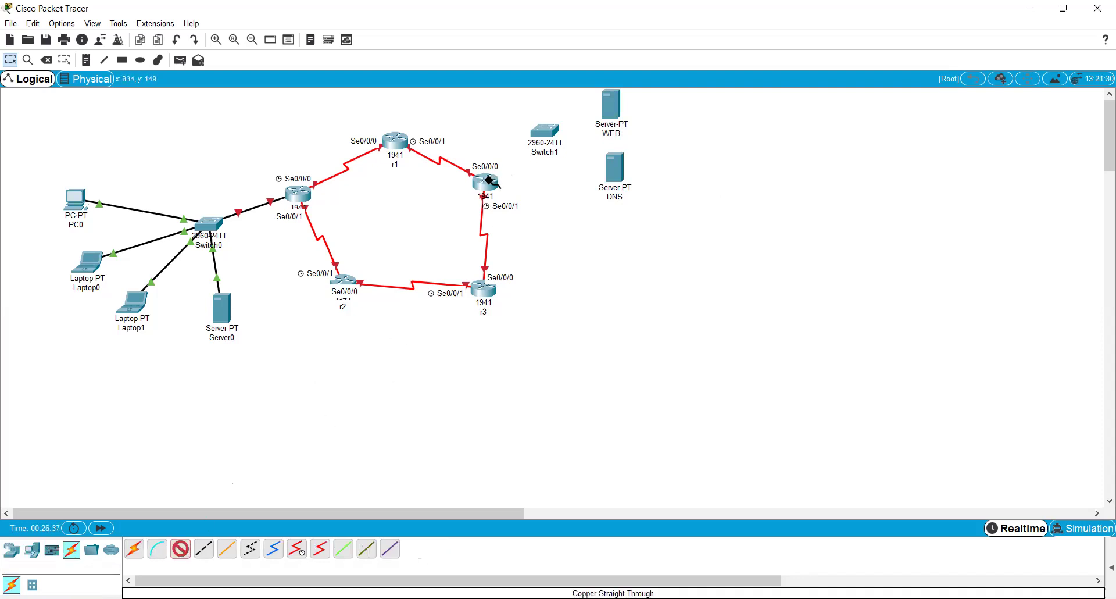
{"action": "mouse_move", "coordinate": [490, 180]}
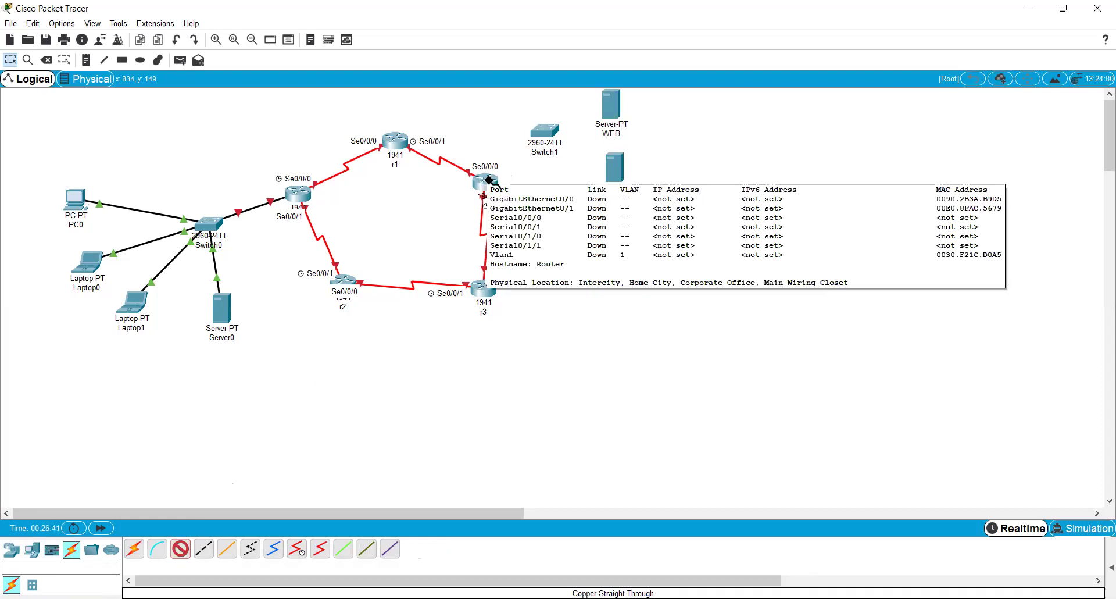
{"action": "left_click", "coordinate": [486, 181]}
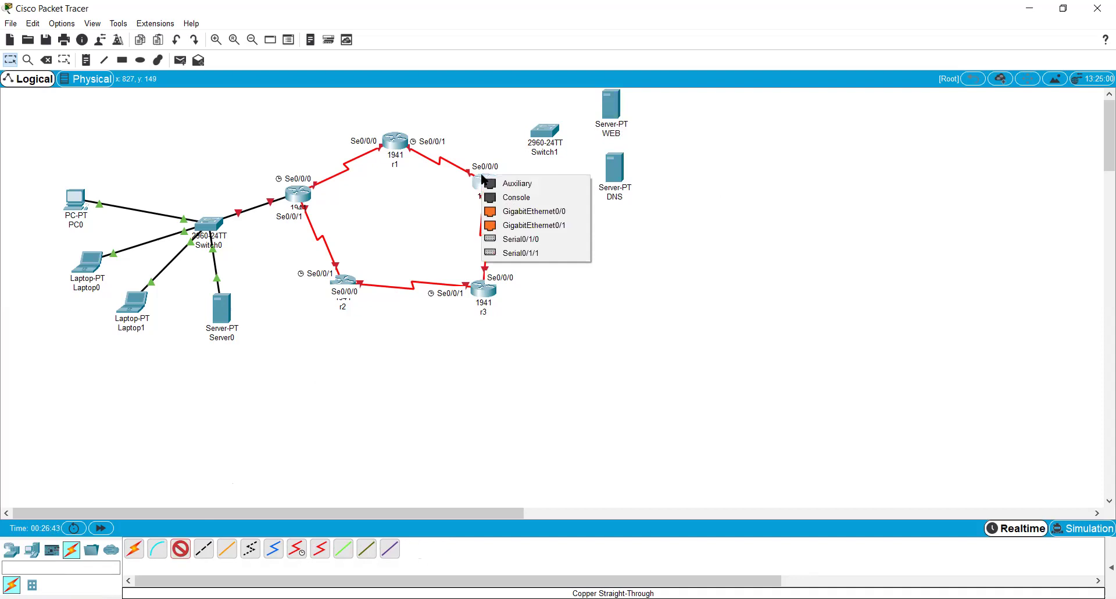
{"action": "left_click", "coordinate": [499, 139]}
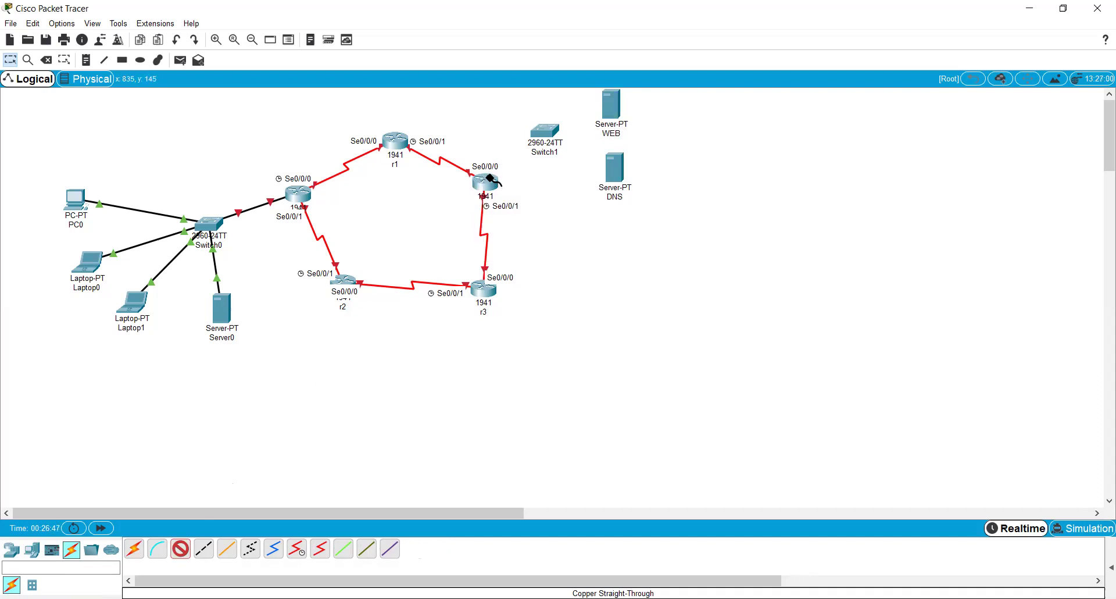
{"action": "left_click", "coordinate": [487, 181]}
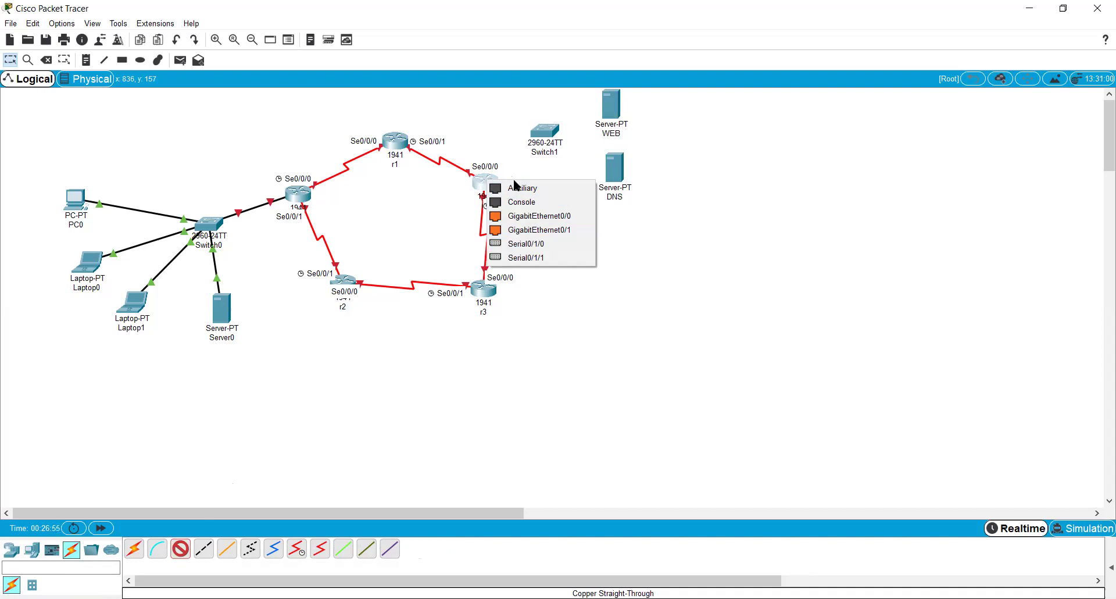
{"action": "left_click", "coordinate": [525, 218]}
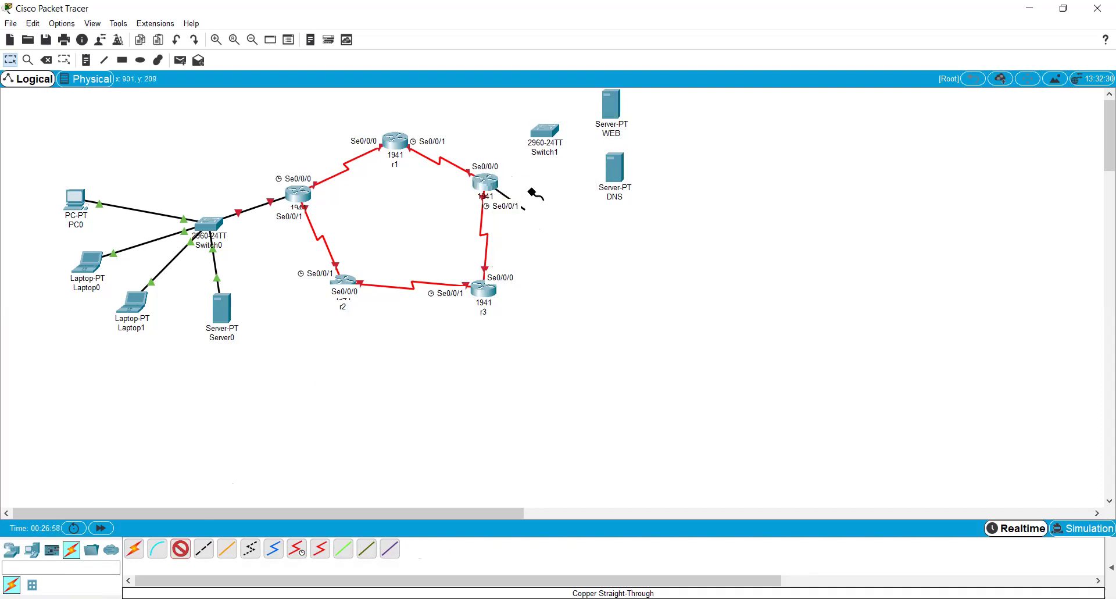
{"action": "left_click", "coordinate": [550, 131]}
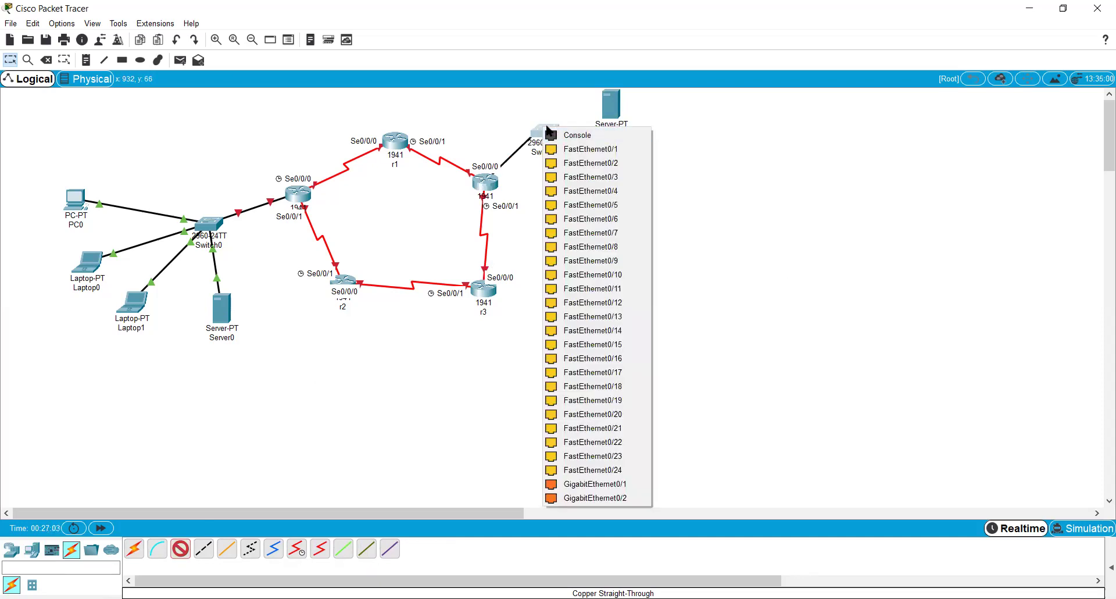
{"action": "left_click", "coordinate": [590, 484]}
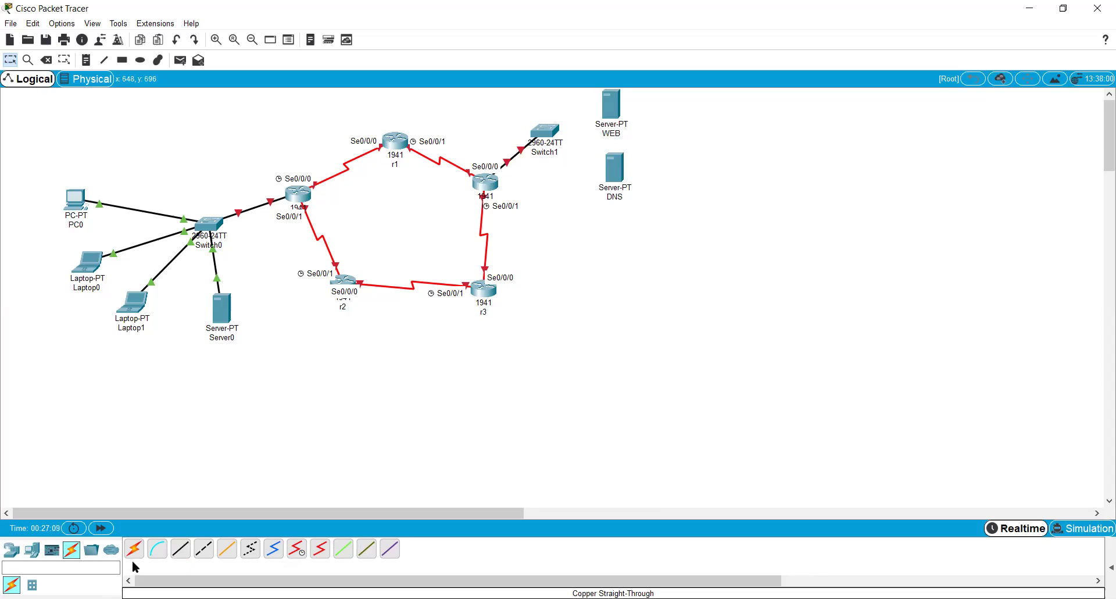
- Connect Switch1's FastEthernet0/1 port to the WEB server with a Copper Straight-Through cable
{"action": "left_click", "coordinate": [547, 130]}
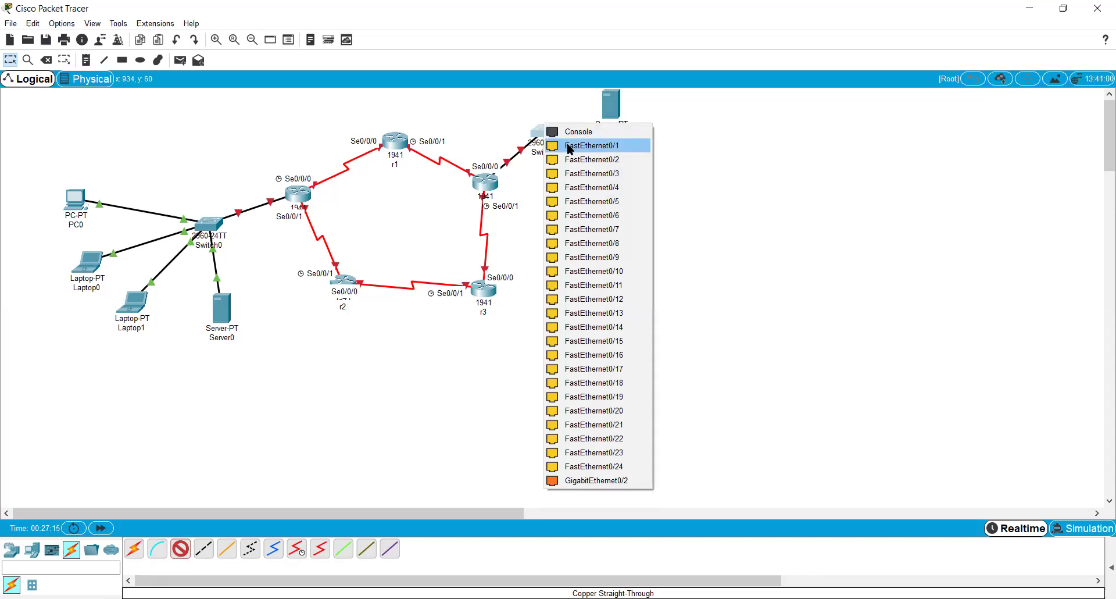
{"action": "left_click", "coordinate": [569, 146]}
{"action": "left_click", "coordinate": [610, 105]}
{"action": "left_click", "coordinate": [632, 110]}
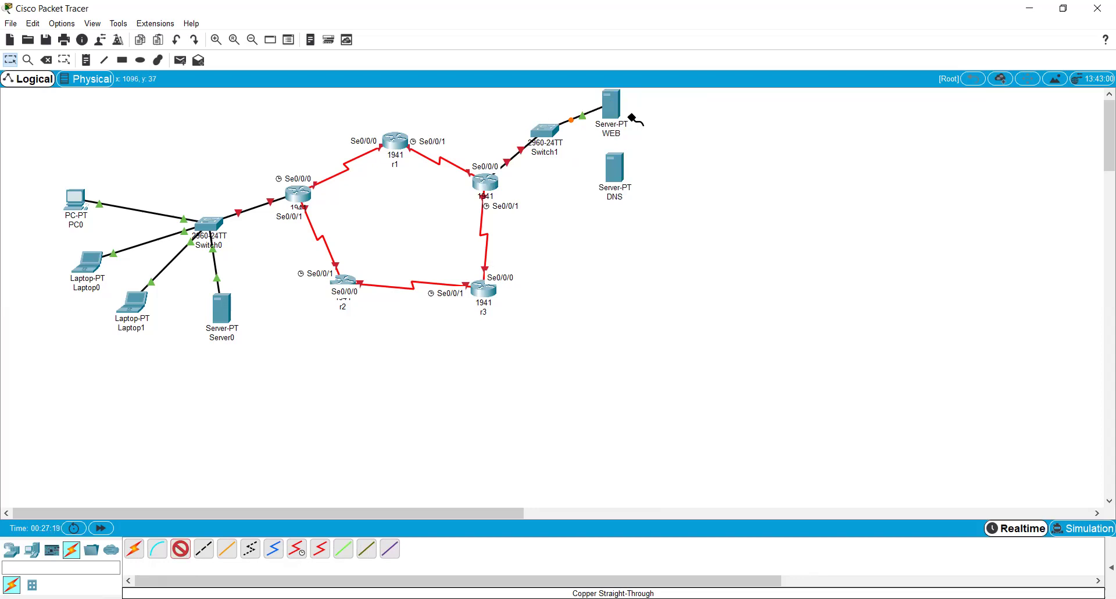
- Connect Switch1's FastEthernet0/2 port to the DNS server's FastEthernet0 port with a Copper Straight-Through cable, and shift Switch1 and both servers farther from r4
{"action": "left_click", "coordinate": [546, 130]}
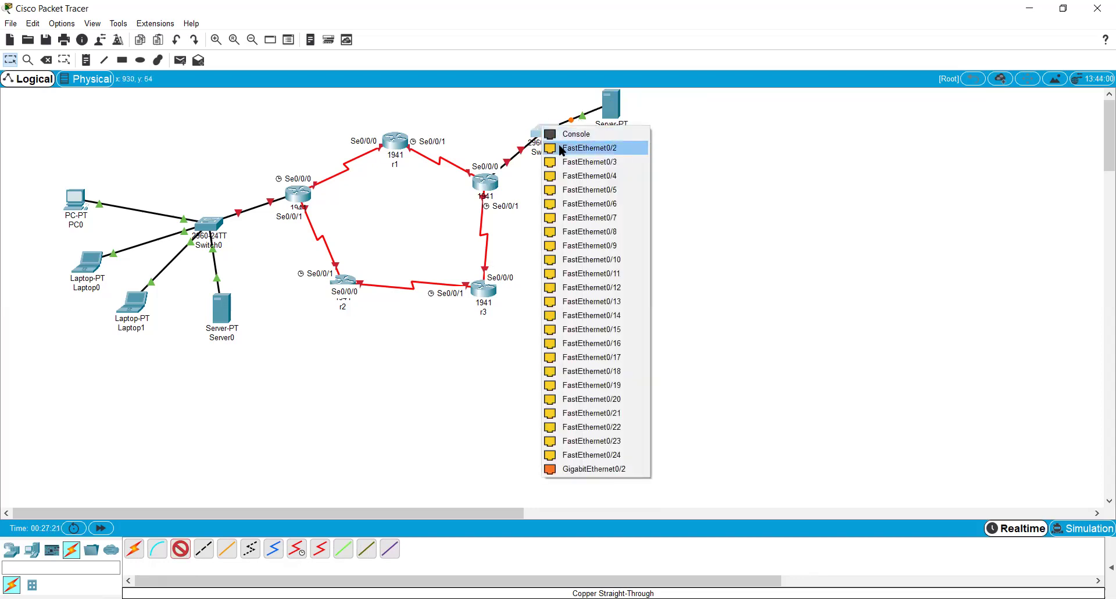
{"action": "left_click", "coordinate": [561, 150]}
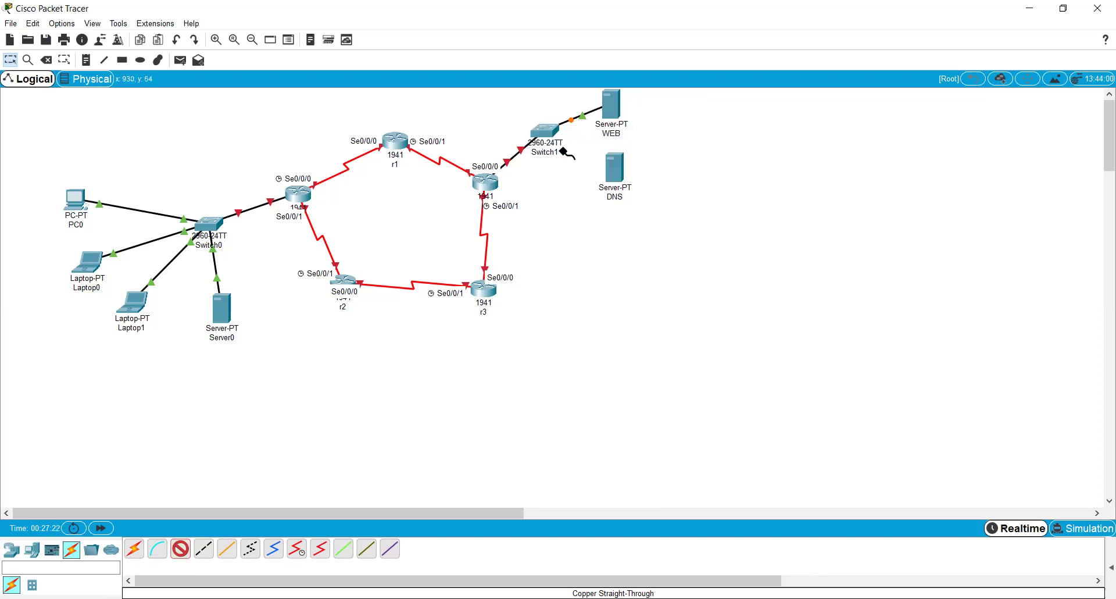
{"action": "left_click", "coordinate": [615, 166]}
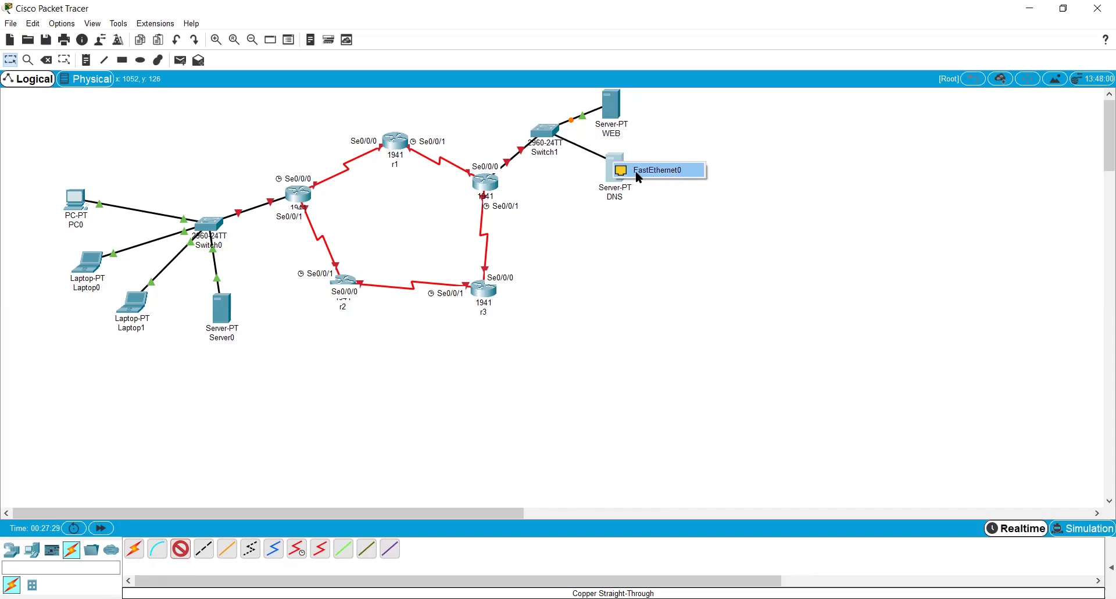
{"action": "left_click", "coordinate": [637, 176]}
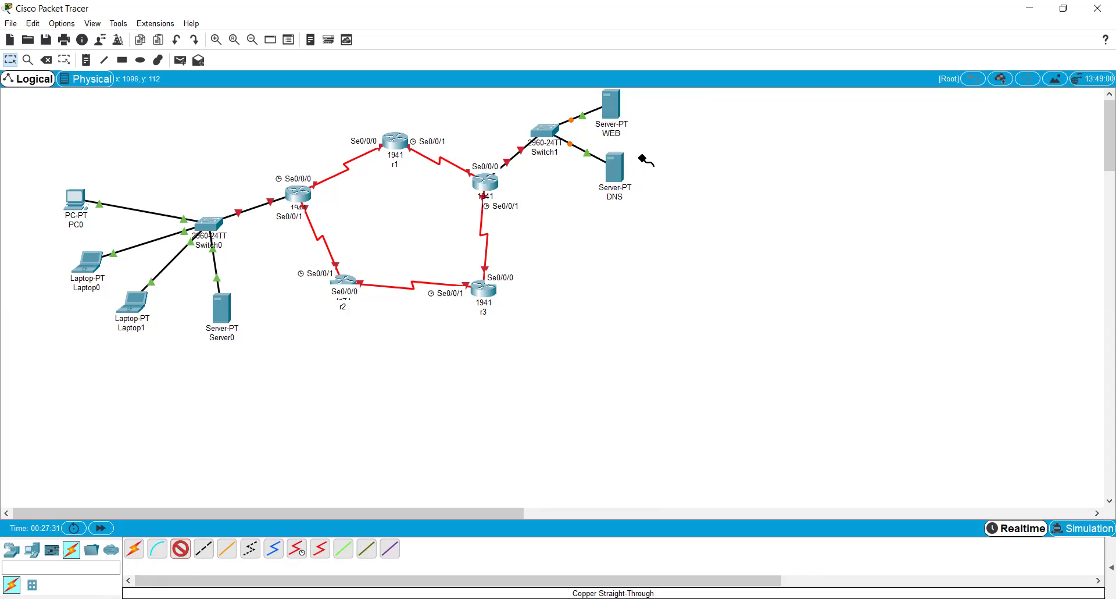
{"action": "left_click_drag", "start_coordinate": [533, 110], "coordinate": [640, 108]}
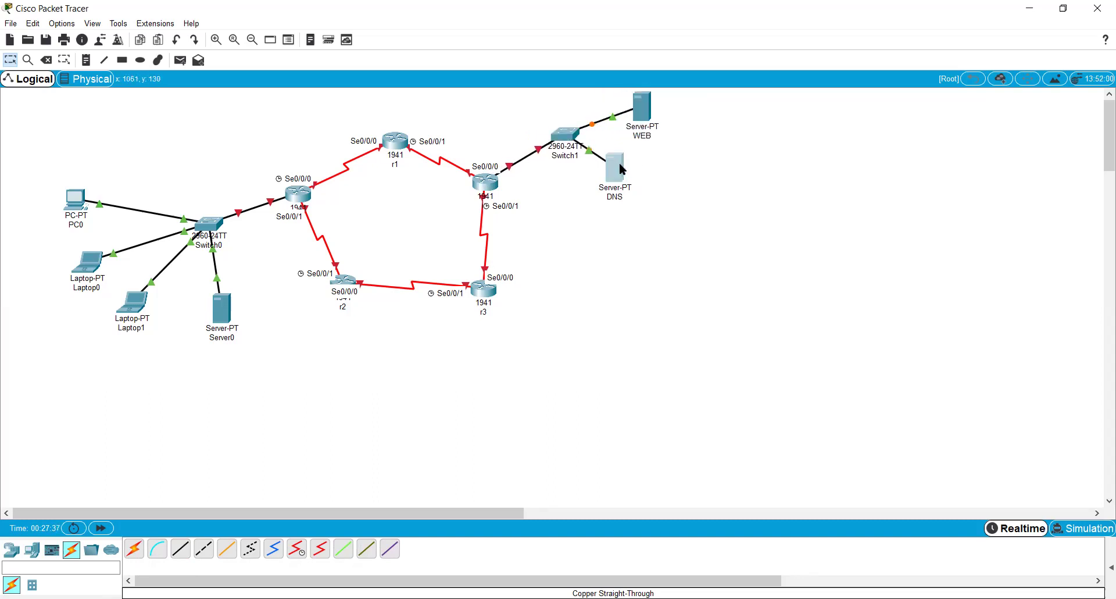
{"action": "left_click_drag", "start_coordinate": [621, 168], "coordinate": [653, 177]}
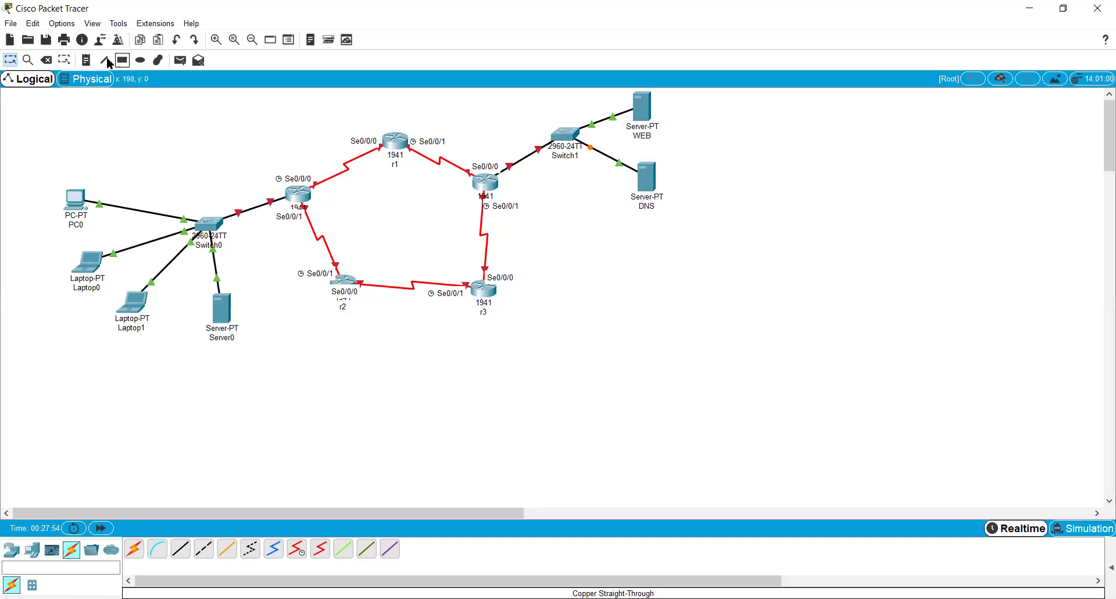
- Add a note reading 192.168.0.0/24 above Switch0 to label the client LAN
{"action": "left_click", "coordinate": [86, 60]}
{"action": "left_click", "coordinate": [177, 163]}
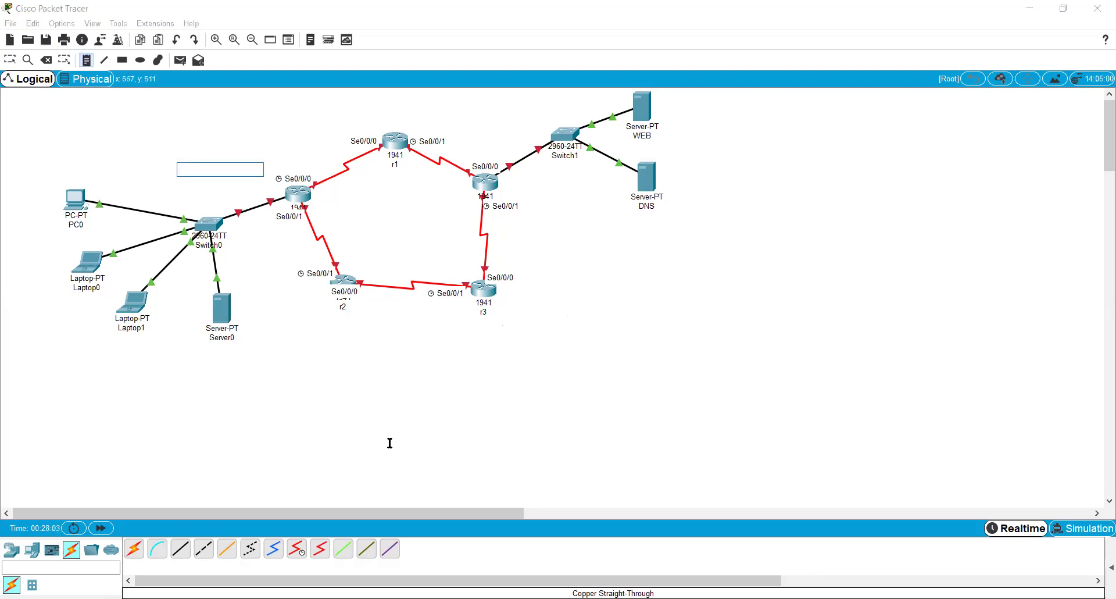
{"action": "type", "text": "192.16"}
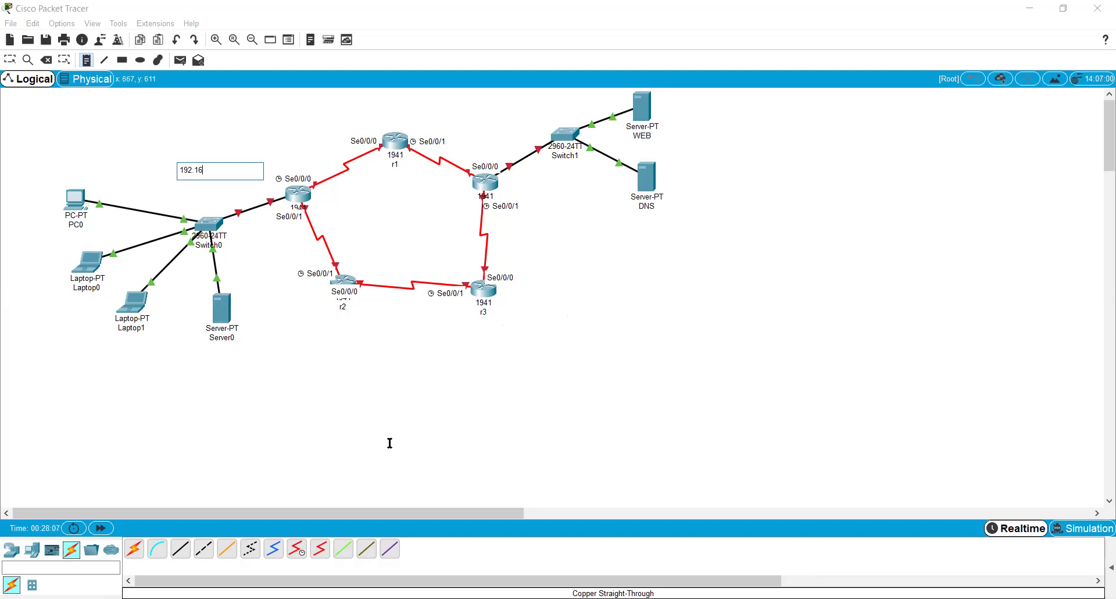
{"action": "type", "text": "8.0.0/24"}
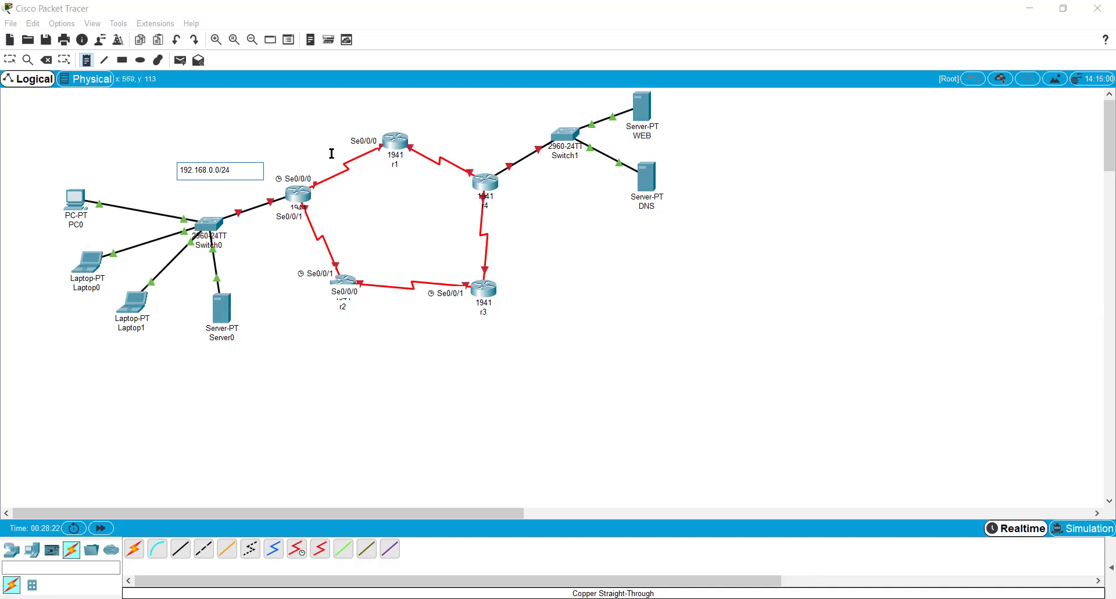
- Add a note reading 192.168.1.0/30 and place it above the serial link between r0 and r1
{"action": "left_click", "coordinate": [347, 186]}
{"action": "type", "text": "1"}
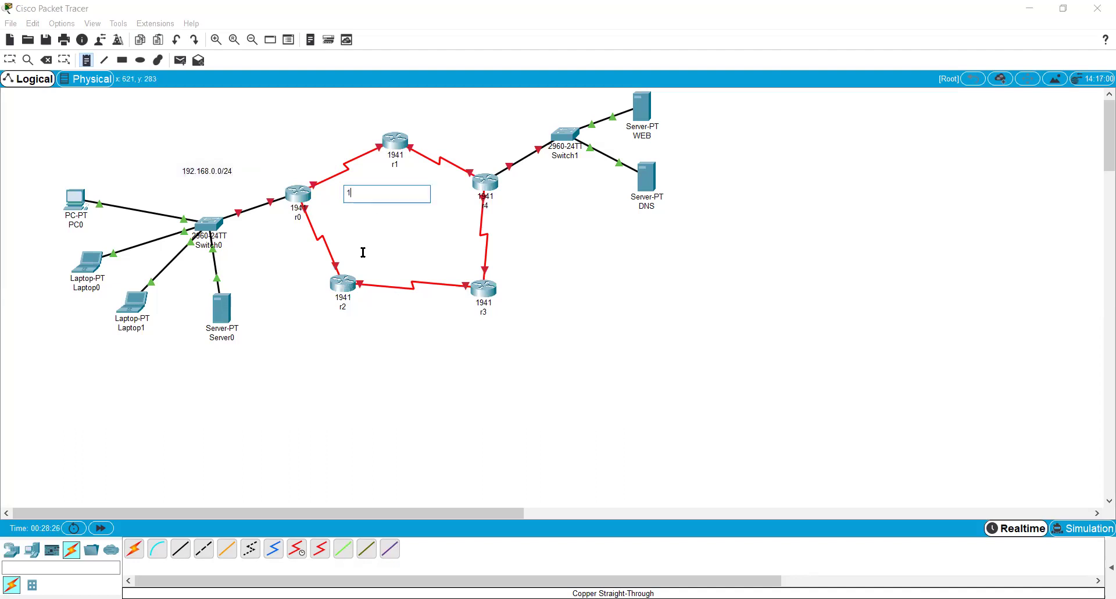
{"action": "type", "text": "92.168.1.0/30"}
{"action": "key", "text": "Escape"}
{"action": "left_click_drag", "start_coordinate": [373, 191], "coordinate": [327, 145]}
{"action": "left_click", "coordinate": [405, 211]}
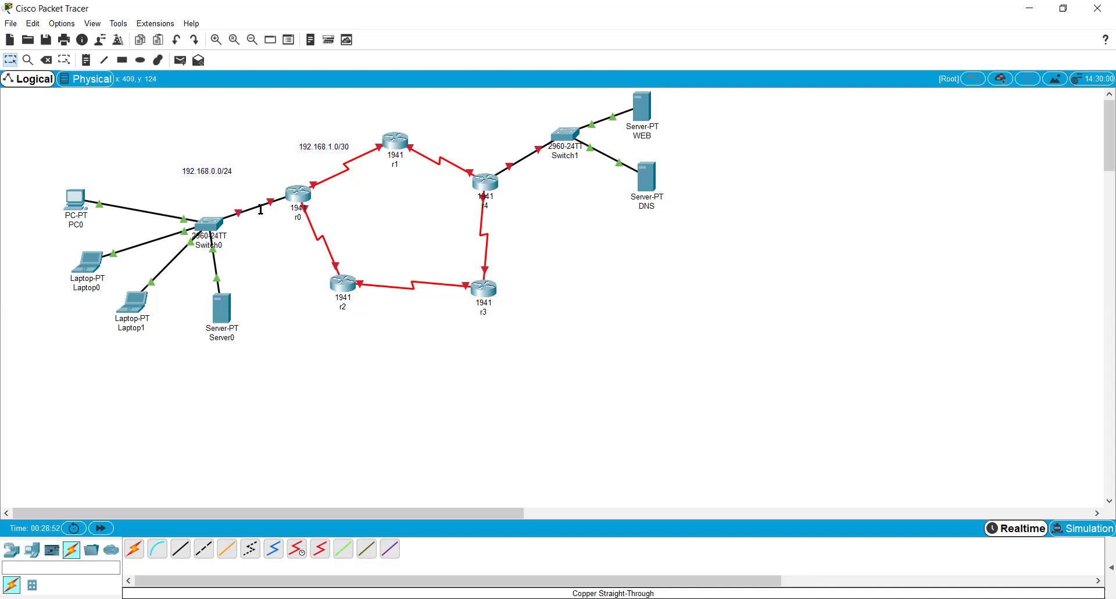
{"action": "left_click_drag", "start_coordinate": [241, 188], "coordinate": [268, 242]}
{"action": "left_click_drag", "start_coordinate": [111, 187], "coordinate": [179, 299]}
{"action": "left_click_drag", "start_coordinate": [52, 164], "coordinate": [150, 323]}
{"action": "left_click", "coordinate": [274, 301]}
- Label the r1–r4 serial link with a note reading 192.168.1.4/30 and the r4–r3 link with one reading 192.168.1.8/30
{"action": "left_click", "coordinate": [86, 61]}
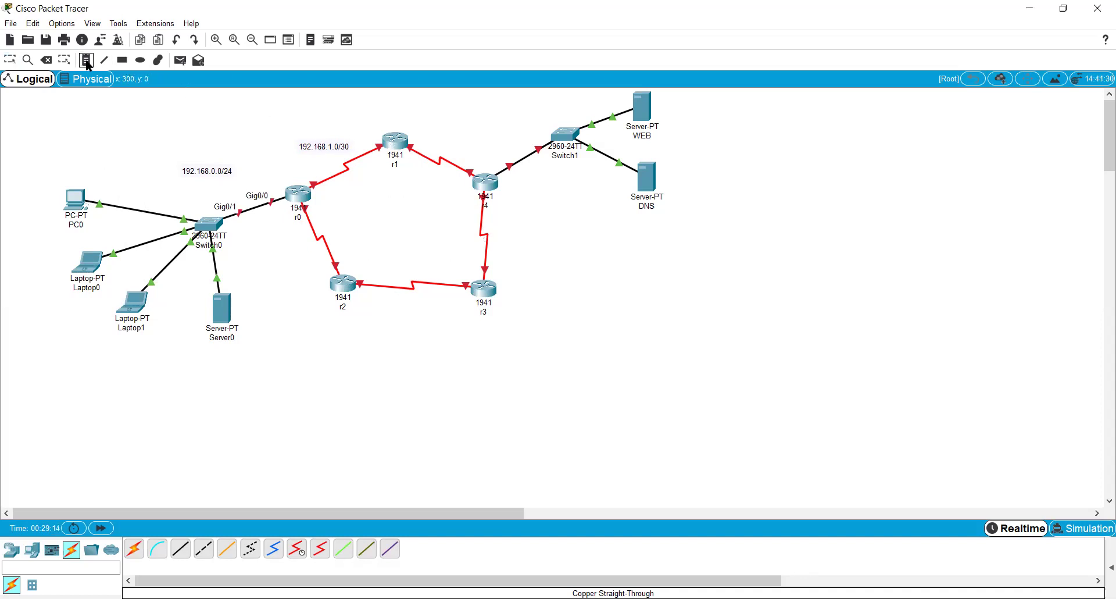
{"action": "left_click", "coordinate": [431, 144]}
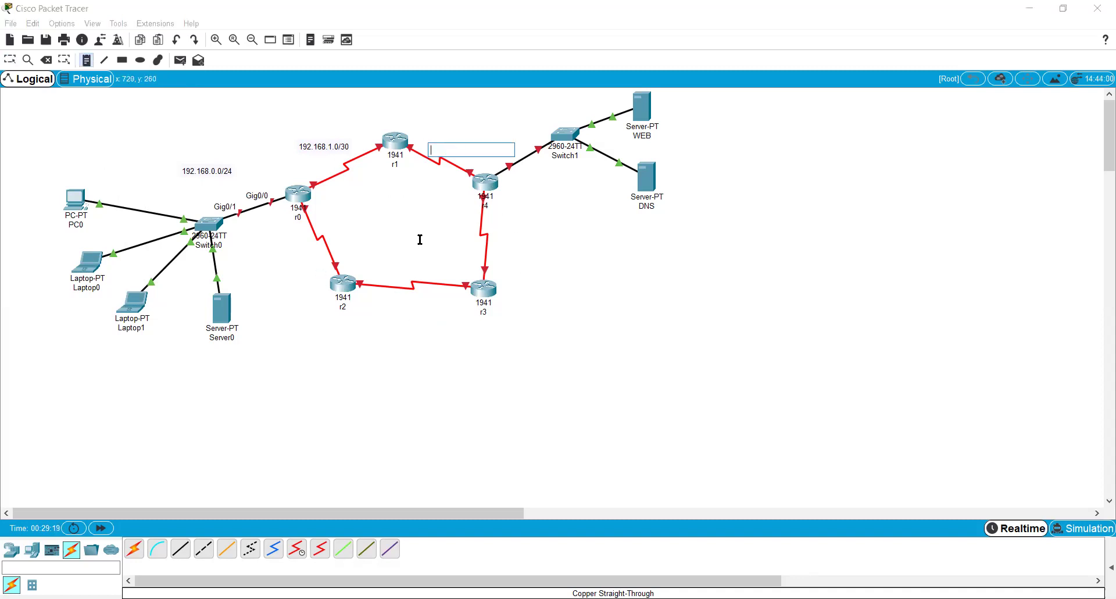
{"action": "type", "text": "192.168.1.4/30"}
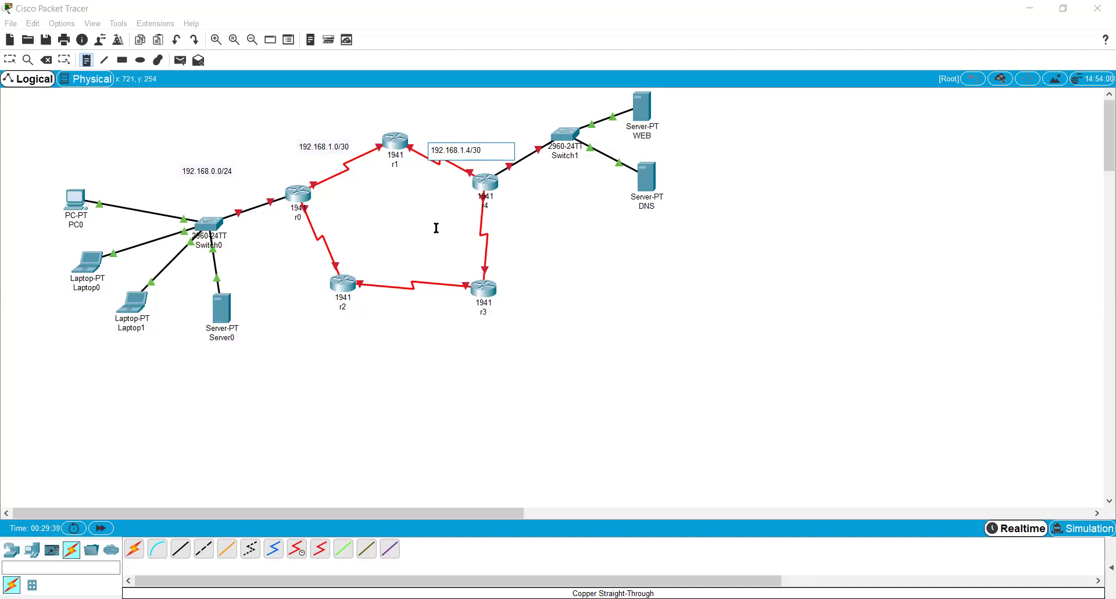
{"action": "left_click", "coordinate": [499, 230]}
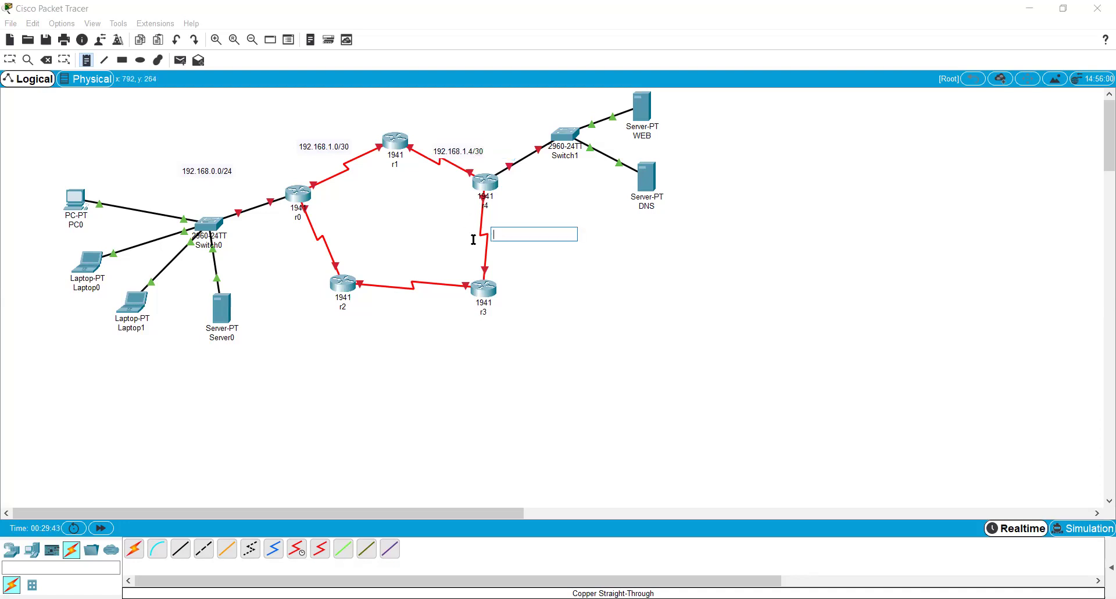
{"action": "type", "text": "192"}
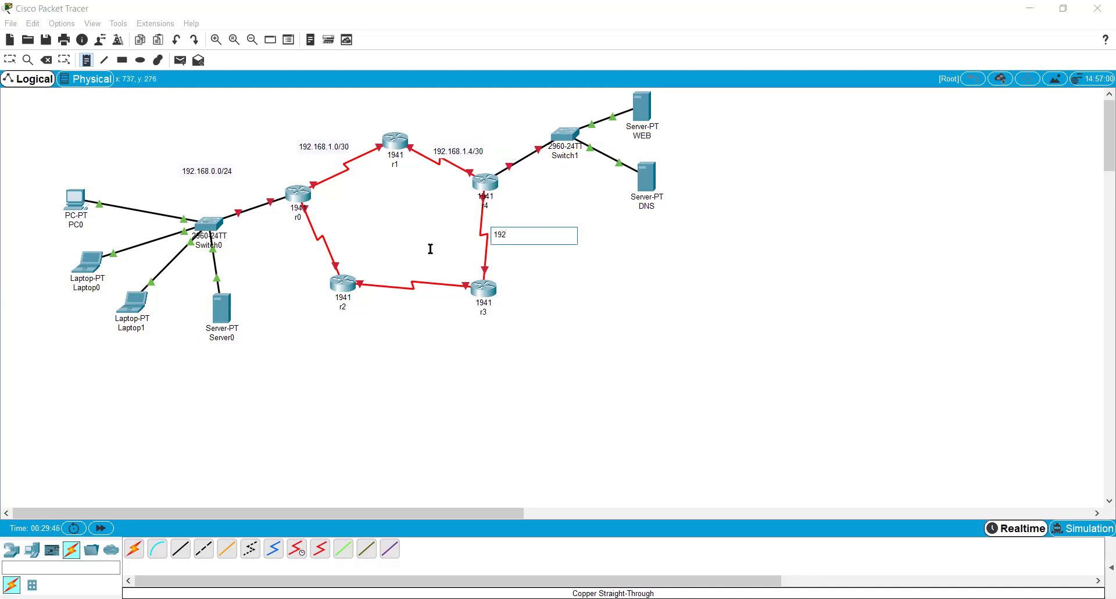
{"action": "type", "text": ".168.1.8/30"}
- Label the r2–r3 serial link with a note reading 192.168.1.12/30 and the r0–r2 link with one reading 192.168.1.16/30
{"action": "left_click", "coordinate": [406, 304]}
{"action": "type", "text": "192.168"}
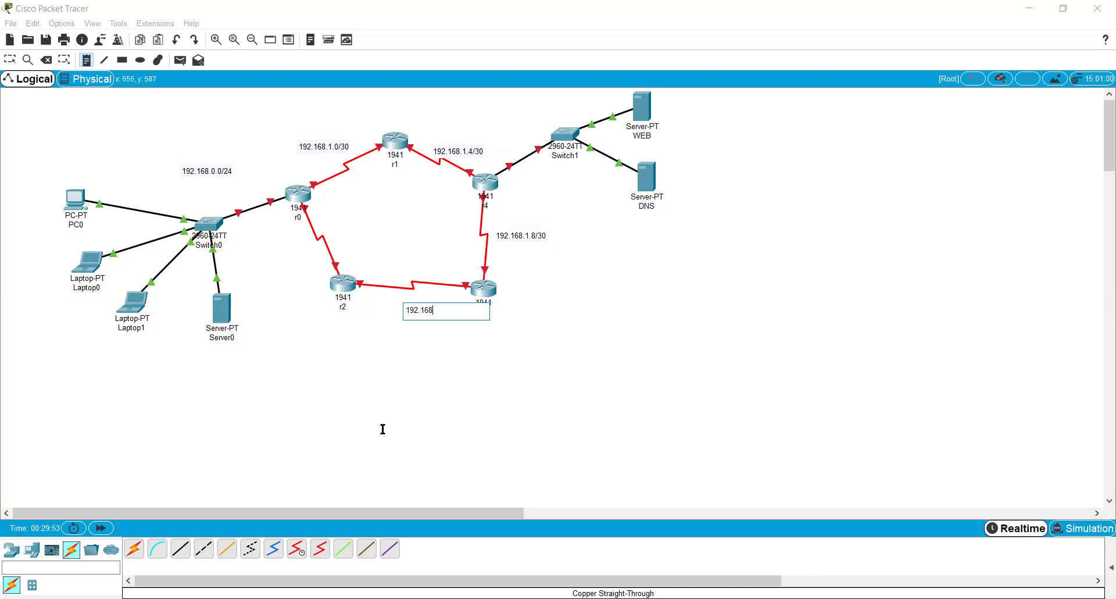
{"action": "type", "text": ".1.12/30"}
{"action": "left_click", "coordinate": [300, 243]}
{"action": "type", "text": "192.168.1."}
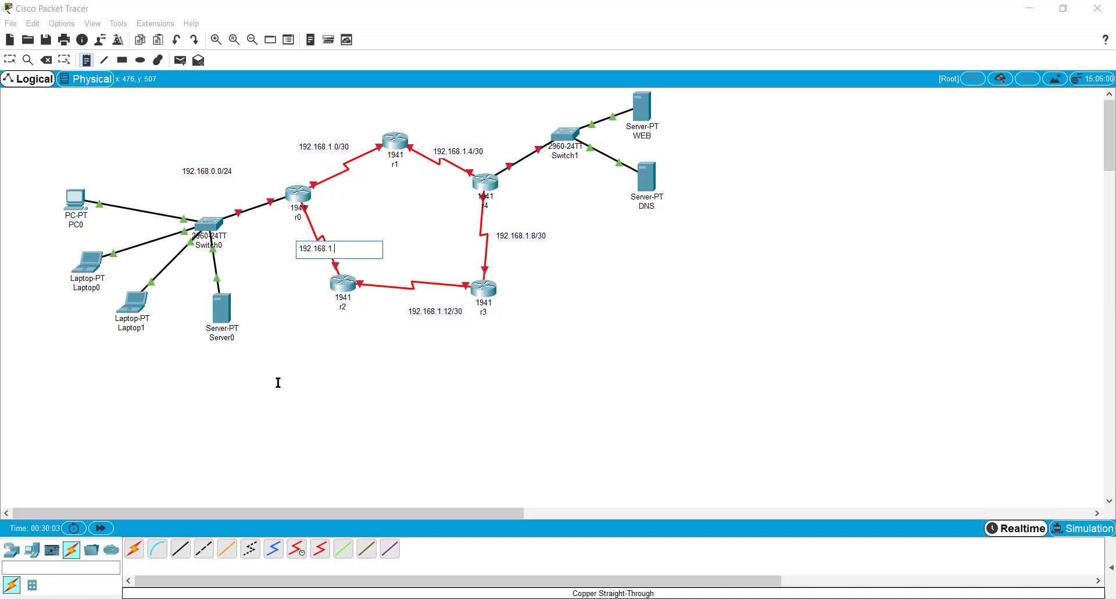
{"action": "type", "text": "16/30"}
{"action": "key", "text": "Escape"}
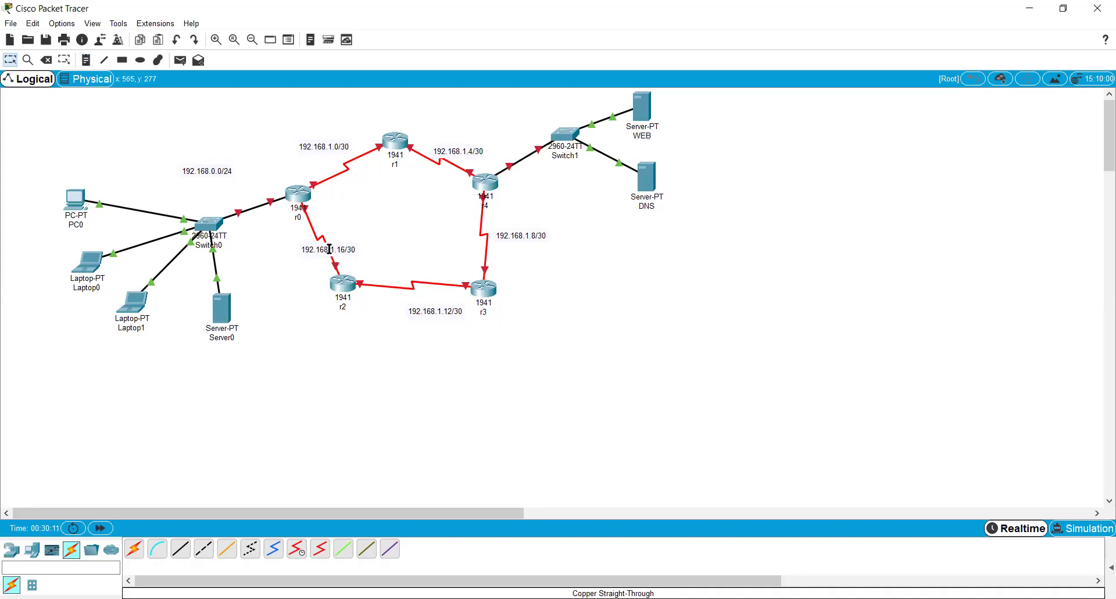
- Reposition the 192.168.1.16/30 note so it sits across the middle of the r0–r2 link
{"action": "left_click_drag", "start_coordinate": [329, 250], "coordinate": [303, 249]}
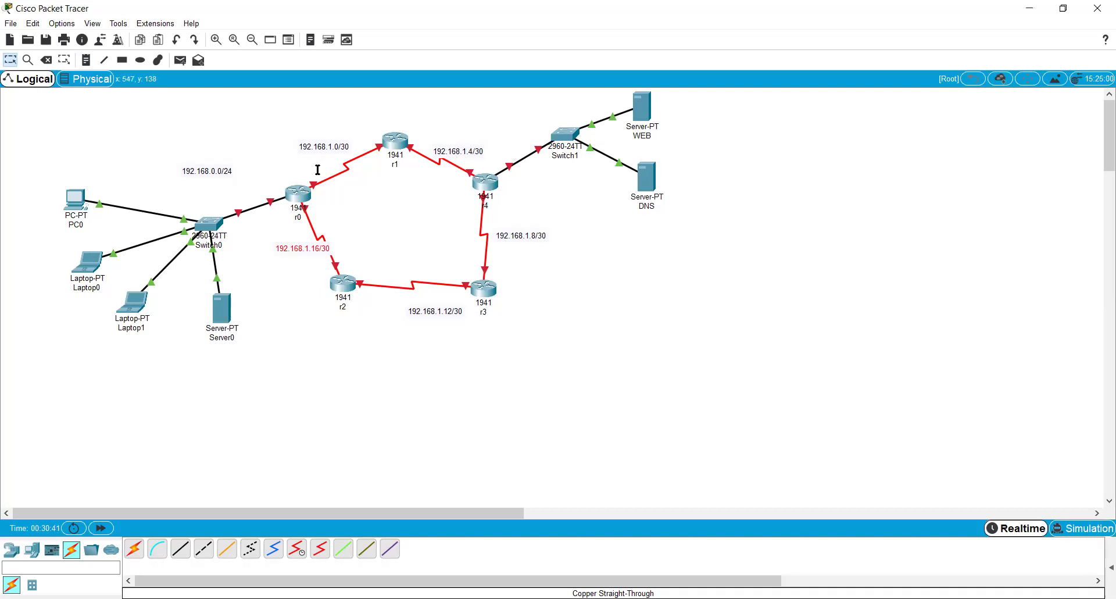
{"action": "left_click_drag", "start_coordinate": [296, 172], "coordinate": [328, 194]}
{"action": "left_click_drag", "start_coordinate": [366, 133], "coordinate": [385, 159]}
{"action": "left_click", "coordinate": [389, 191]}
{"action": "left_click_drag", "start_coordinate": [303, 250], "coordinate": [290, 252]}
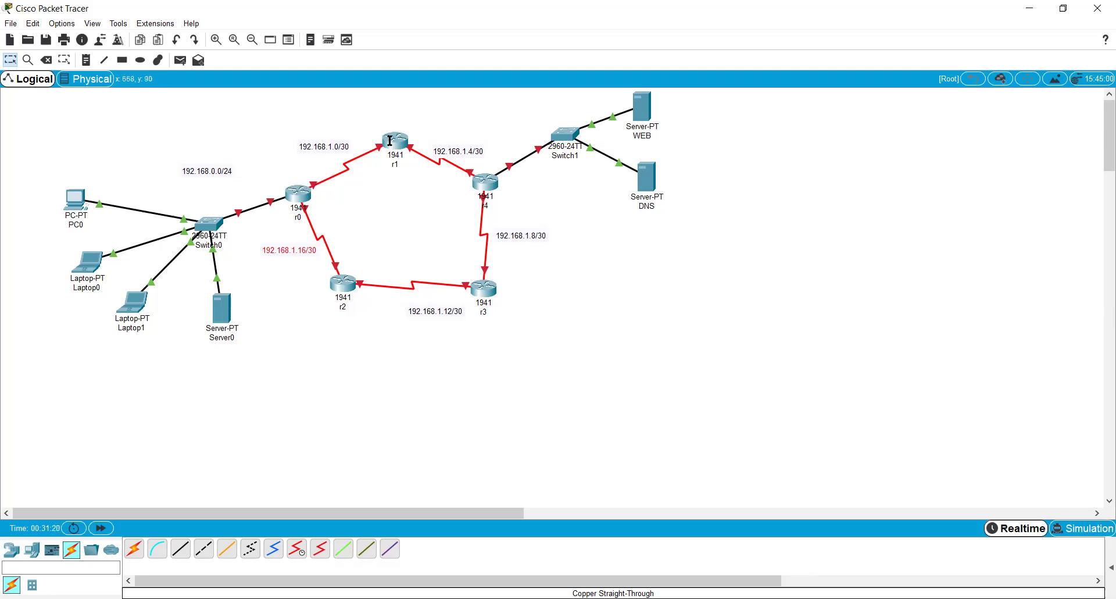
{"action": "left_click_drag", "start_coordinate": [295, 110], "coordinate": [346, 164]}
{"action": "left_click_drag", "start_coordinate": [289, 246], "coordinate": [316, 241]}
{"action": "left_click", "coordinate": [411, 330]}
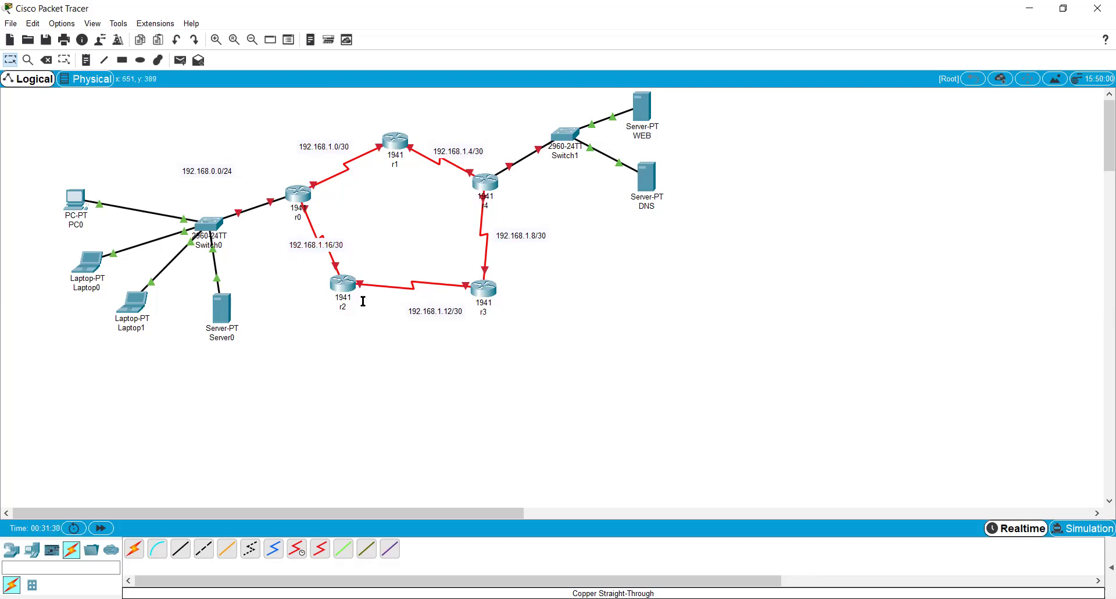
- Move r2 slightly outward from the ring and place the 192.168.1.12/30 note just below the middle of the r2–r3 link
{"action": "left_click_drag", "start_coordinate": [343, 286], "coordinate": [336, 294]}
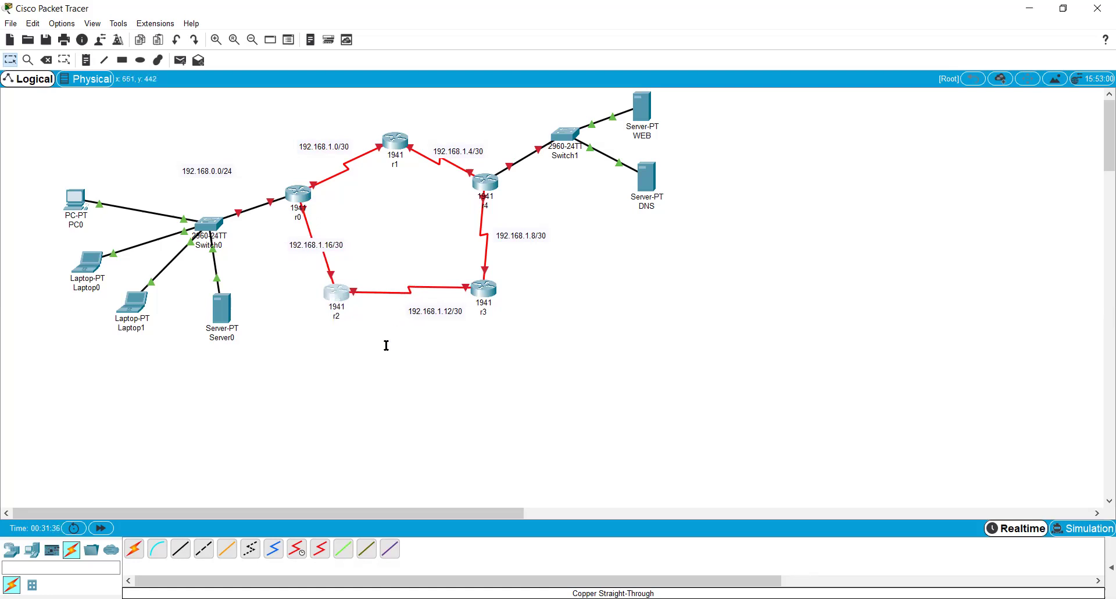
{"action": "left_click_drag", "start_coordinate": [426, 311], "coordinate": [405, 279]}
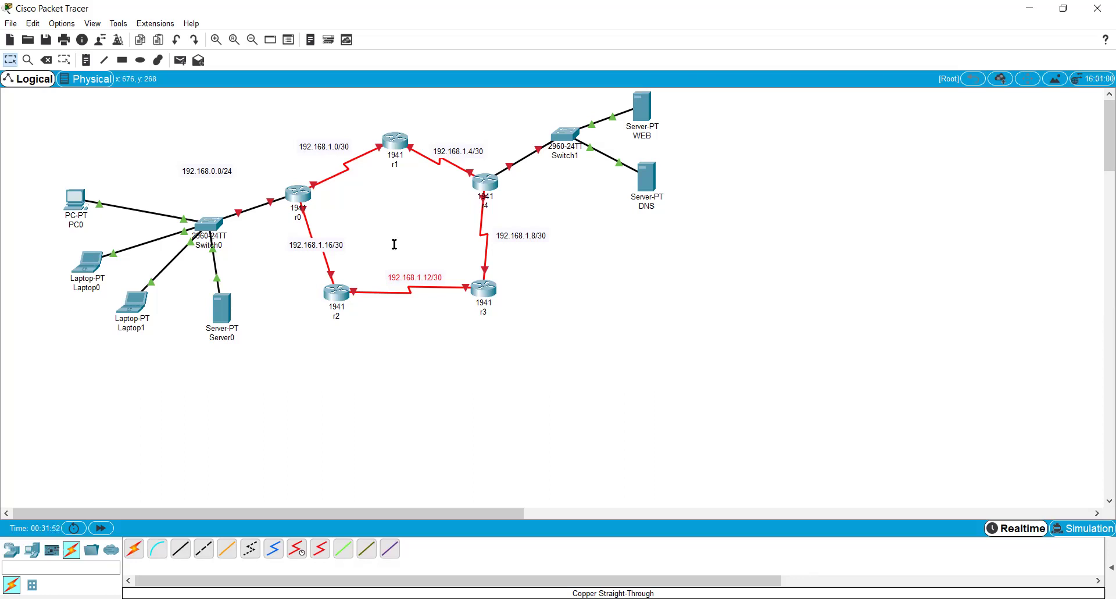
{"action": "left_click_drag", "start_coordinate": [386, 241], "coordinate": [435, 309]}
{"action": "left_click", "coordinate": [433, 308]}
{"action": "left_click_drag", "start_coordinate": [408, 272], "coordinate": [409, 304]}
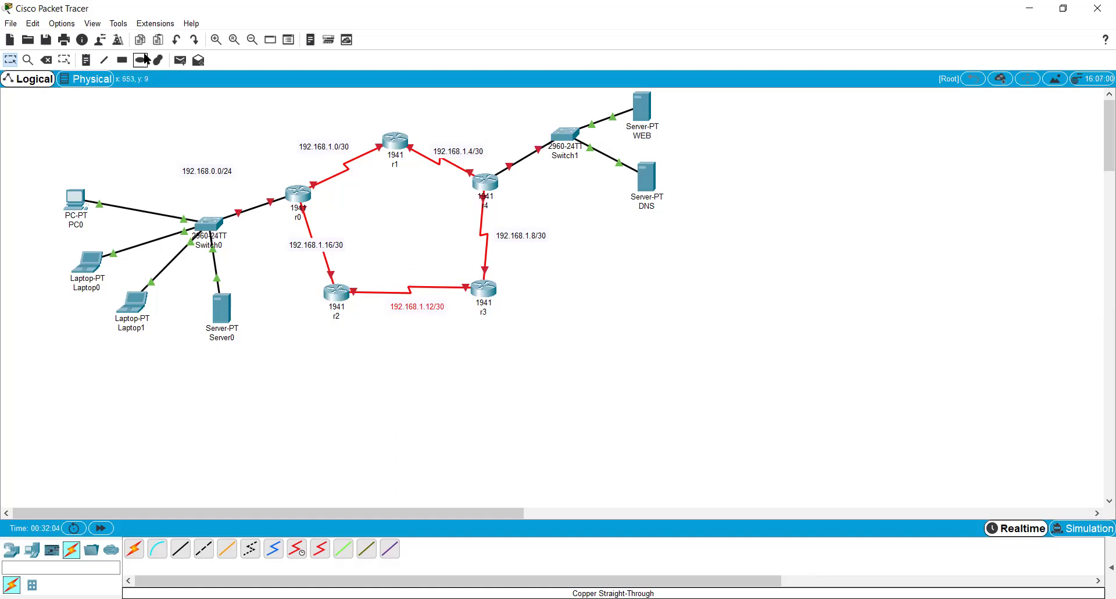
- Add a note reading 192.168.2.0/24 for the server LAN and place it just above Switch1
{"action": "left_click", "coordinate": [86, 60]}
{"action": "left_click", "coordinate": [526, 116]}
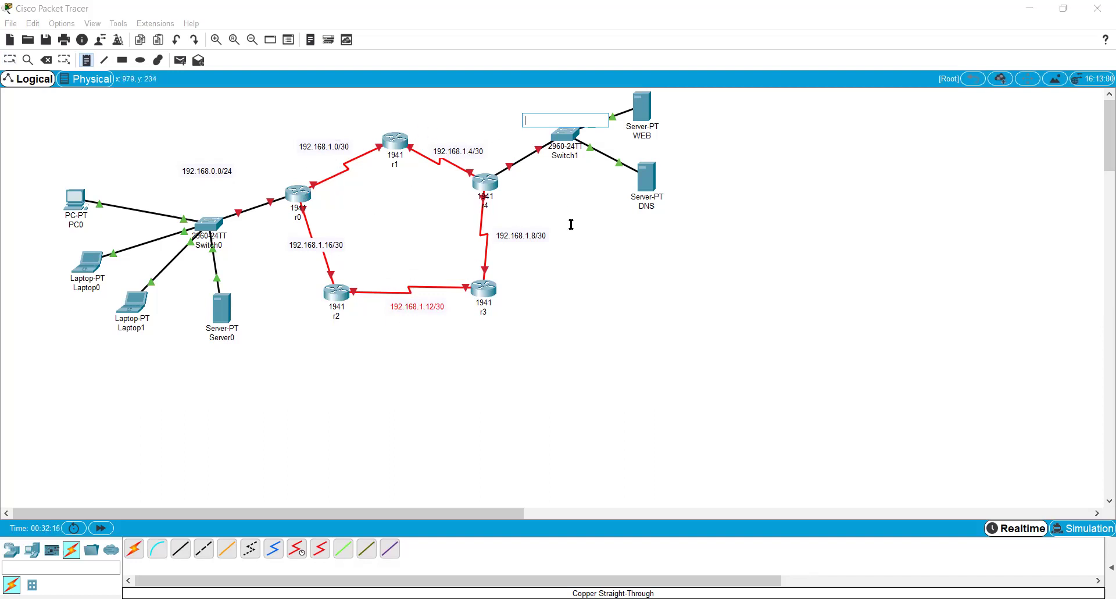
{"action": "type", "text": "192.168.2.0/"}
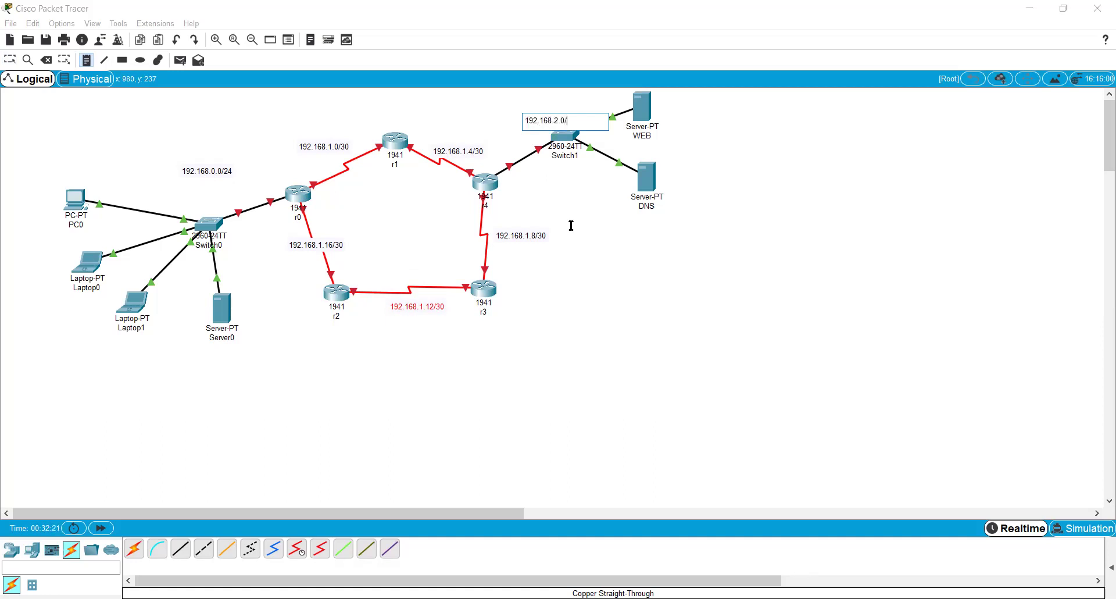
{"action": "type", "text": "30"}
{"action": "key", "text": "BackSpace"}
{"action": "key", "text": "BackSpace"}
{"action": "type", "text": "24"}
{"action": "key", "text": "Return"}
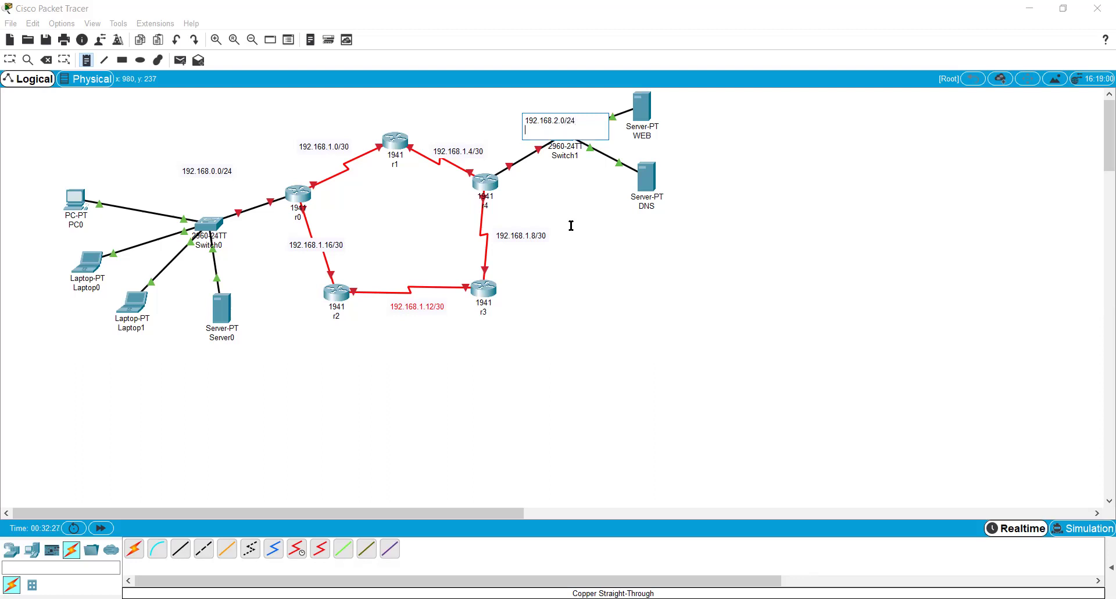
{"action": "key", "text": "BackSpace"}
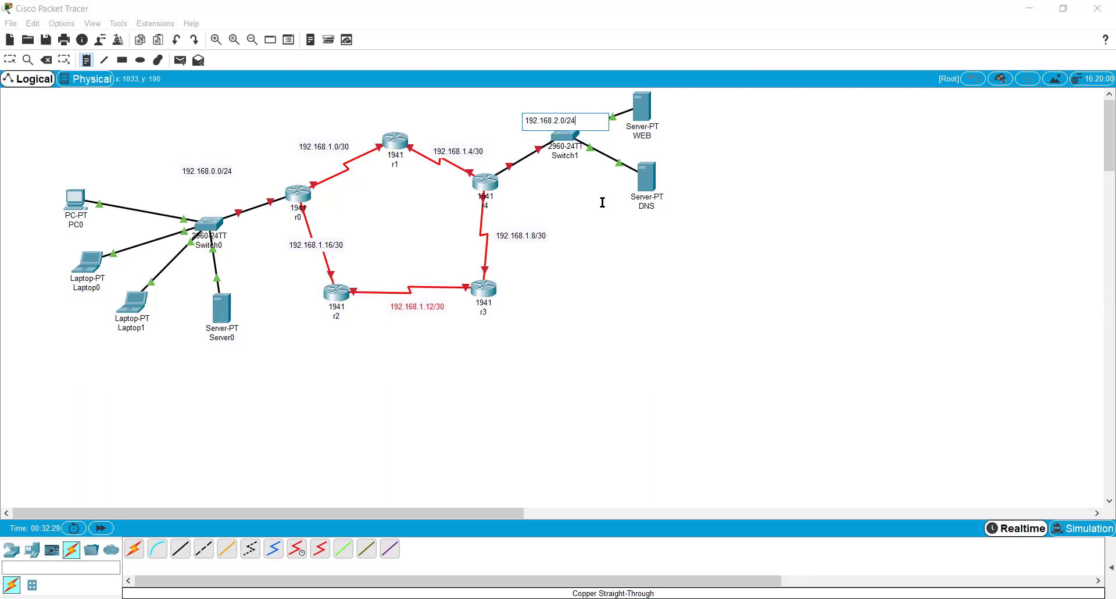
{"action": "key", "text": "Escape"}
{"action": "left_click_drag", "start_coordinate": [563, 119], "coordinate": [545, 110]}
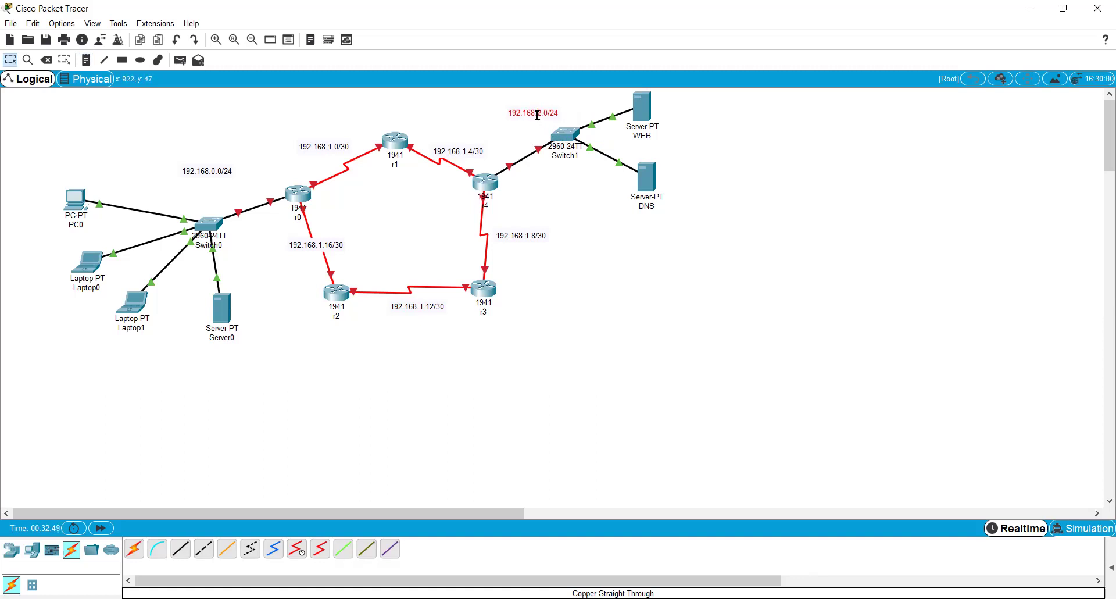
{"action": "left_click_drag", "start_coordinate": [537, 115], "coordinate": [549, 116]}
{"action": "left_click", "coordinate": [652, 207]}
{"action": "key", "text": "Return"}
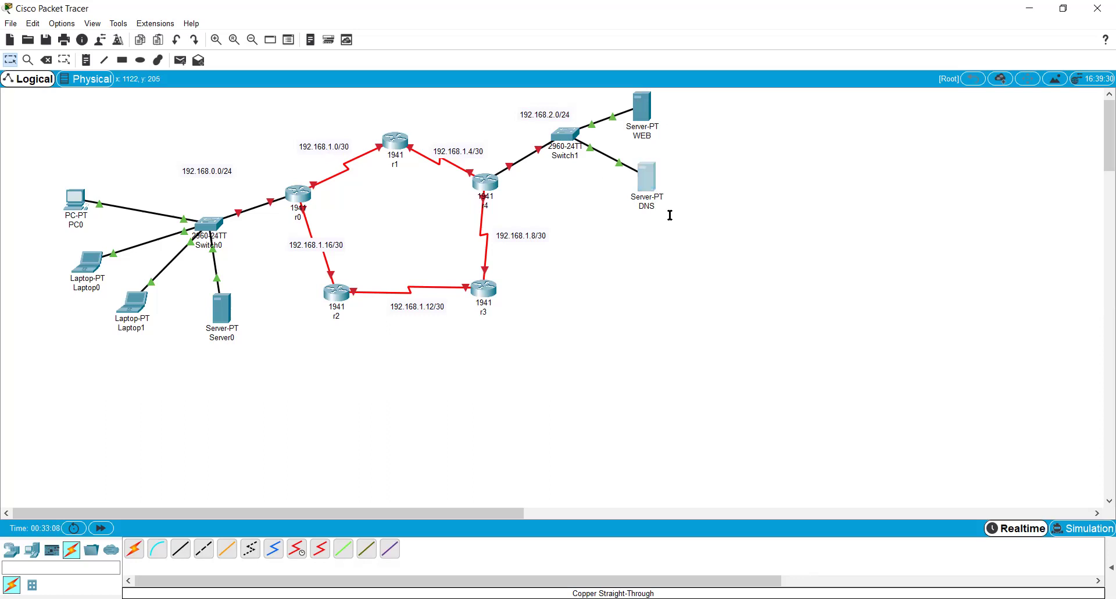
{"action": "left_click", "coordinate": [652, 206]}
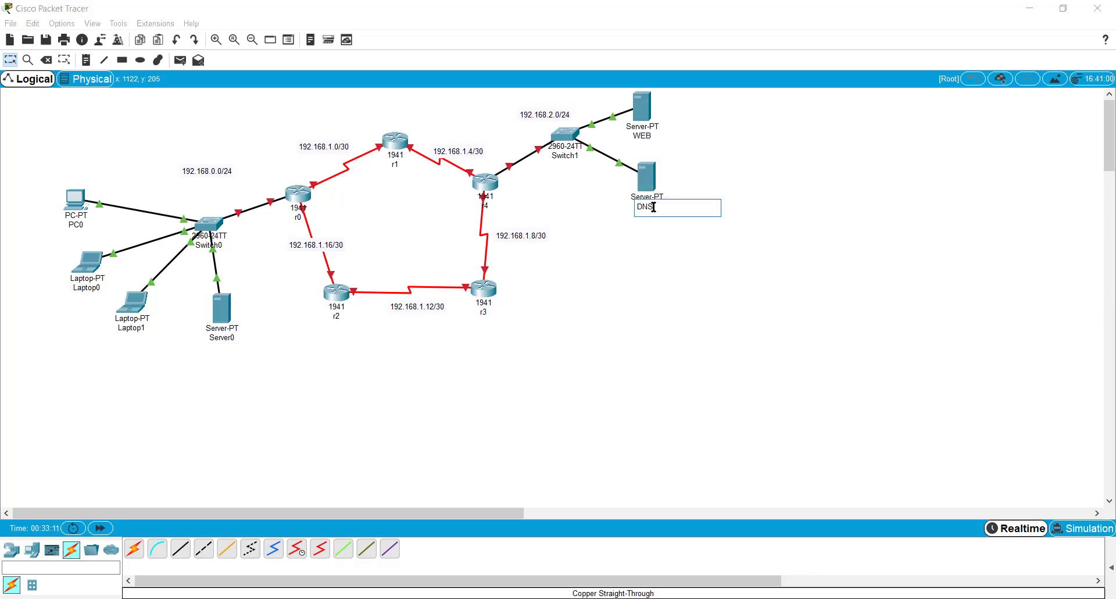
{"action": "type", "text": "WWW"}
{"action": "key", "text": "BackSpace"}
{"action": "key", "text": "BackSpace"}
{"action": "key", "text": "BackSpace"}
{"action": "type", "text": "www.google.com"}
{"action": "left_click", "coordinate": [653, 207]}
{"action": "type", "text": "-"}
{"action": "left_click", "coordinate": [681, 237]}
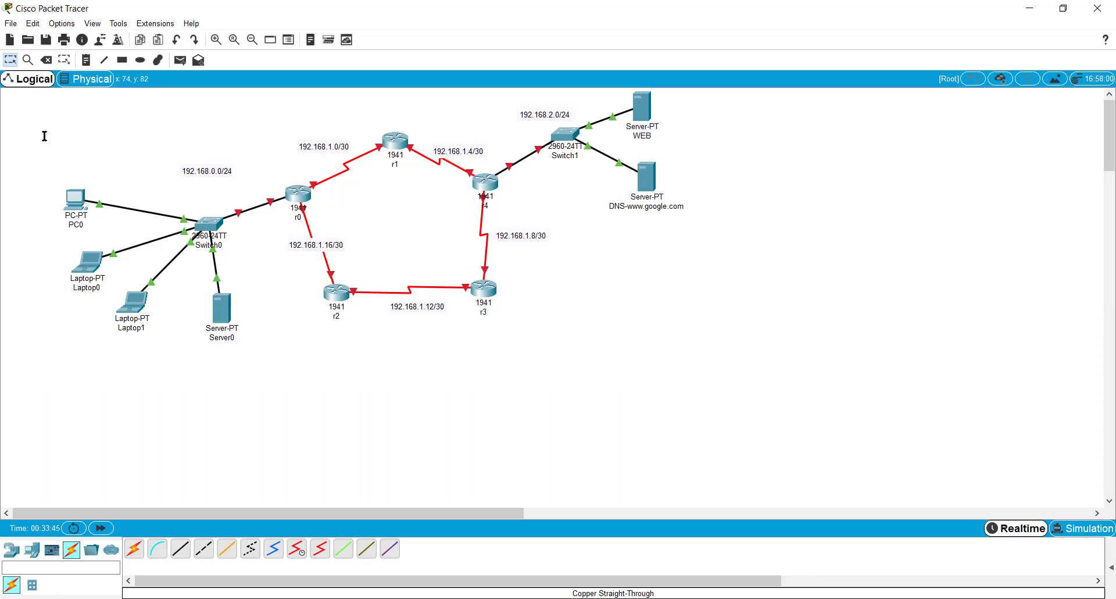
{"action": "left_click_drag", "start_coordinate": [43, 134], "coordinate": [66, 161]}
{"action": "left_click", "coordinate": [185, 306]}
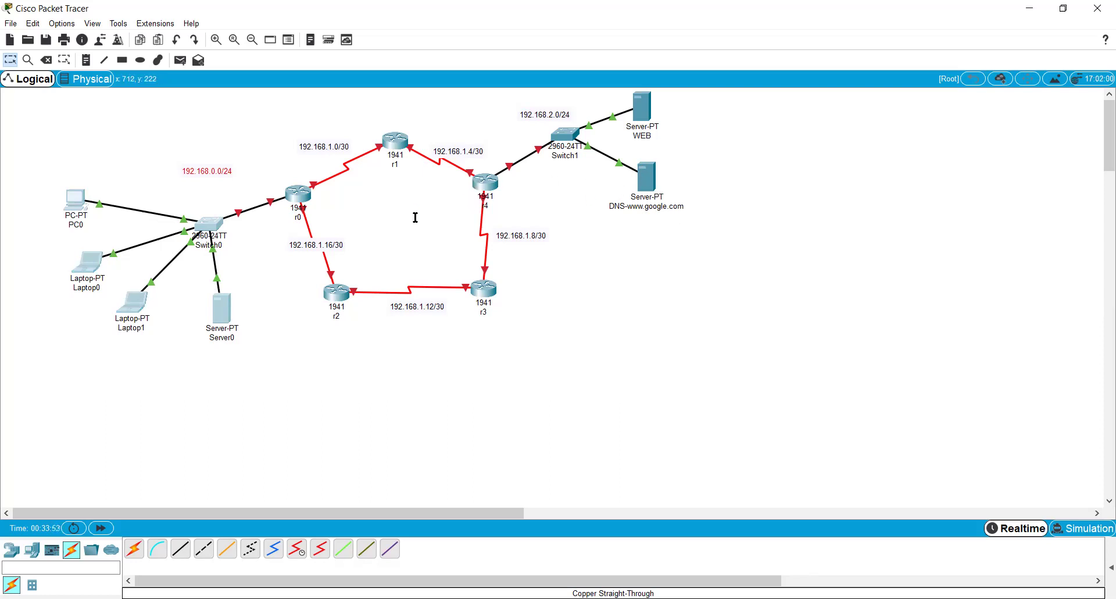
{"action": "left_click", "coordinate": [397, 208]}
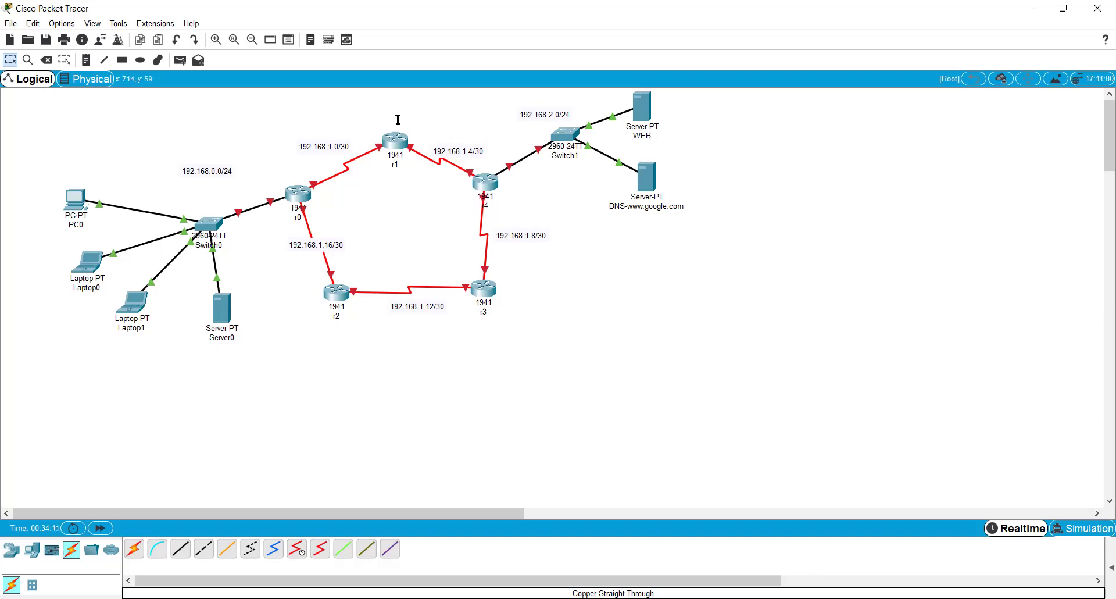
{"action": "left_click_drag", "start_coordinate": [132, 147], "coordinate": [236, 345]}
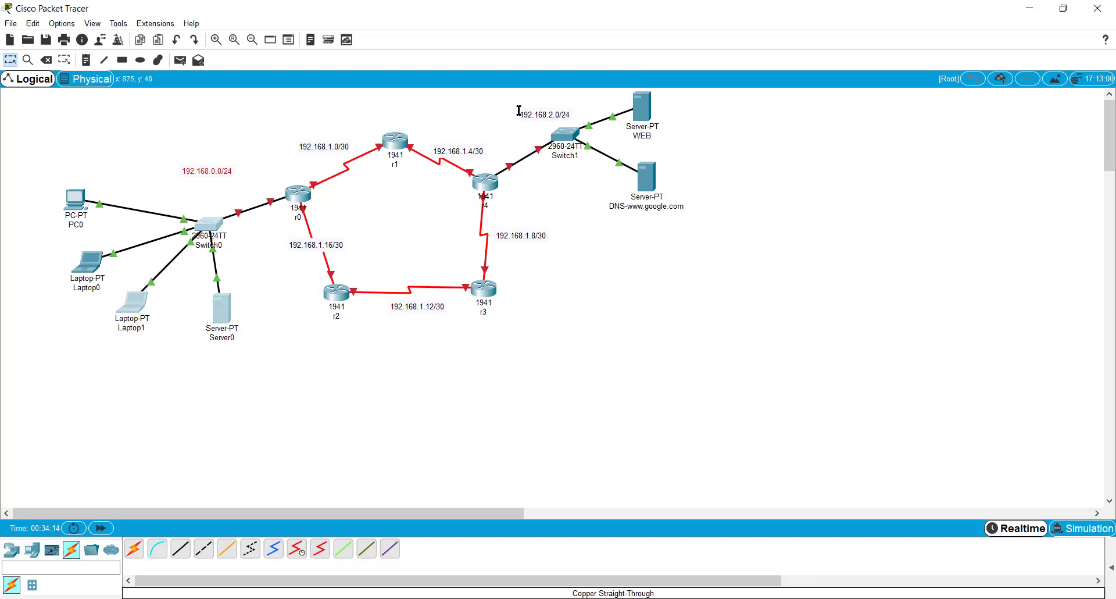
{"action": "left_click_drag", "start_coordinate": [515, 100], "coordinate": [653, 192]}
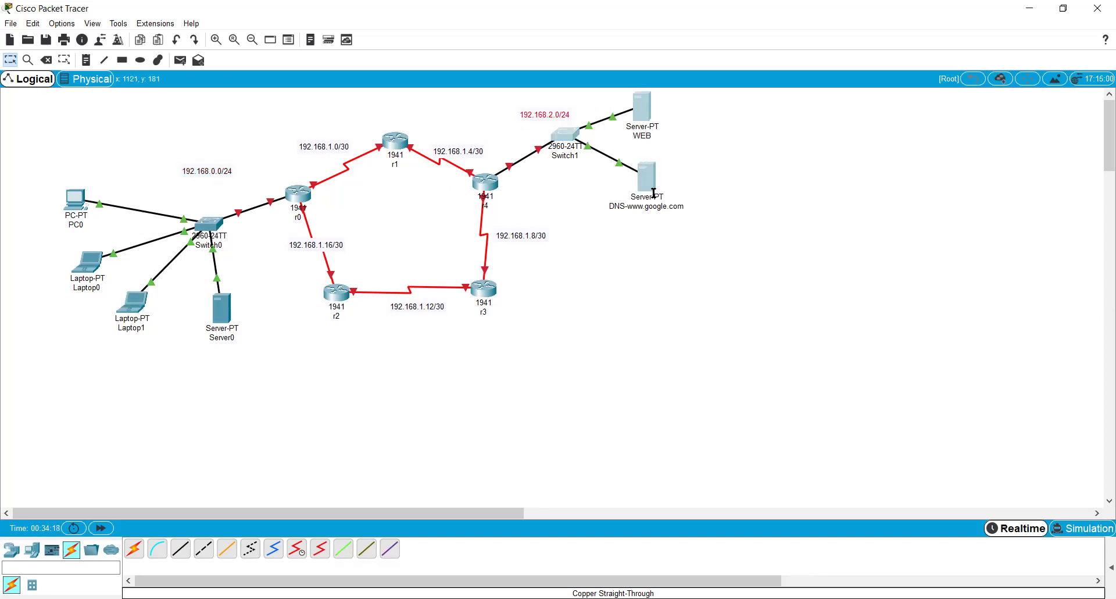
{"action": "left_click", "coordinate": [705, 193]}
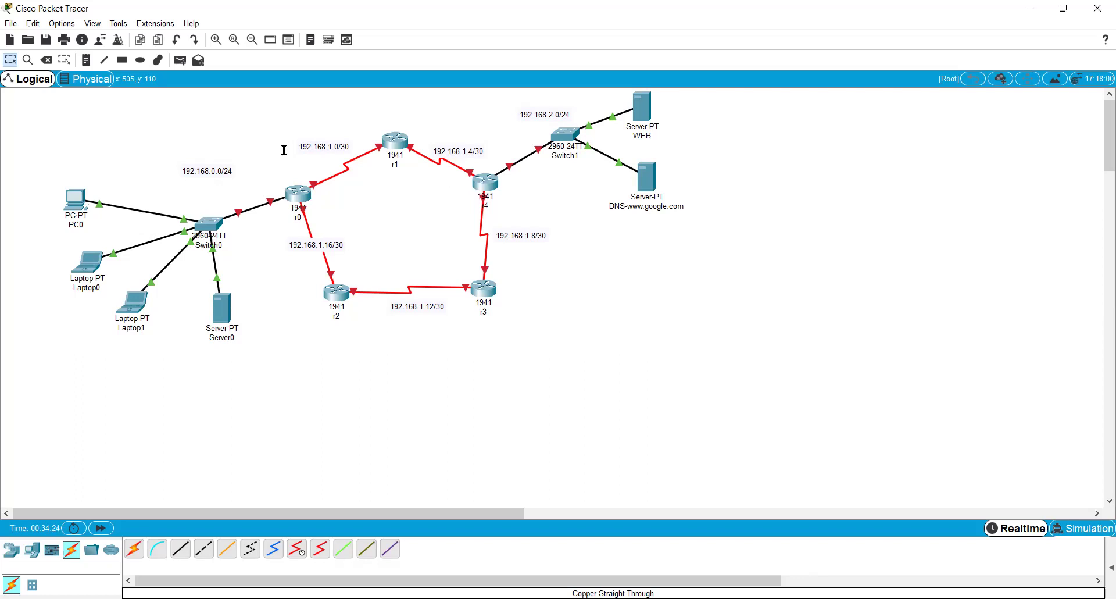
{"action": "left_click_drag", "start_coordinate": [260, 158], "coordinate": [310, 215]}
{"action": "left_click_drag", "start_coordinate": [459, 134], "coordinate": [509, 218]}
{"action": "left_click_drag", "start_coordinate": [444, 243], "coordinate": [541, 314]}
{"action": "left_click_drag", "start_coordinate": [281, 262], "coordinate": [367, 328]}
{"action": "left_click", "coordinate": [394, 367]}
{"action": "left_click_drag", "start_coordinate": [459, 107], "coordinate": [680, 197]}
{"action": "left_click_drag", "start_coordinate": [352, 102], "coordinate": [468, 200]}
{"action": "left_click_drag", "start_coordinate": [365, 116], "coordinate": [423, 191]}
{"action": "left_click_drag", "start_coordinate": [366, 96], "coordinate": [423, 182]}
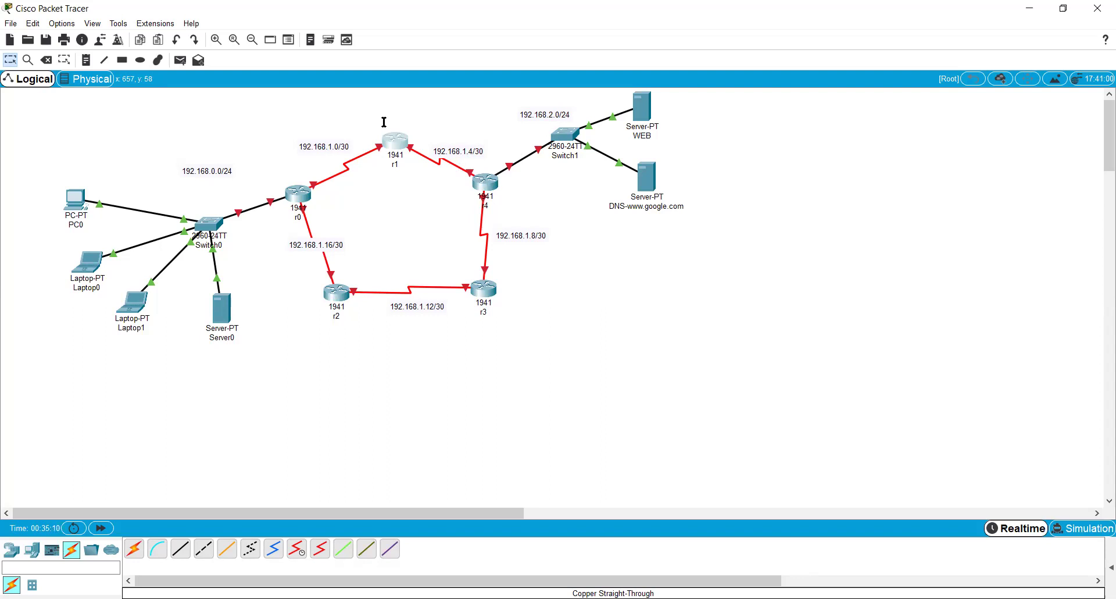
{"action": "left_click_drag", "start_coordinate": [375, 110], "coordinate": [413, 169]}
{"action": "left_click", "coordinate": [394, 204]}
{"action": "left_click_drag", "start_coordinate": [284, 99], "coordinate": [534, 328]}
{"action": "left_click_drag", "start_coordinate": [271, 148], "coordinate": [312, 219]}
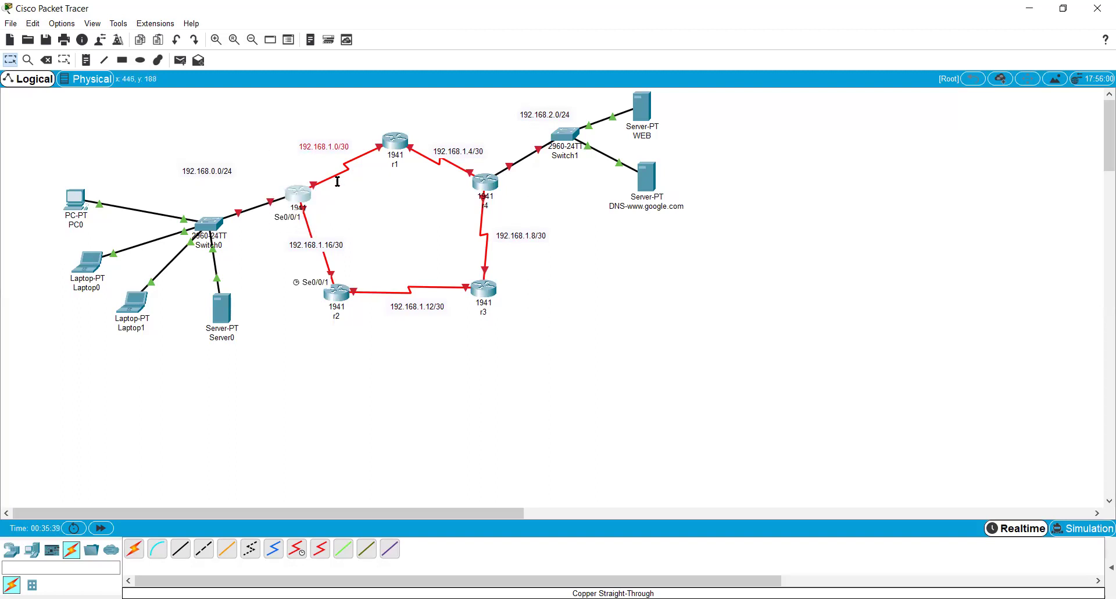
{"action": "left_click", "coordinate": [337, 207]}
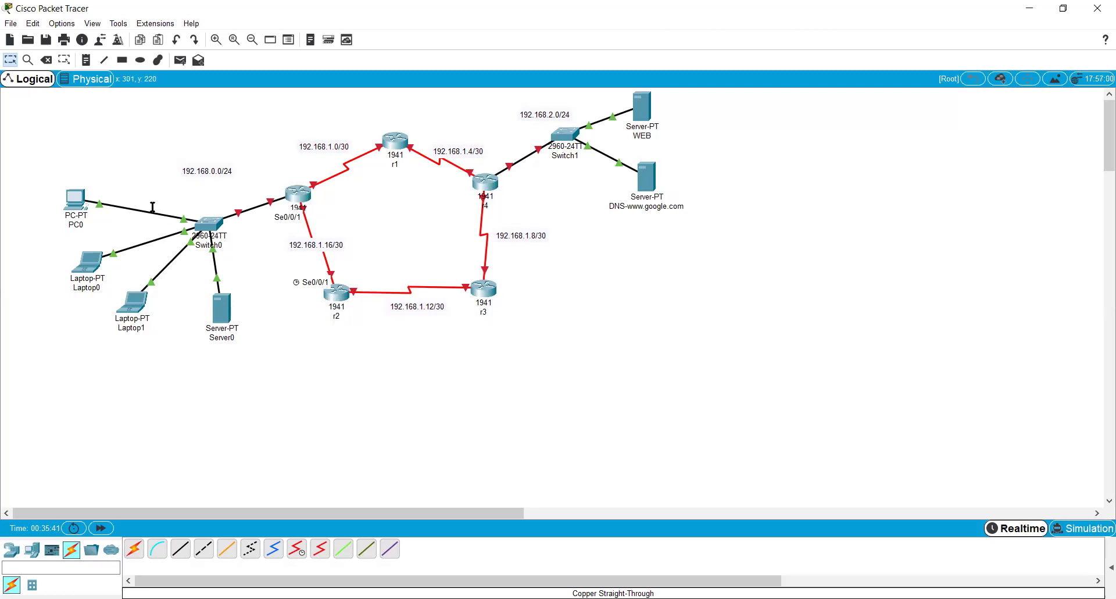
{"action": "left_click_drag", "start_coordinate": [145, 189], "coordinate": [216, 263]}
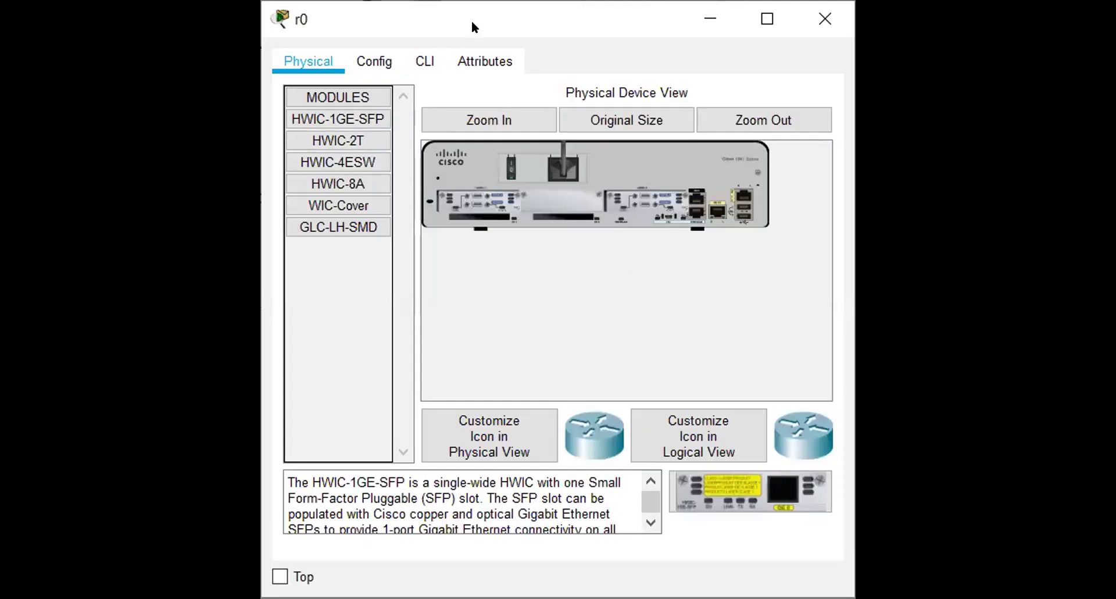
- Configure r0's GigabitEthernet0/0 with IP address 192.168.0.1 and subnet mask 255.255.255.0, and turn the port on
{"action": "left_click", "coordinate": [371, 58]}
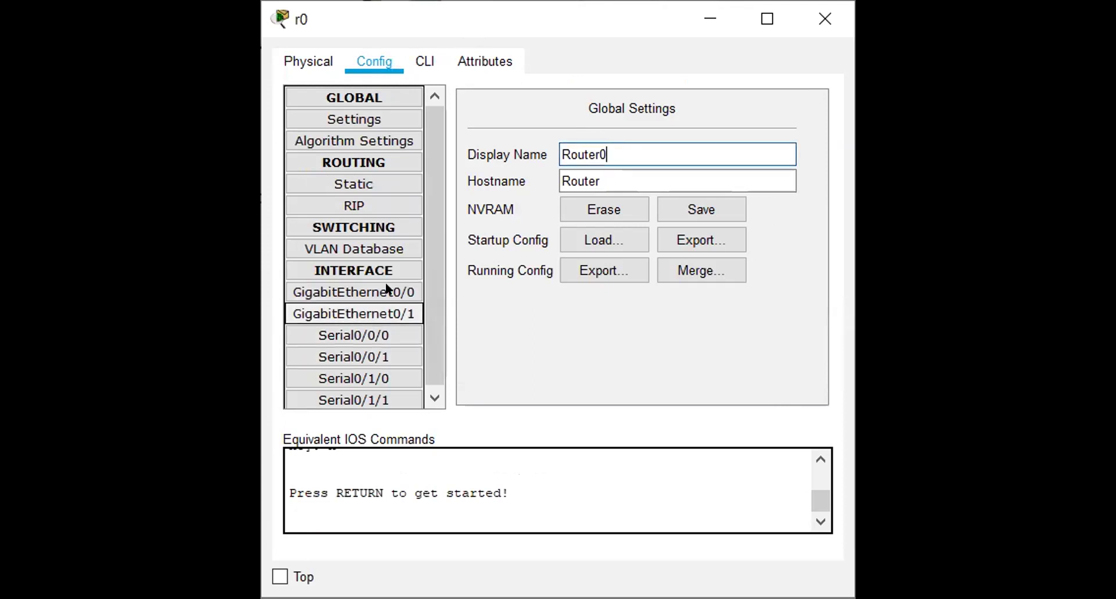
{"action": "left_click", "coordinate": [358, 291]}
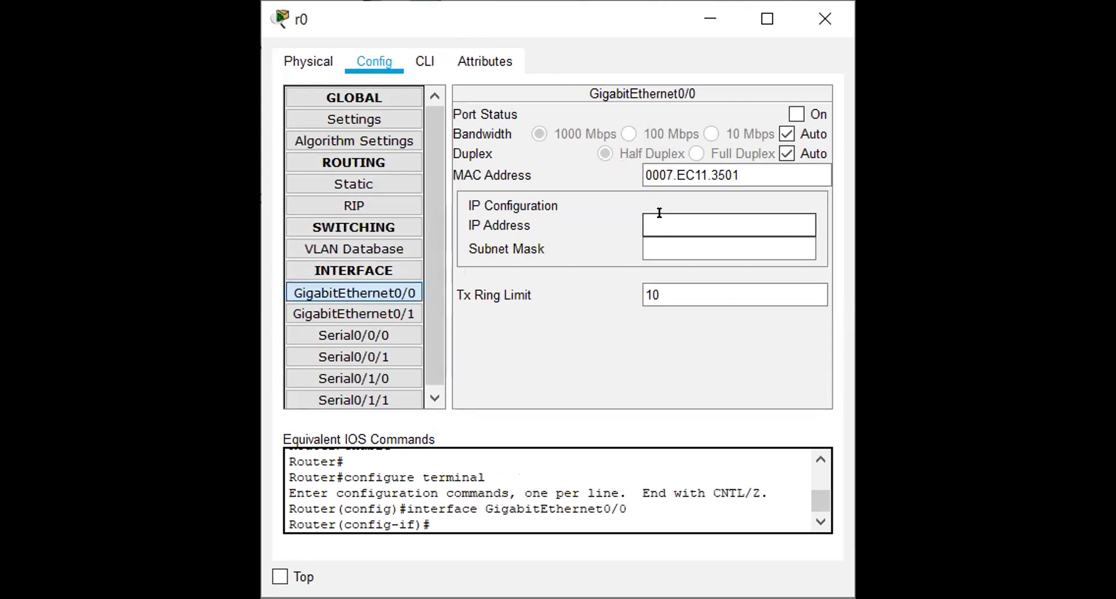
{"action": "type", "text": "192.168"}
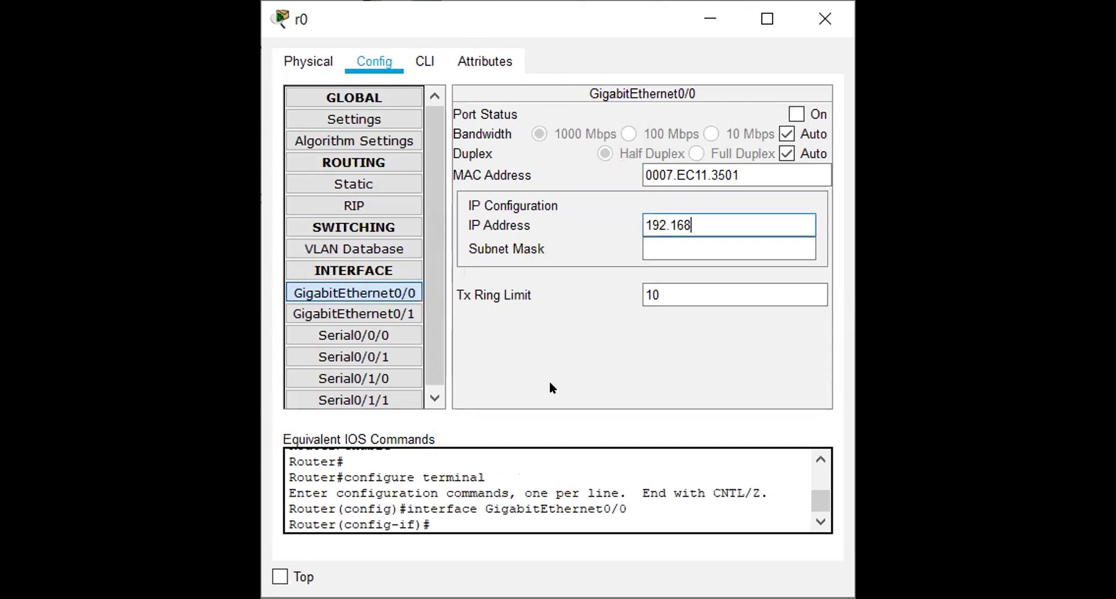
{"action": "type", "text": ".0.1"}
{"action": "key", "text": "Tab"}
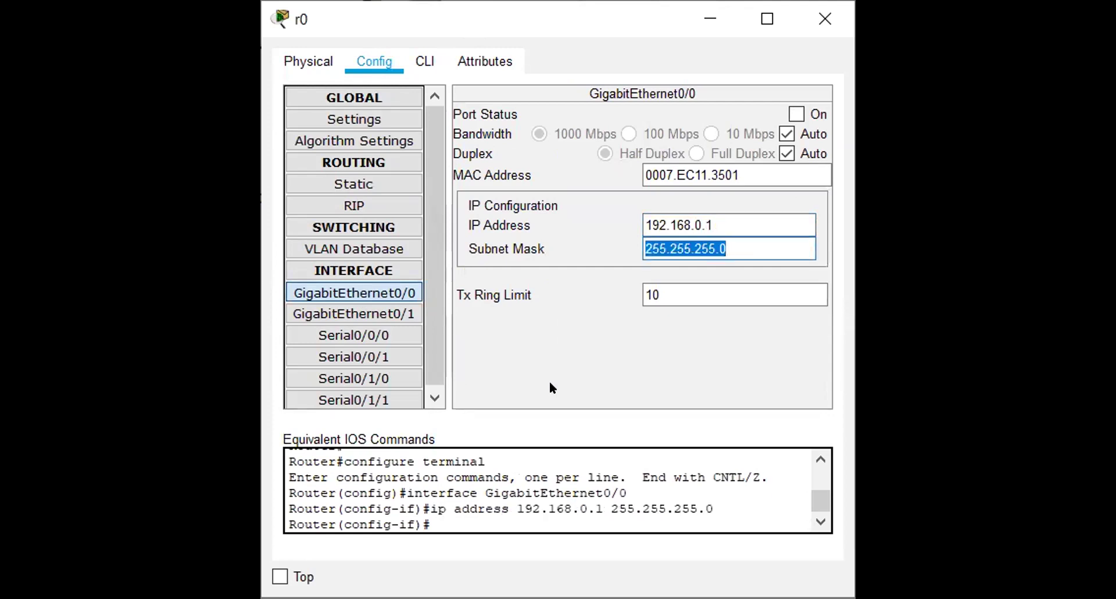
{"action": "left_click", "coordinate": [728, 244]}
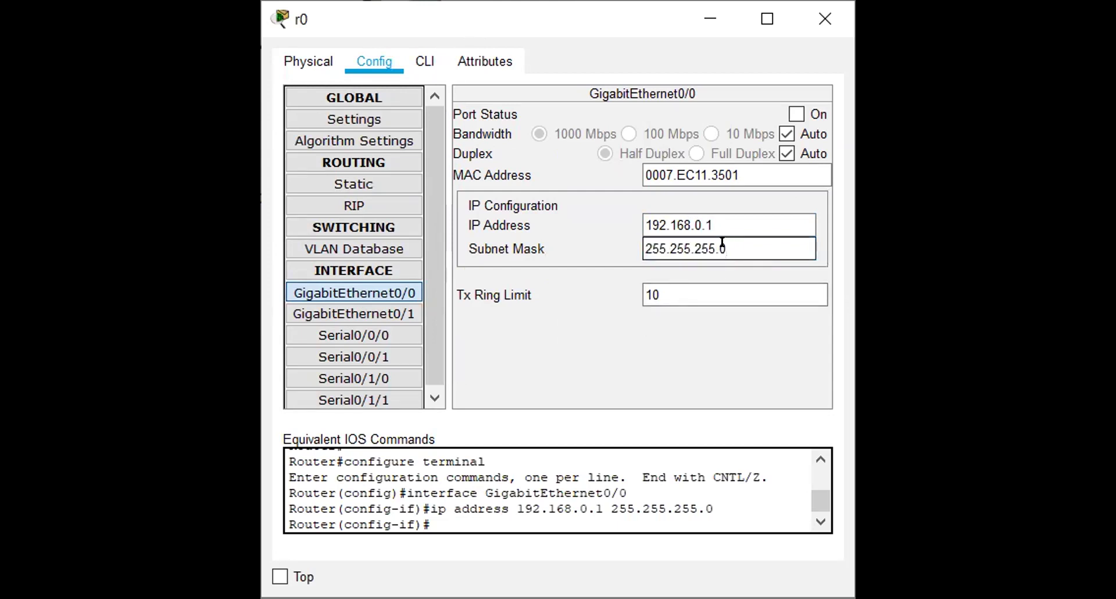
{"action": "left_click", "coordinate": [795, 114]}
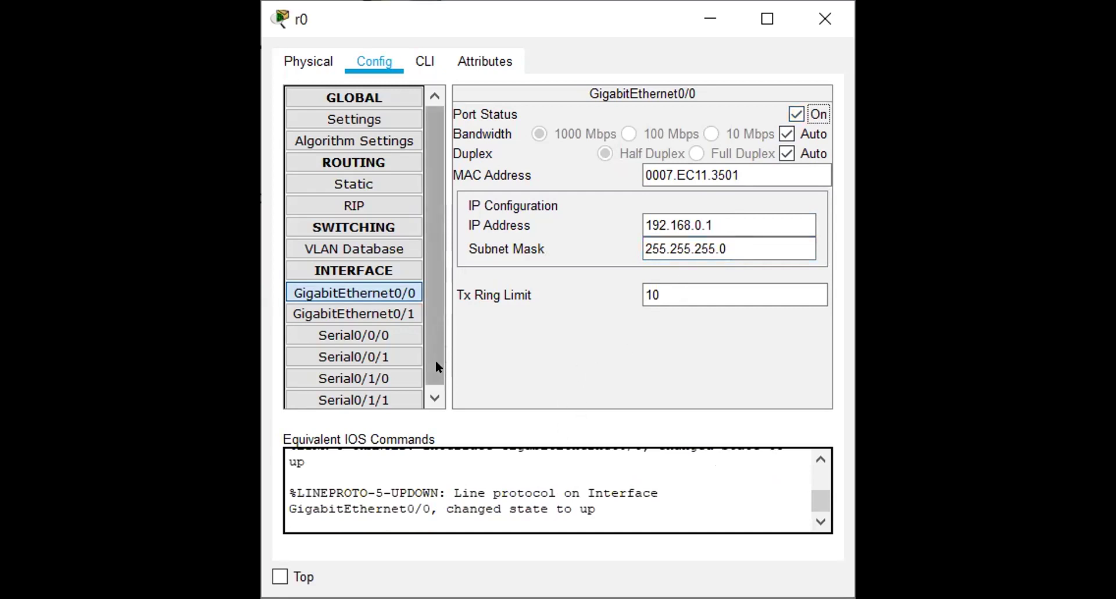
- Configure r0's Serial0/0/0 with IP address 192.168.1.1 and subnet mask 255.255.255.252, and turn the port on
{"action": "left_click", "coordinate": [375, 336]}
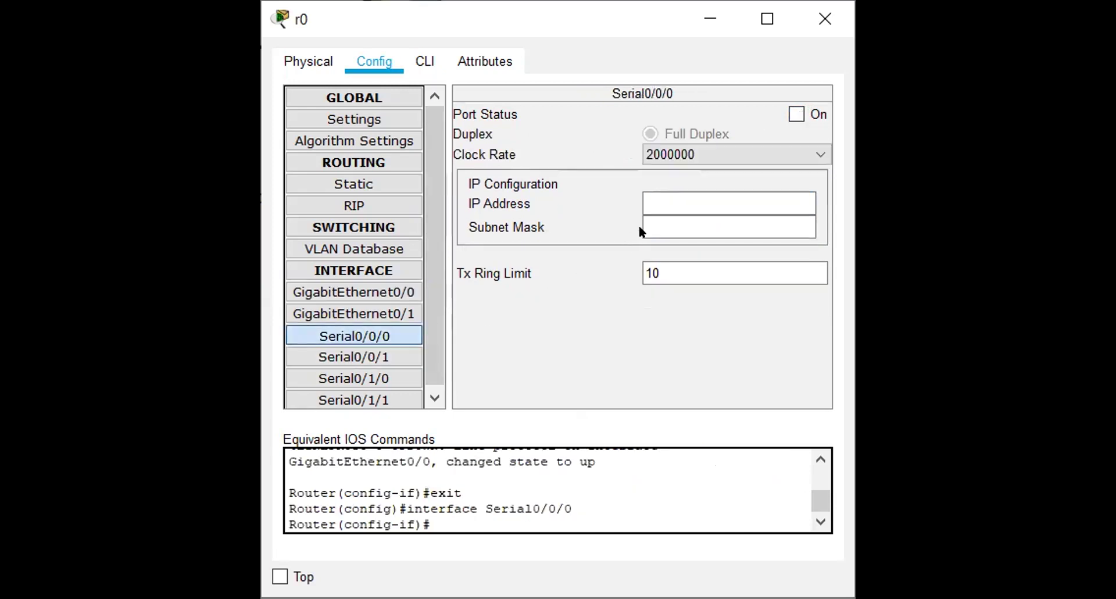
{"action": "left_click", "coordinate": [650, 201]}
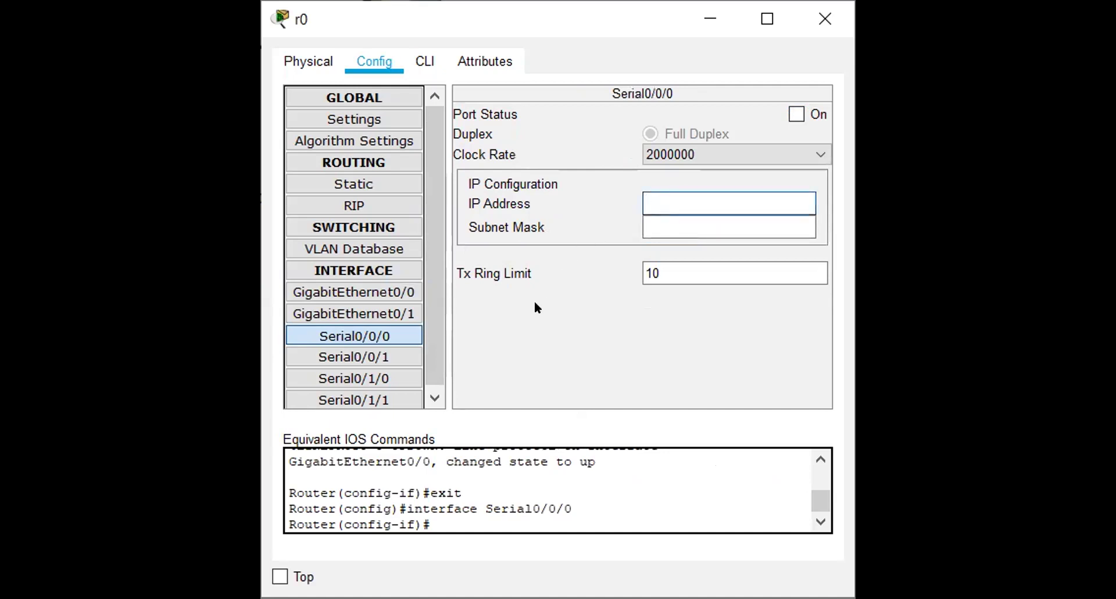
{"action": "type", "text": "192.168.1.1"}
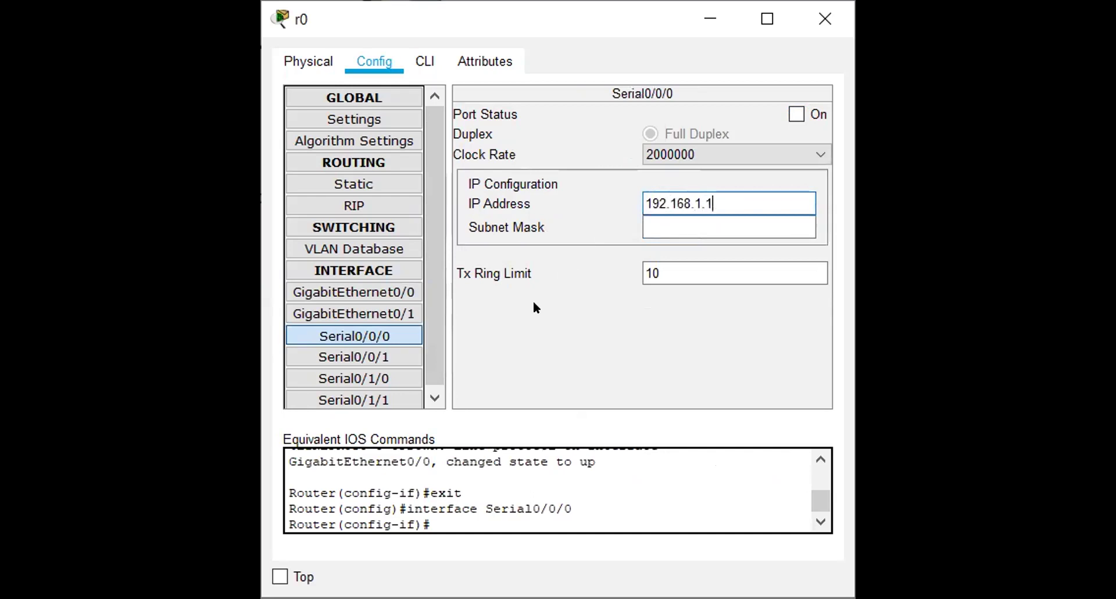
{"action": "key", "text": "Tab"}
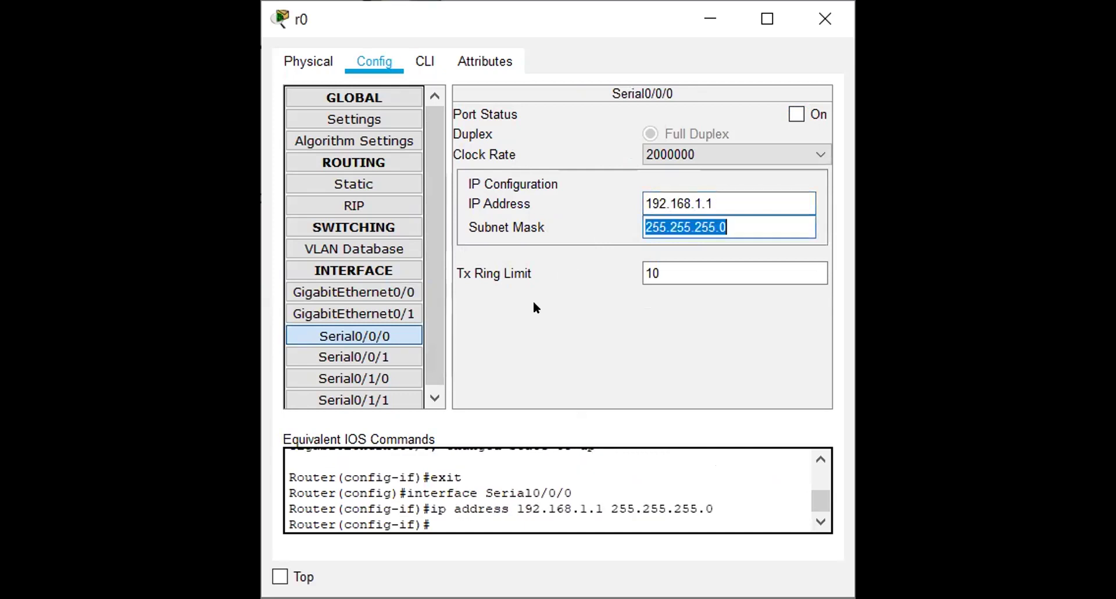
{"action": "key", "text": "End"}
{"action": "key", "text": "BackSpace"}
{"action": "type", "text": "252"}
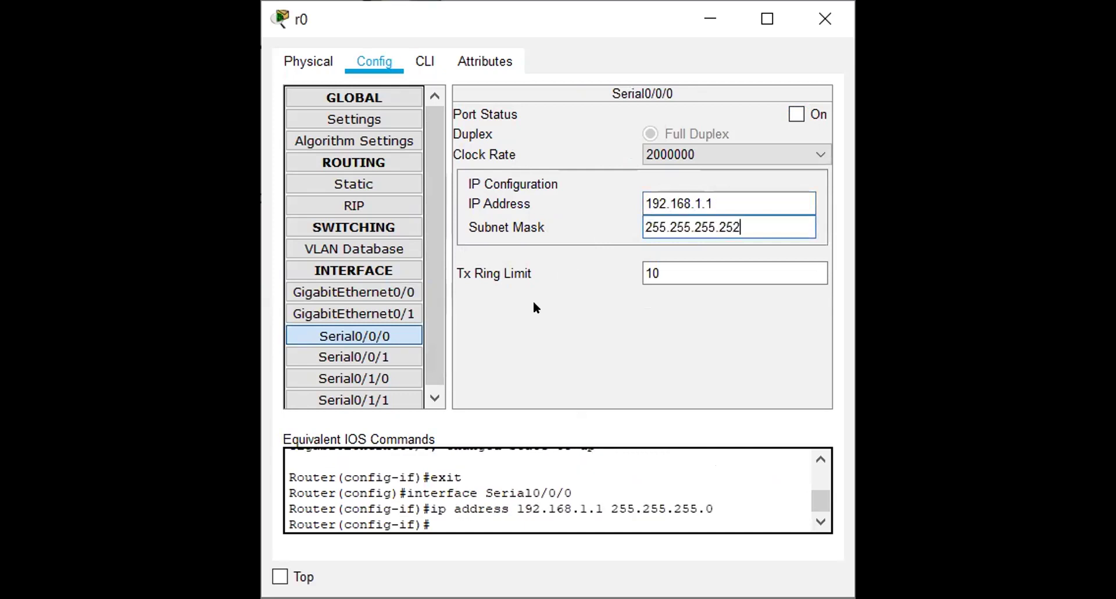
{"action": "left_click", "coordinate": [691, 198]}
{"action": "double_click", "coordinate": [696, 199]}
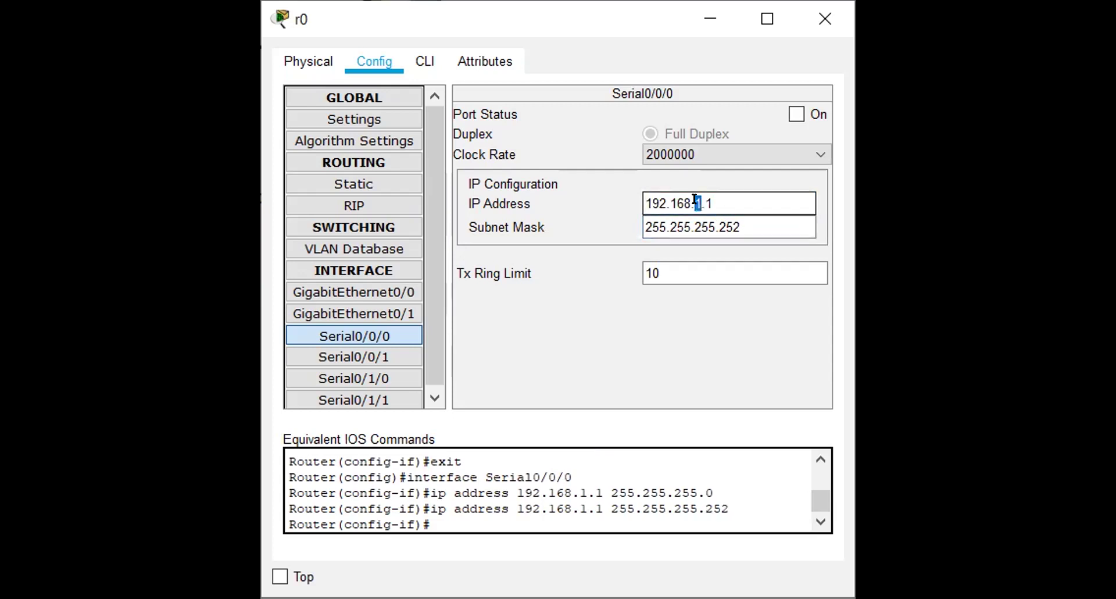
{"action": "left_click", "coordinate": [749, 225]}
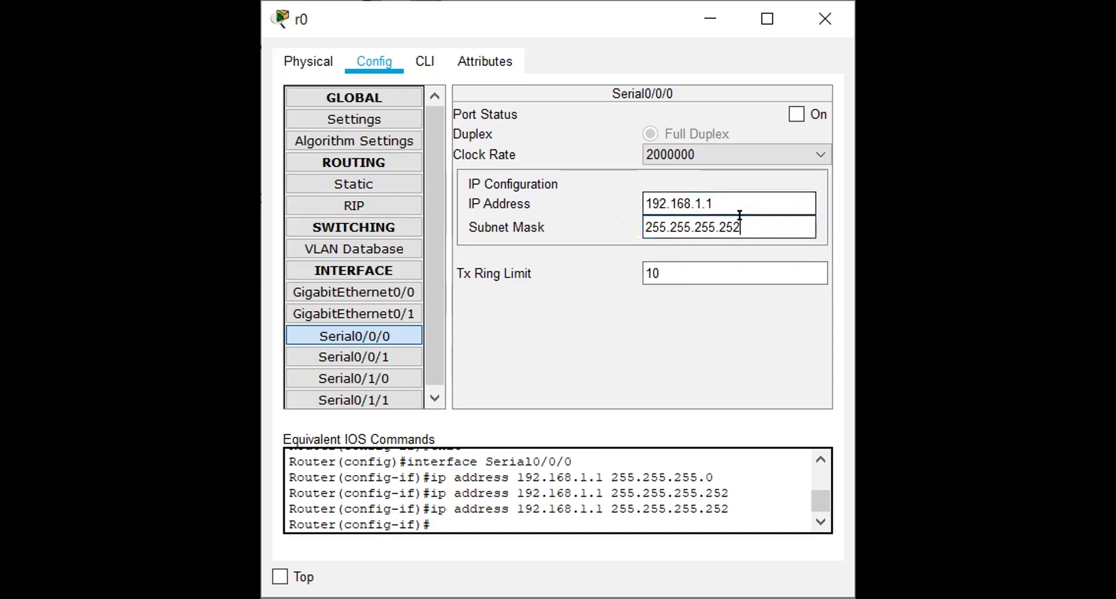
{"action": "left_click", "coordinate": [795, 114]}
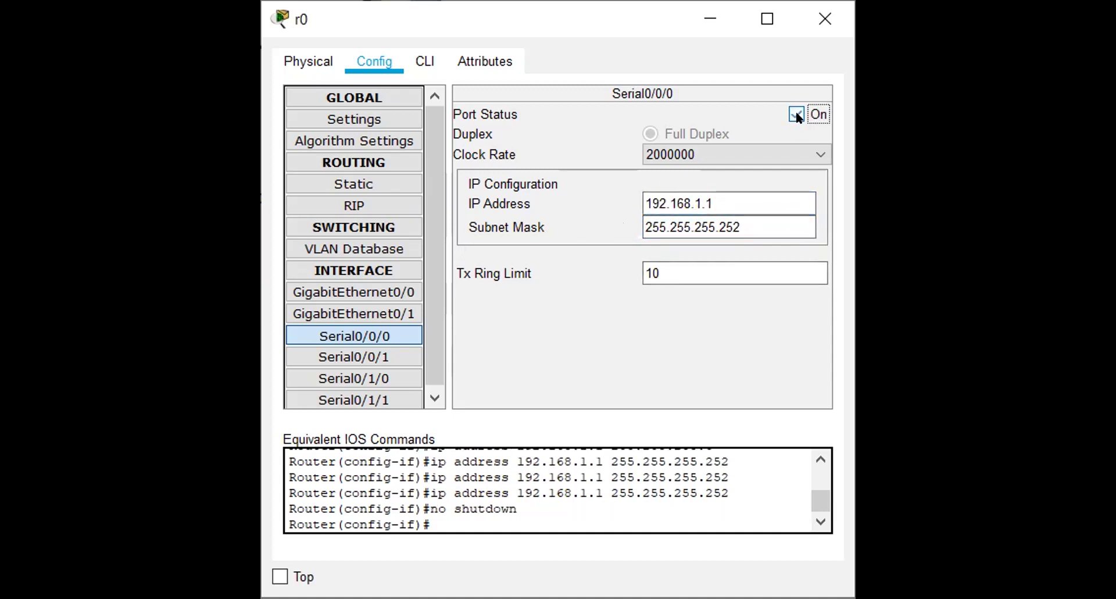
- Configure r0's Serial0/0/1 with IP address 192.168.1.17 and subnet mask 255.255.255.252, and turn the port on
{"action": "left_click", "coordinate": [371, 356]}
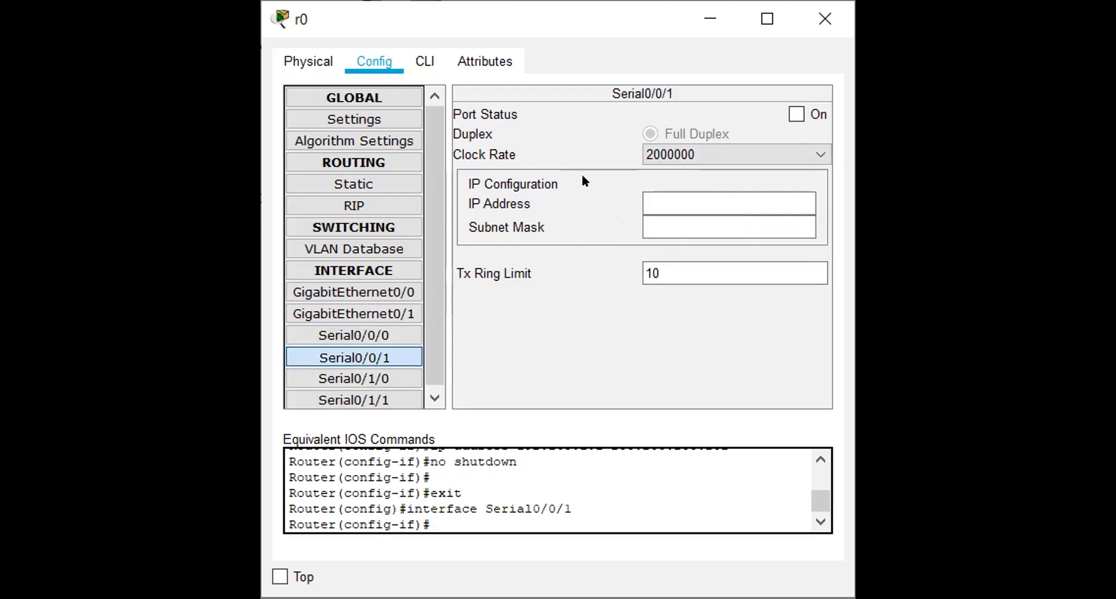
{"action": "left_click", "coordinate": [664, 201]}
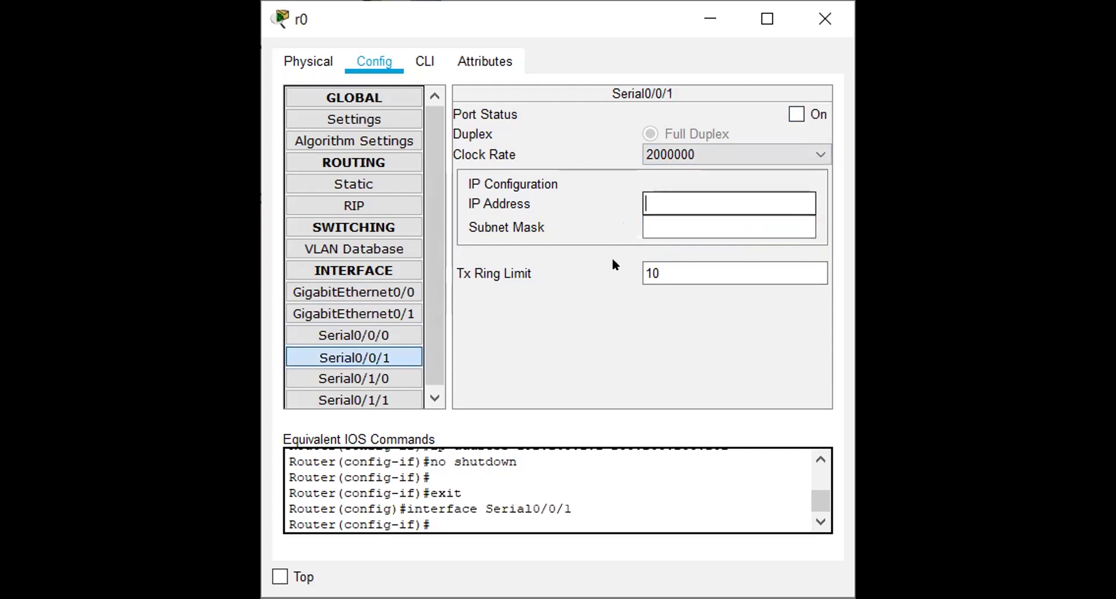
{"action": "type", "text": "192.168.1.17"}
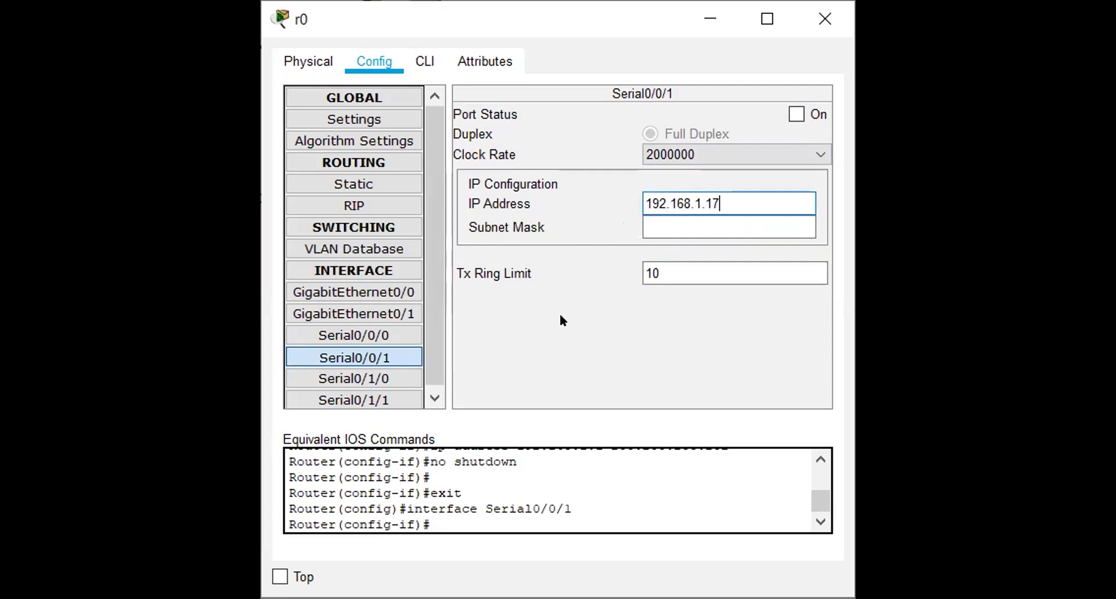
{"action": "key", "text": "Tab"}
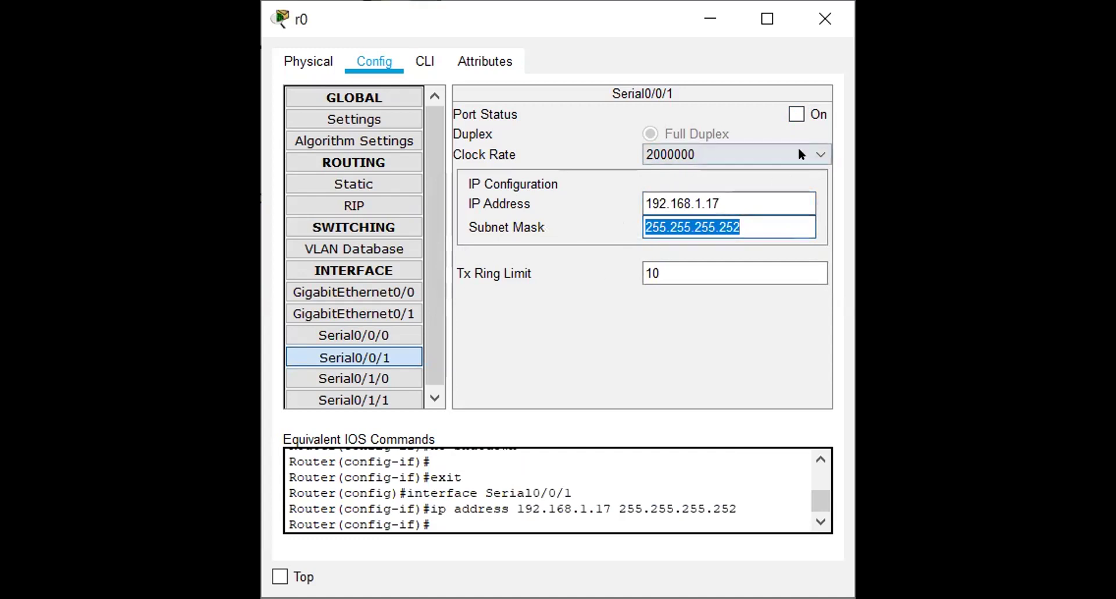
{"action": "left_click", "coordinate": [797, 115]}
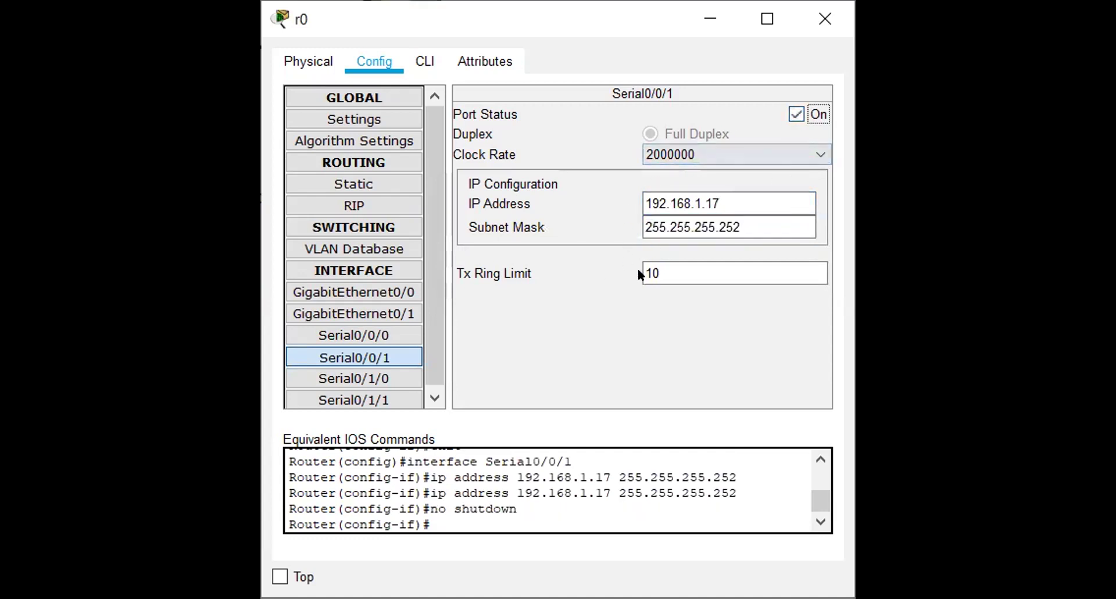
{"action": "left_click", "coordinate": [722, 200]}
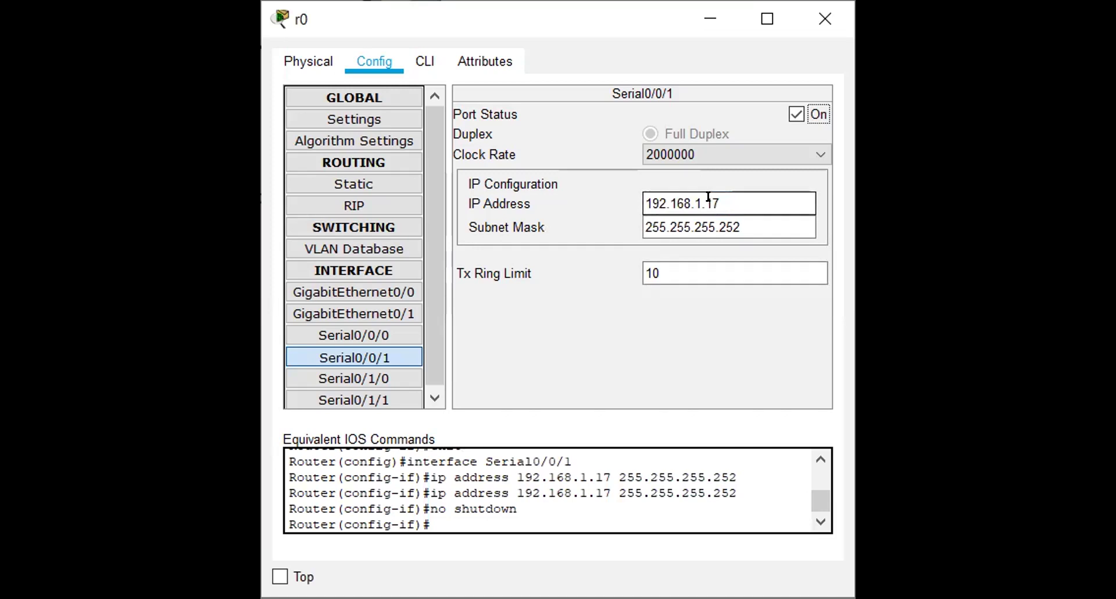
{"action": "key", "text": "alt+Tab"}
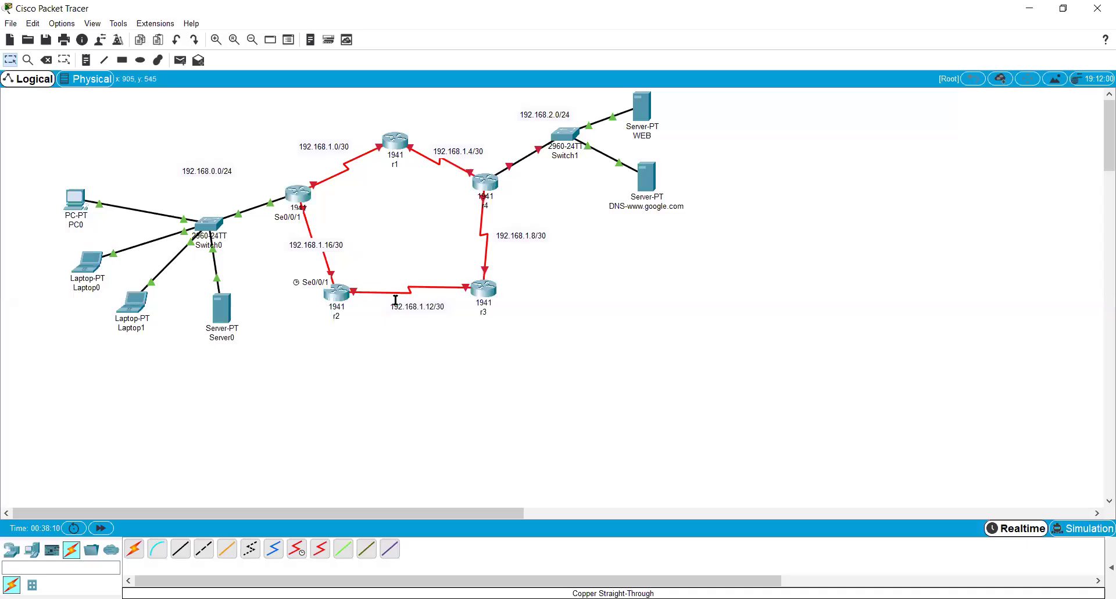
- Configure r1's Serial0/0/0 with IP address 192.168.1.2 and subnet mask 255.255.255.0, and turn the port on
{"action": "left_click_drag", "start_coordinate": [260, 156], "coordinate": [319, 204]}
{"action": "left_click", "coordinate": [395, 138]}
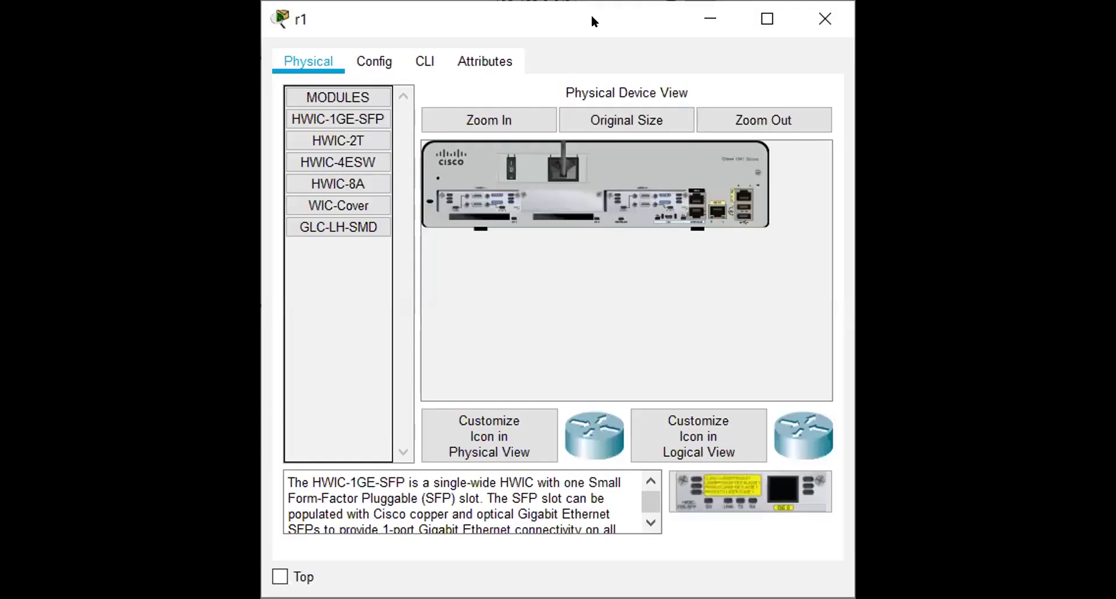
{"action": "left_click", "coordinate": [371, 54]}
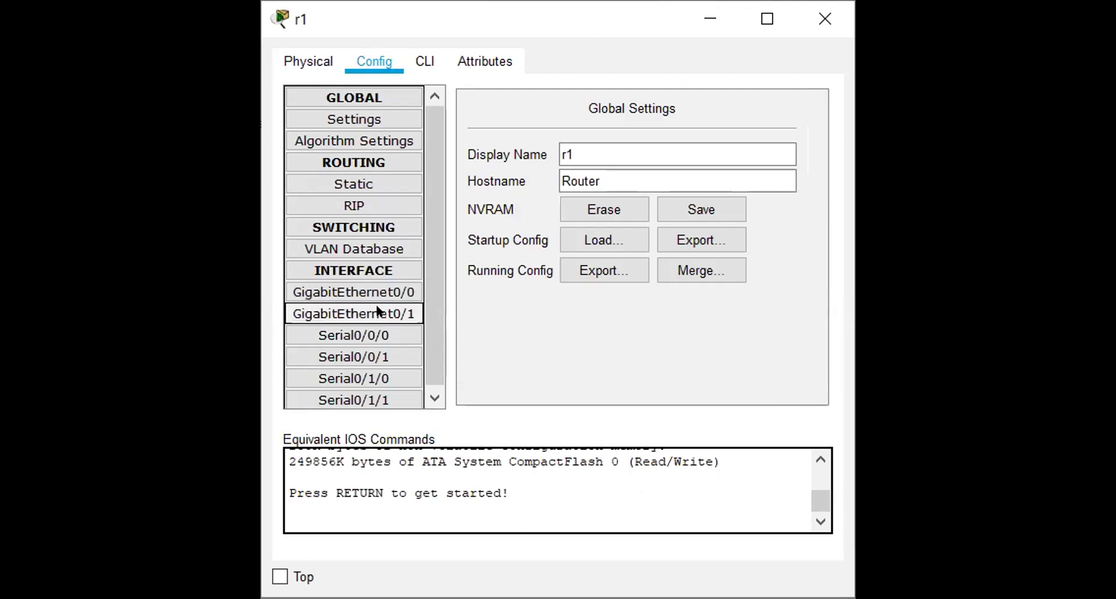
{"action": "left_click", "coordinate": [374, 337]}
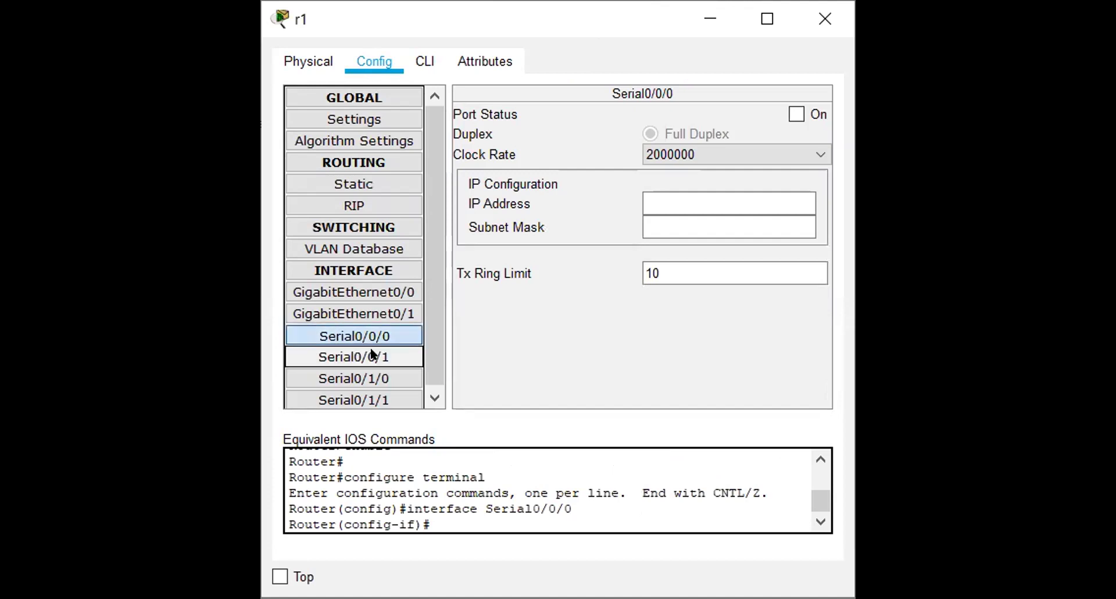
{"action": "left_click", "coordinate": [660, 196]}
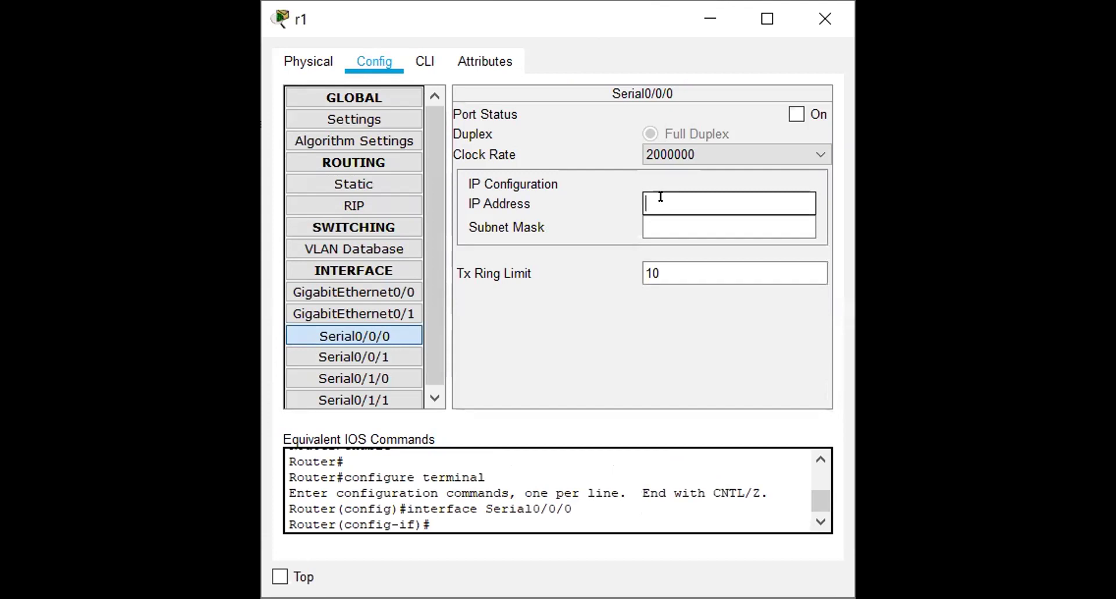
{"action": "type", "text": "192.168.1.1"}
{"action": "key", "text": "BackSpace"}
{"action": "type", "text": "2"}
{"action": "key", "text": "Tab"}
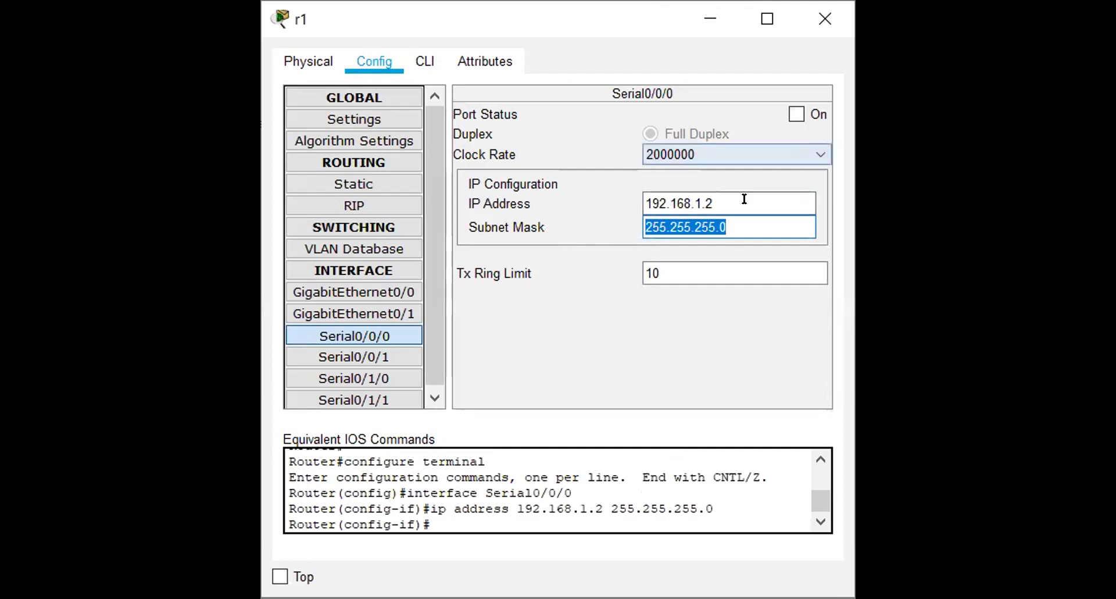
{"action": "left_click", "coordinate": [736, 216]}
{"action": "left_click", "coordinate": [796, 115]}
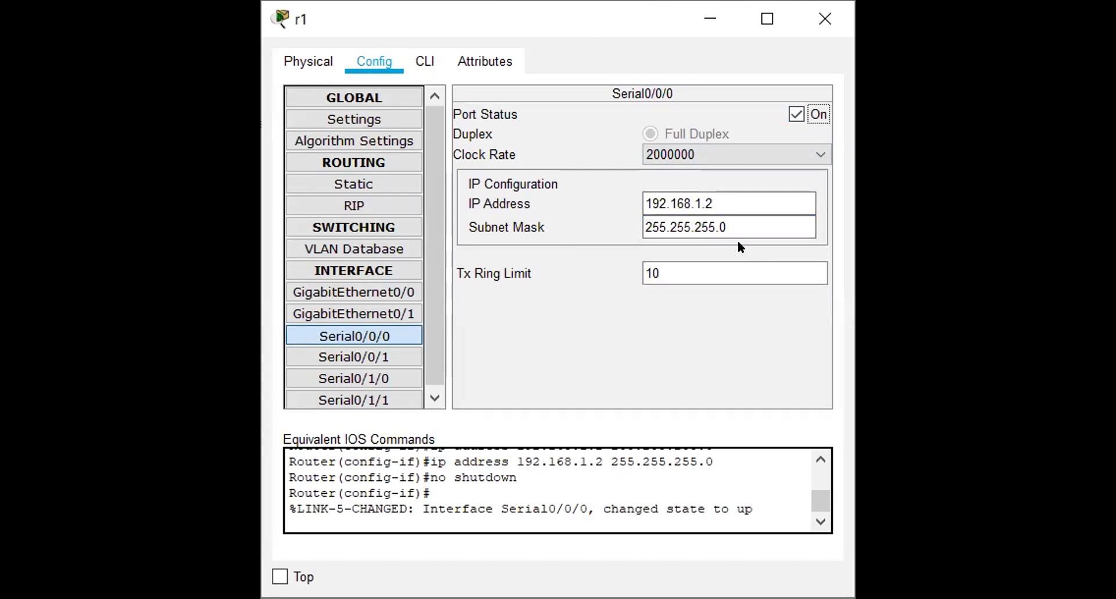
{"action": "left_click", "coordinate": [388, 350]}
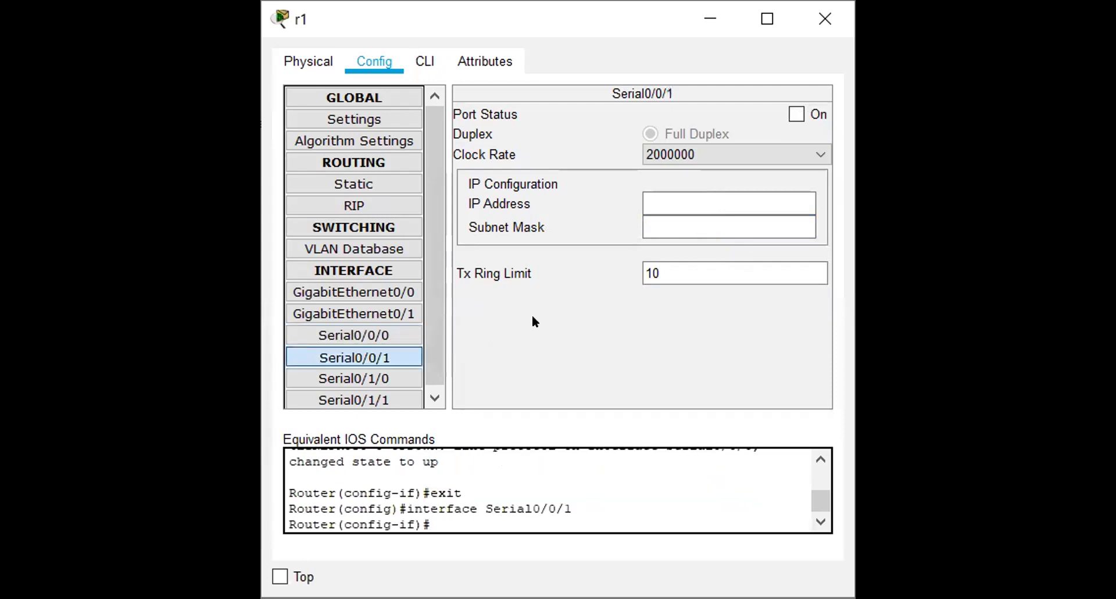
{"action": "left_click", "coordinate": [661, 199]}
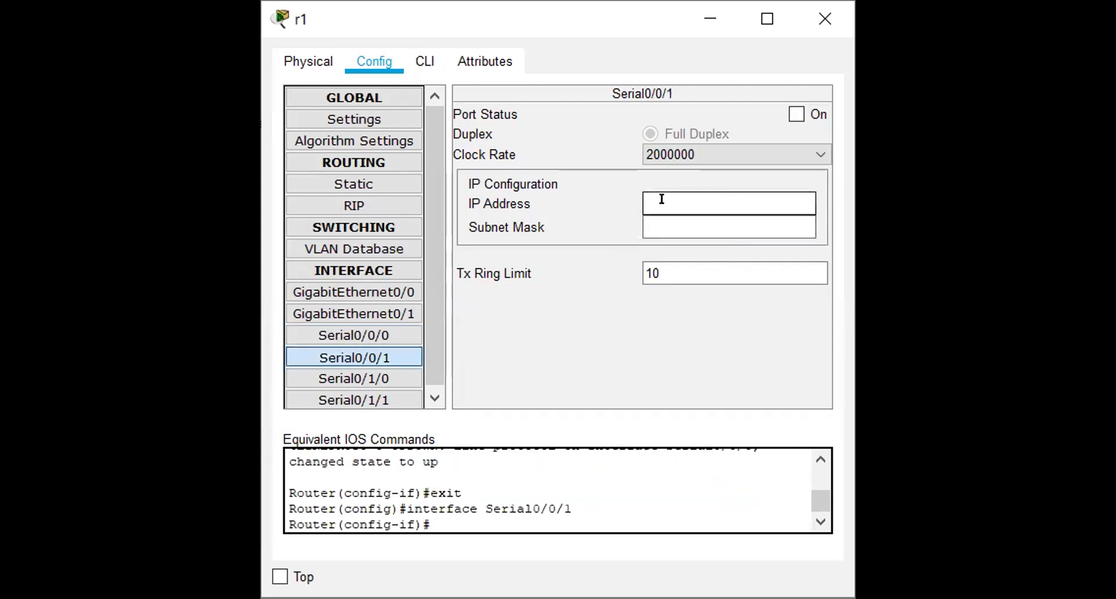
{"action": "type", "text": "192.168.13"}
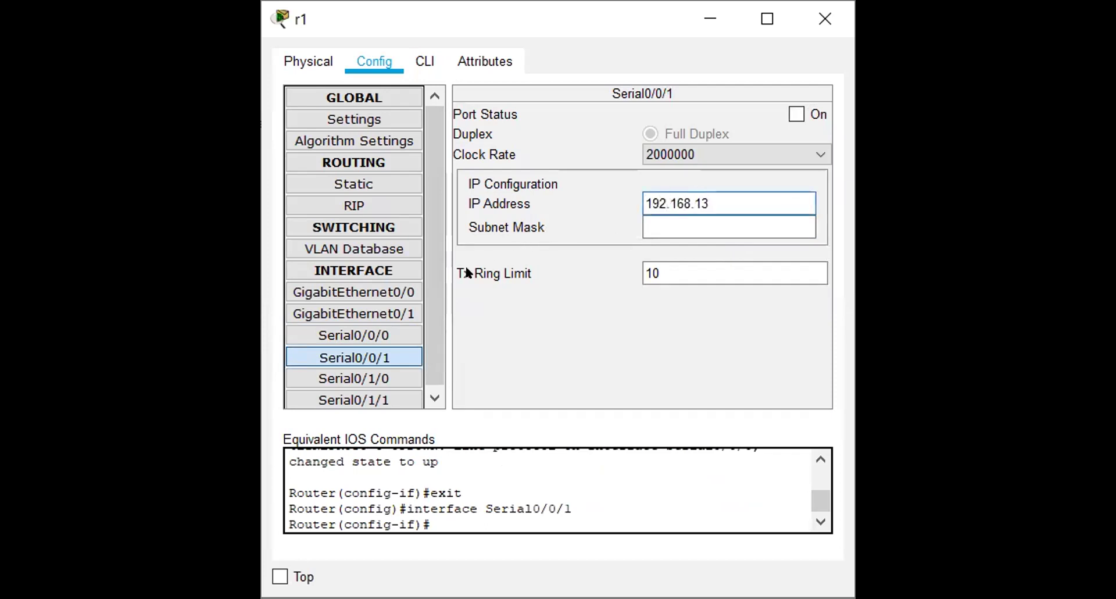
{"action": "key", "text": "BackSpace"}
{"action": "type", "text": ".5"}
{"action": "key", "text": "Return"}
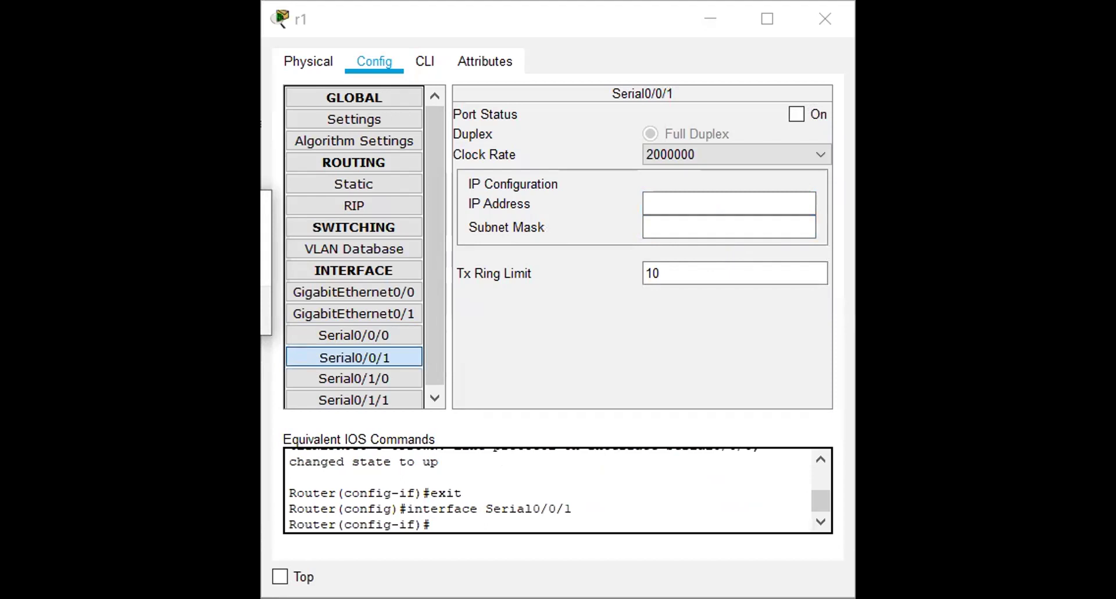
{"action": "left_click", "coordinate": [660, 195]}
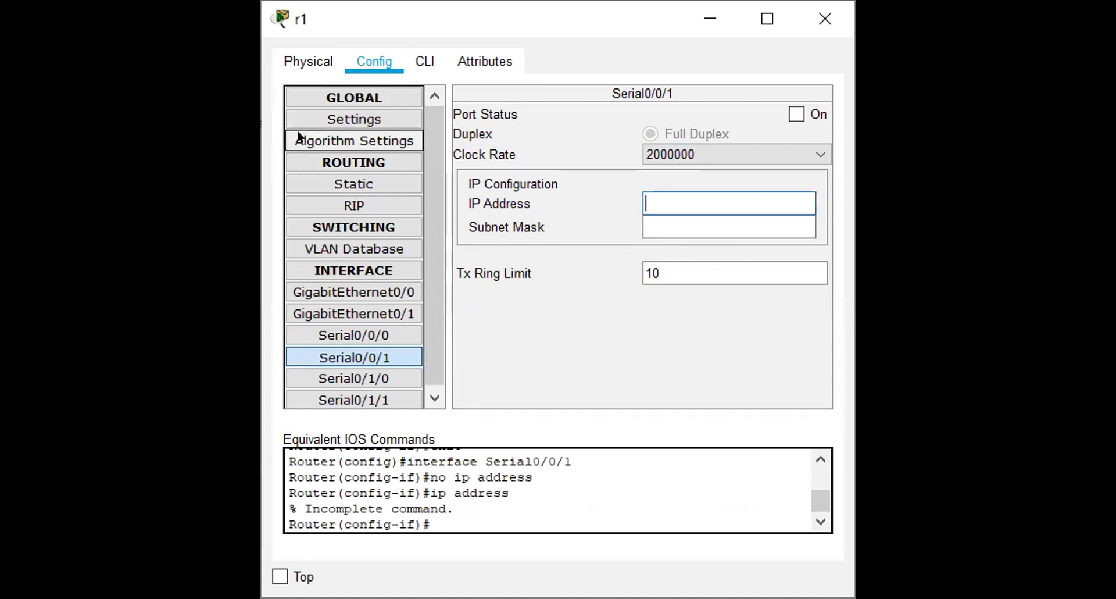
- Correct the subnet mask of r1's Serial0/0/0 to 255.255.255.252 and switch the port off and on again
{"action": "left_click", "coordinate": [392, 333]}
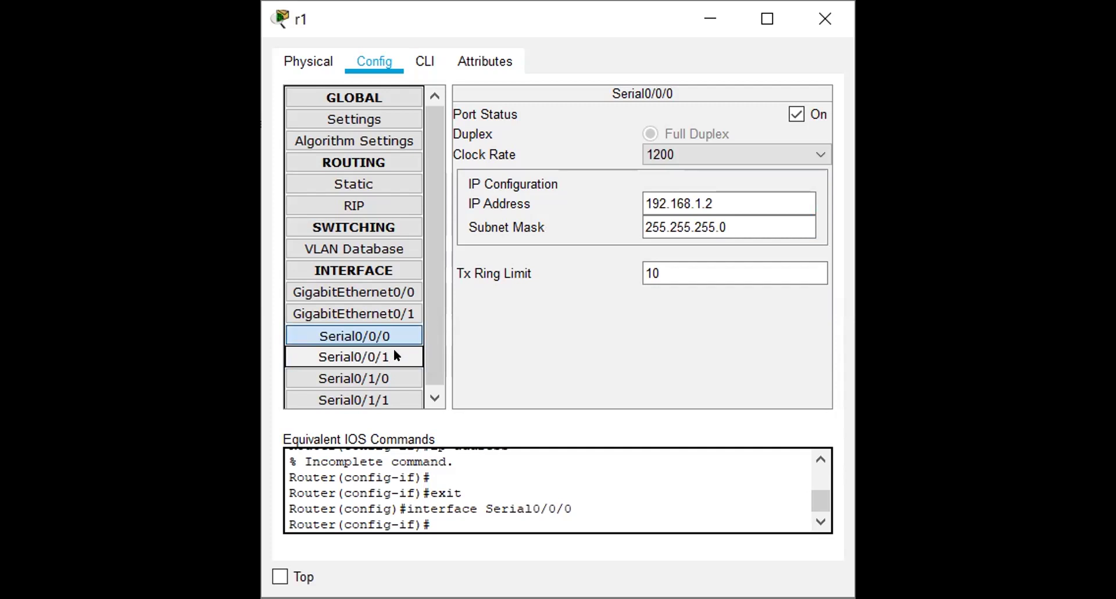
{"action": "left_click", "coordinate": [728, 219]}
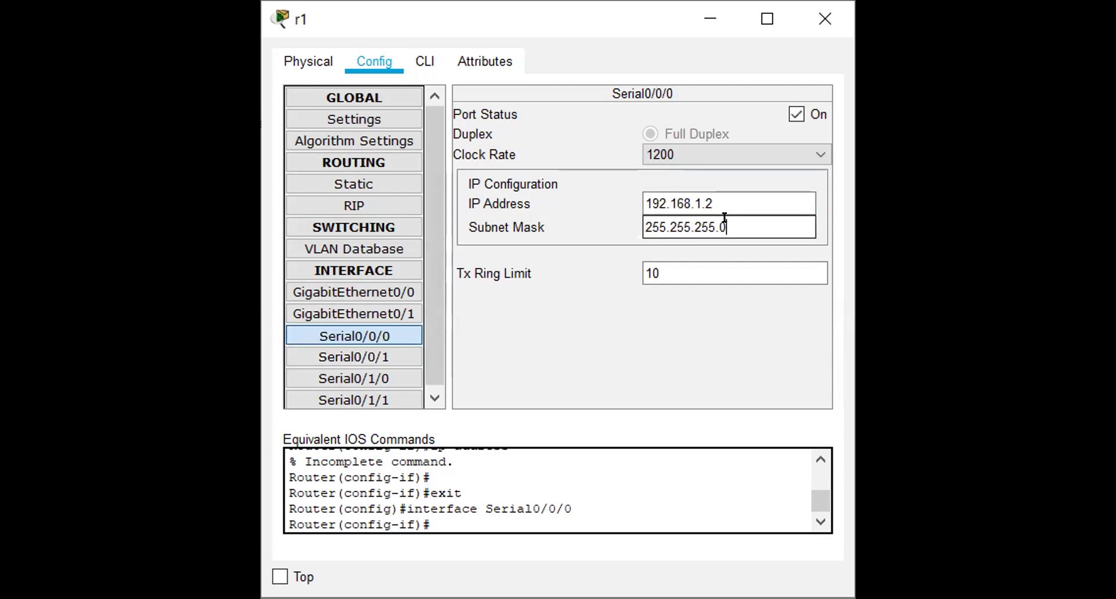
{"action": "key", "text": "BackSpace"}
{"action": "type", "text": "252"}
{"action": "left_click", "coordinate": [795, 114]}
{"action": "left_click", "coordinate": [794, 114]}
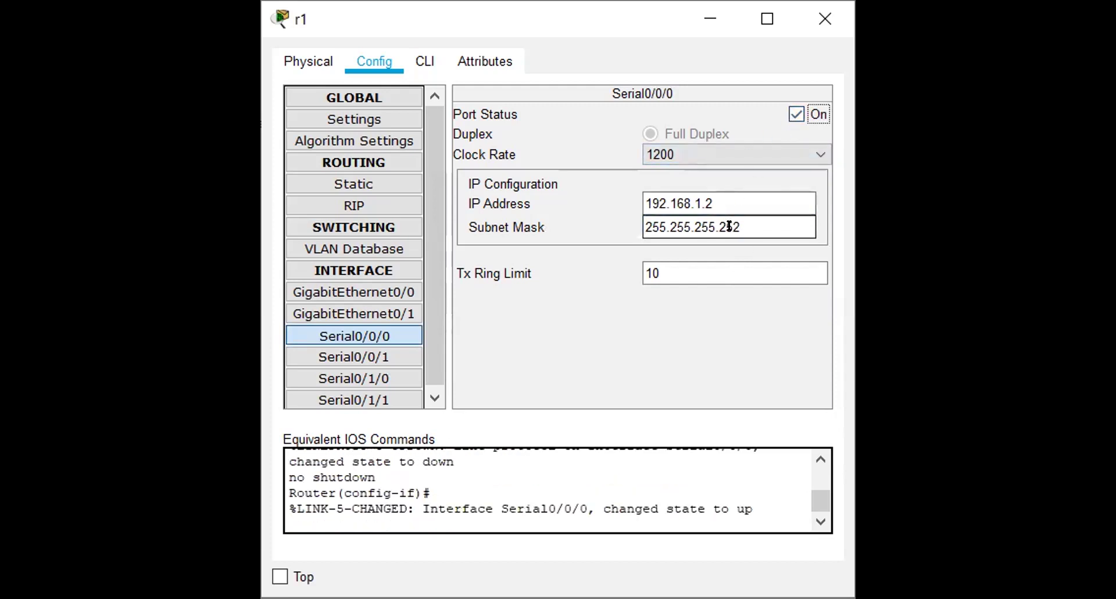
- Configure r1's Serial0/0/1 with IP address 192.168.1.5 and subnet mask 255.255.255.252, and turn the port on
{"action": "left_click", "coordinate": [387, 356]}
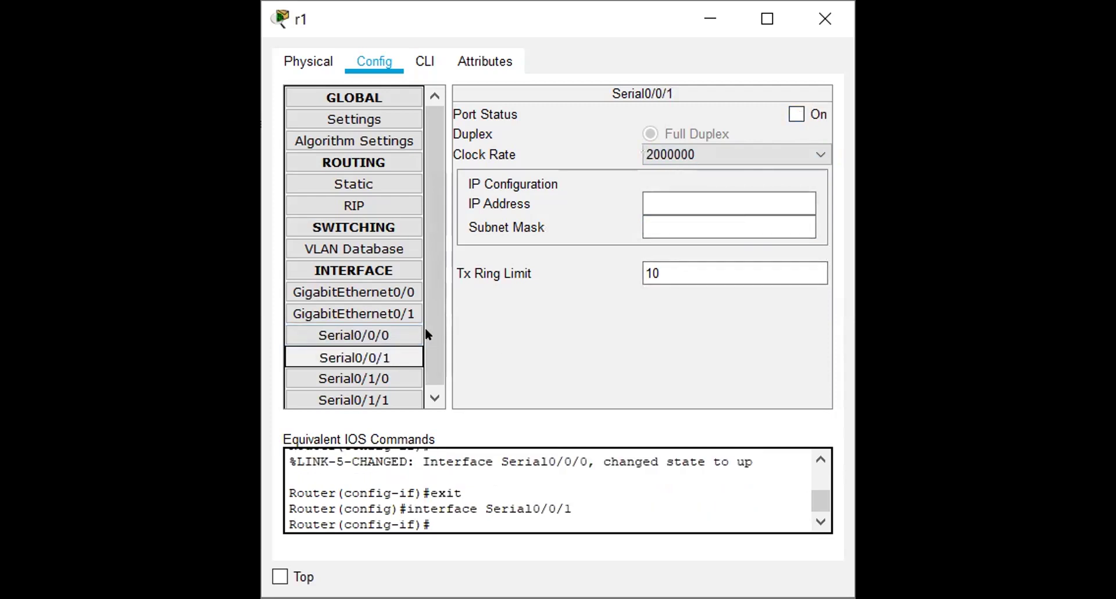
{"action": "left_click", "coordinate": [659, 204]}
{"action": "type", "text": "192.168.1.5"}
{"action": "key", "text": "Tab"}
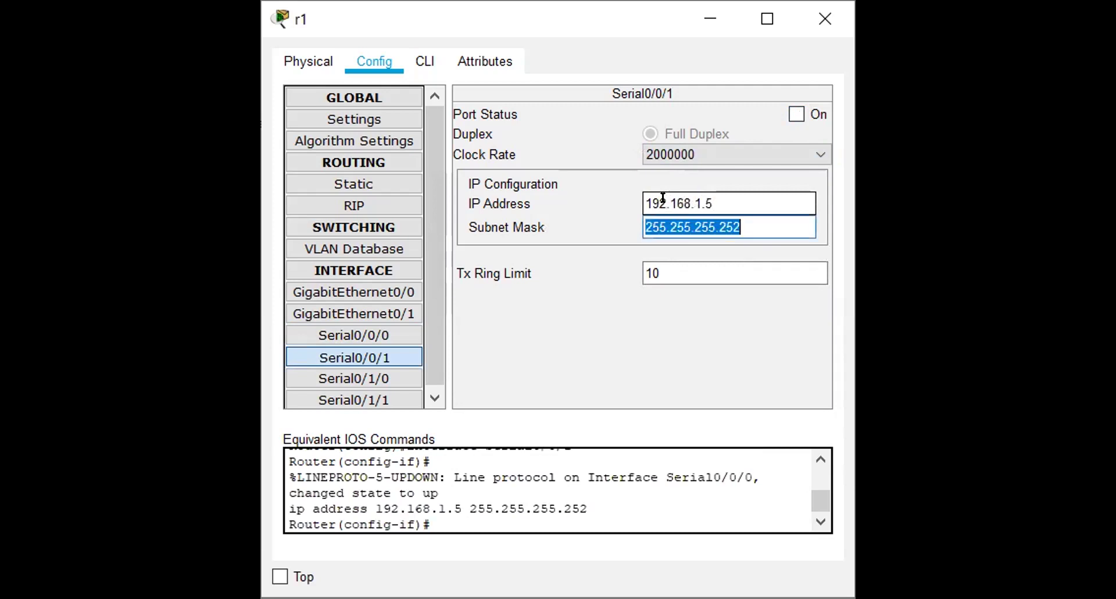
{"action": "left_click", "coordinate": [796, 115]}
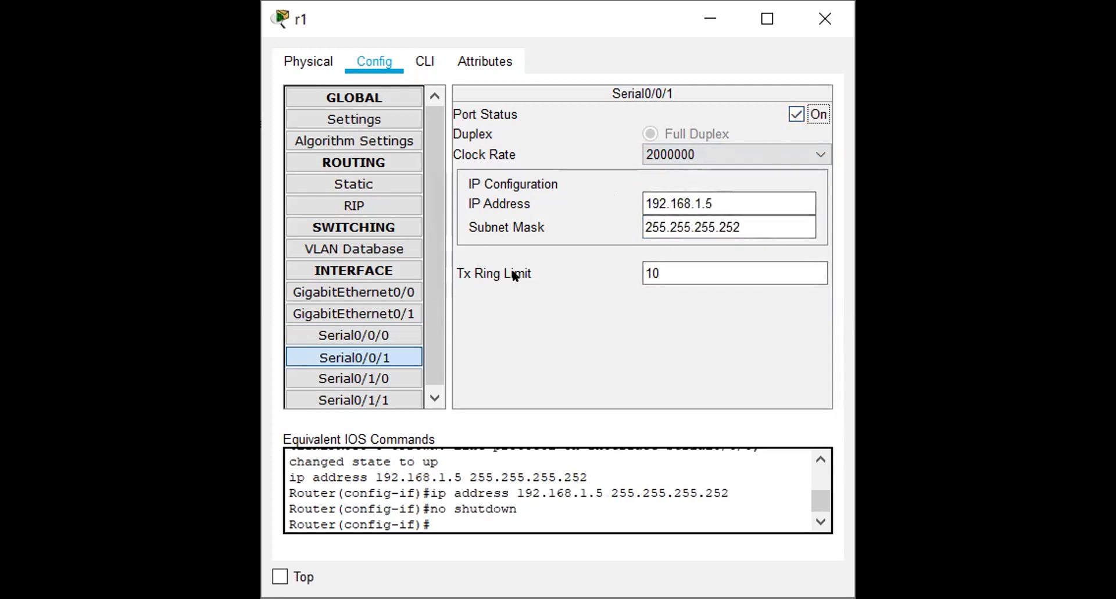
{"action": "left_click", "coordinate": [326, 1]}
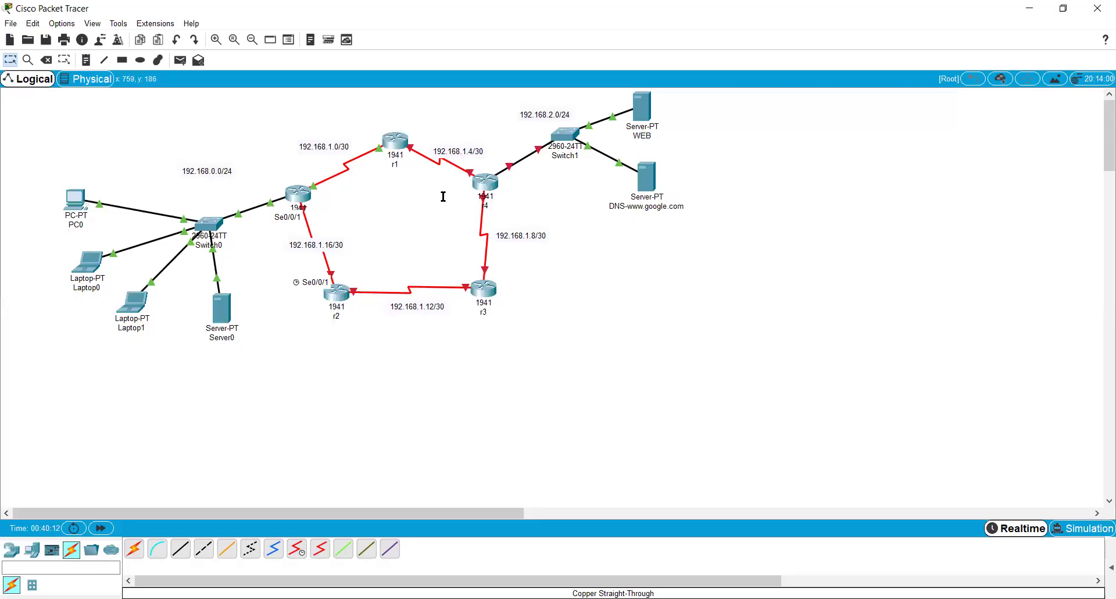
{"action": "left_click_drag", "start_coordinate": [367, 114], "coordinate": [407, 155]}
{"action": "left_click", "coordinate": [538, 220]}
- Configure r4's GigabitEthernet0/0 with IP address 192.168.2.1 and subnet mask 255.255.255.0, and turn the port on
{"action": "left_click", "coordinate": [485, 180]}
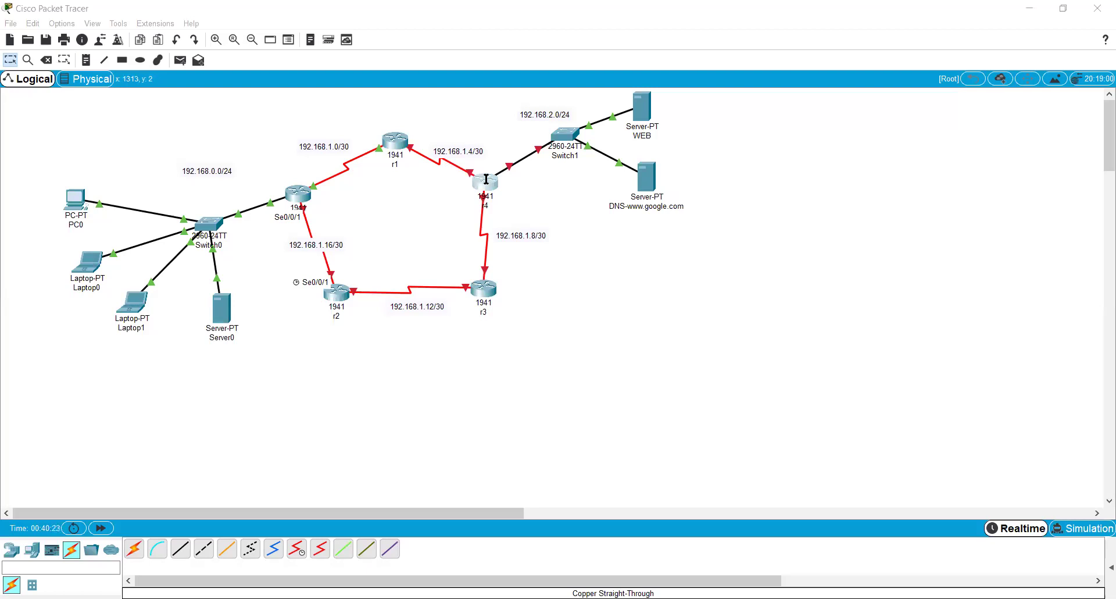
{"action": "left_click", "coordinate": [486, 179]}
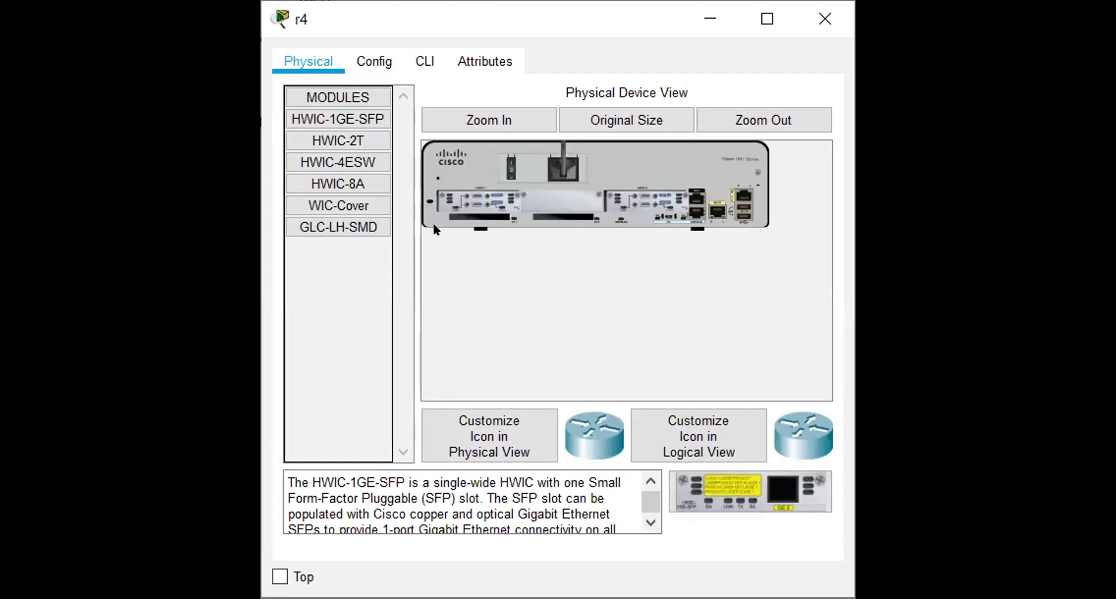
{"action": "left_click", "coordinate": [372, 52]}
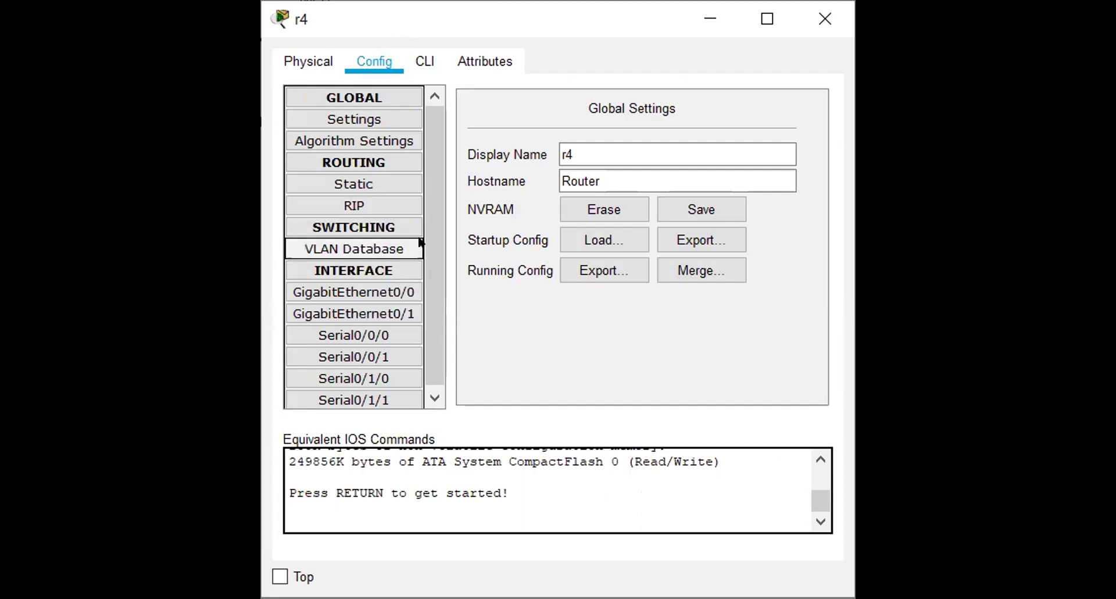
{"action": "left_click", "coordinate": [376, 291]}
{"action": "left_click", "coordinate": [659, 221]}
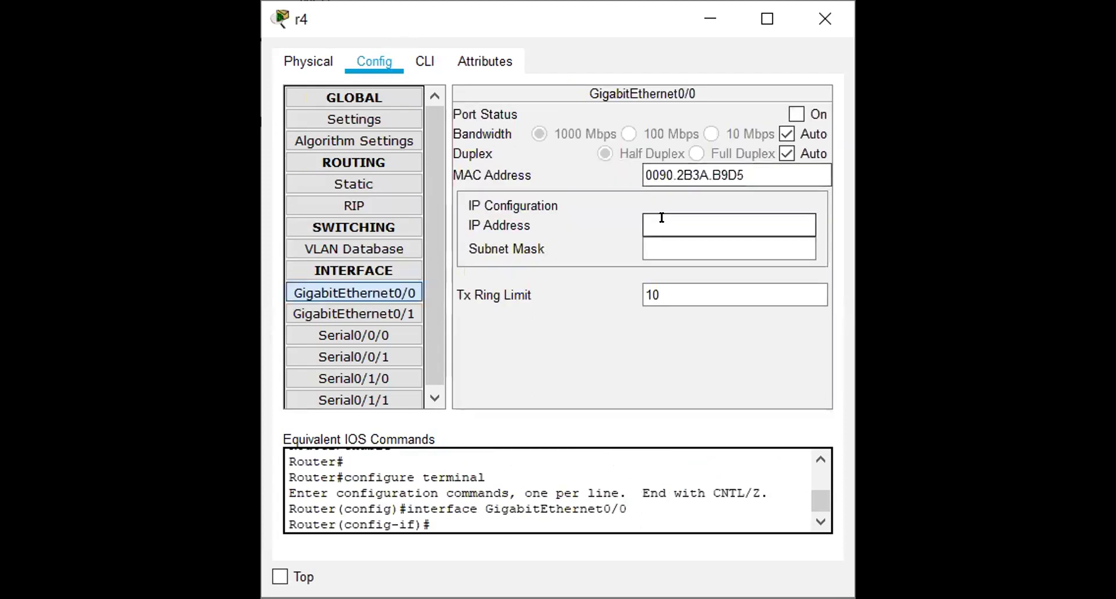
{"action": "type", "text": "192"}
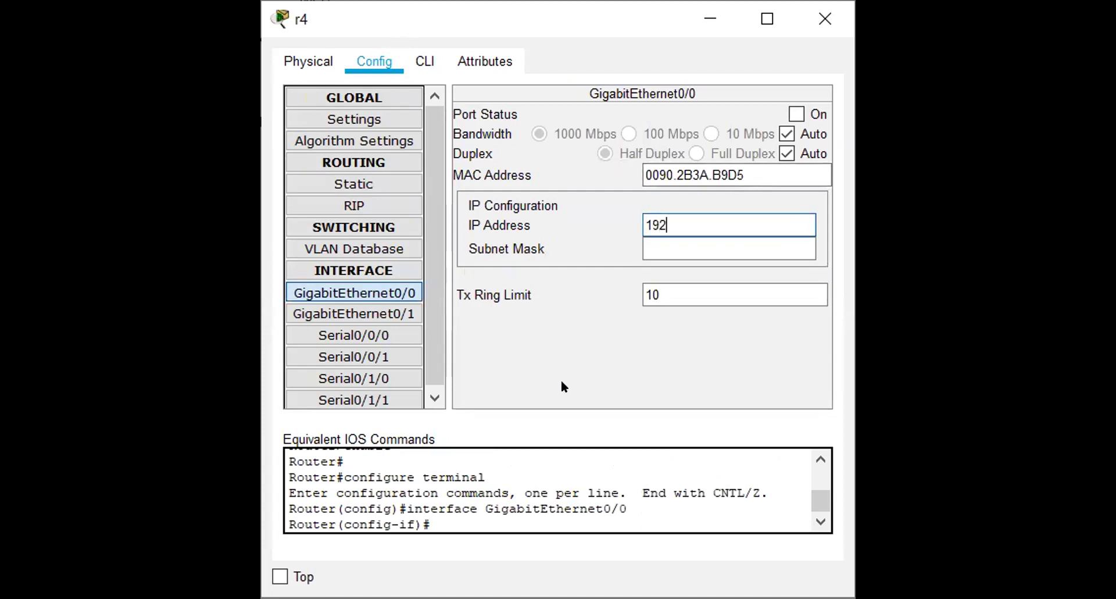
{"action": "type", "text": ".168.2.1"}
{"action": "key", "text": "Tab"}
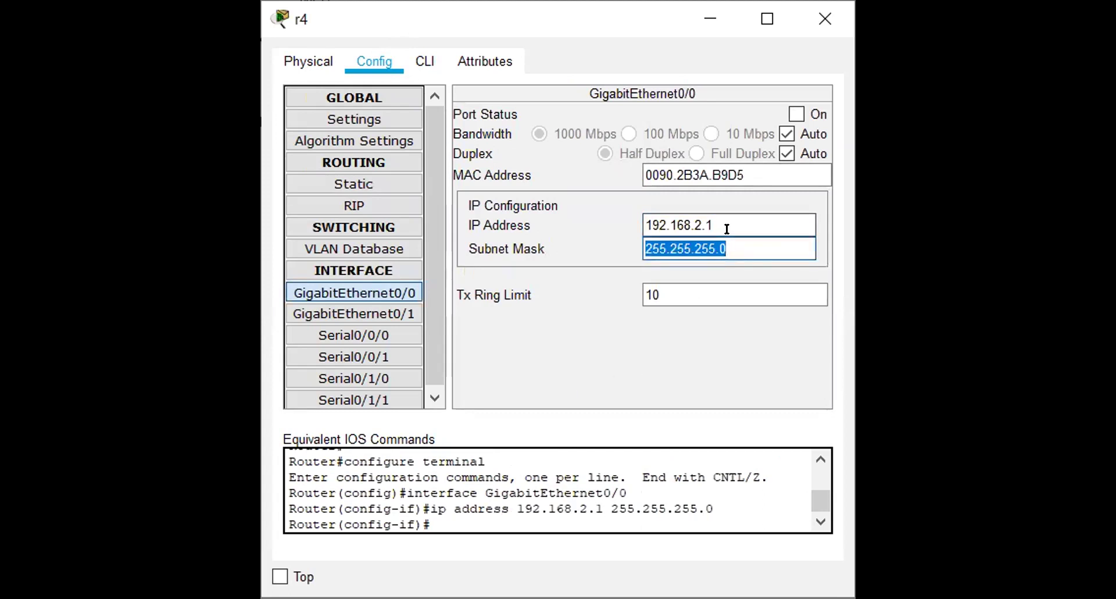
{"action": "left_click", "coordinate": [796, 114]}
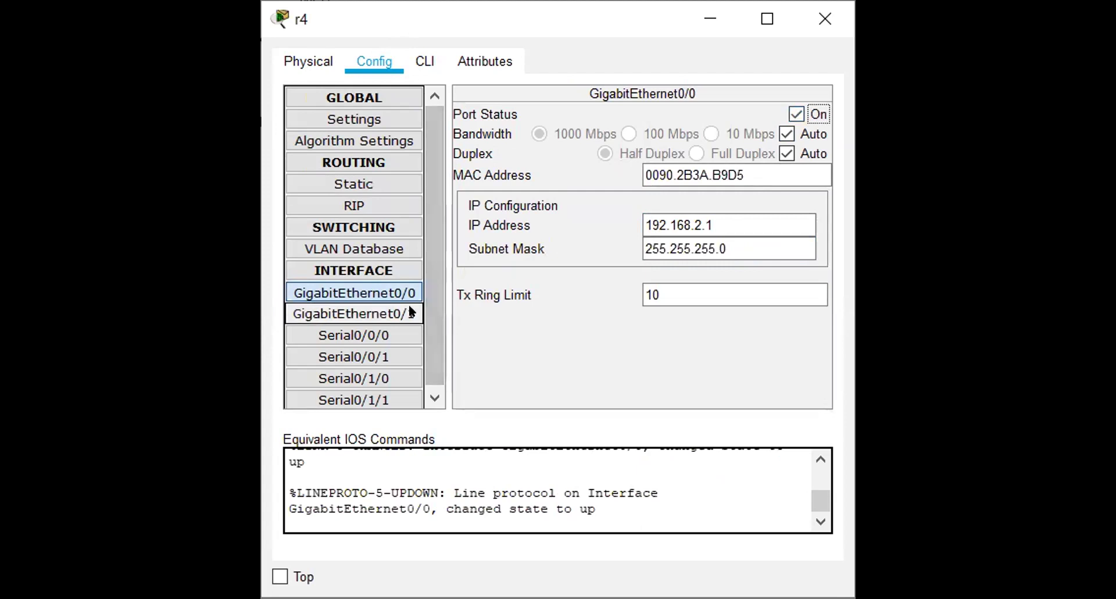
- Configure r4's Serial0/0/0 with IP address 192.168.1.6 and subnet mask 255.255.255.252, and turn the port on
{"action": "left_click", "coordinate": [344, 333]}
{"action": "left_click", "coordinate": [649, 197]}
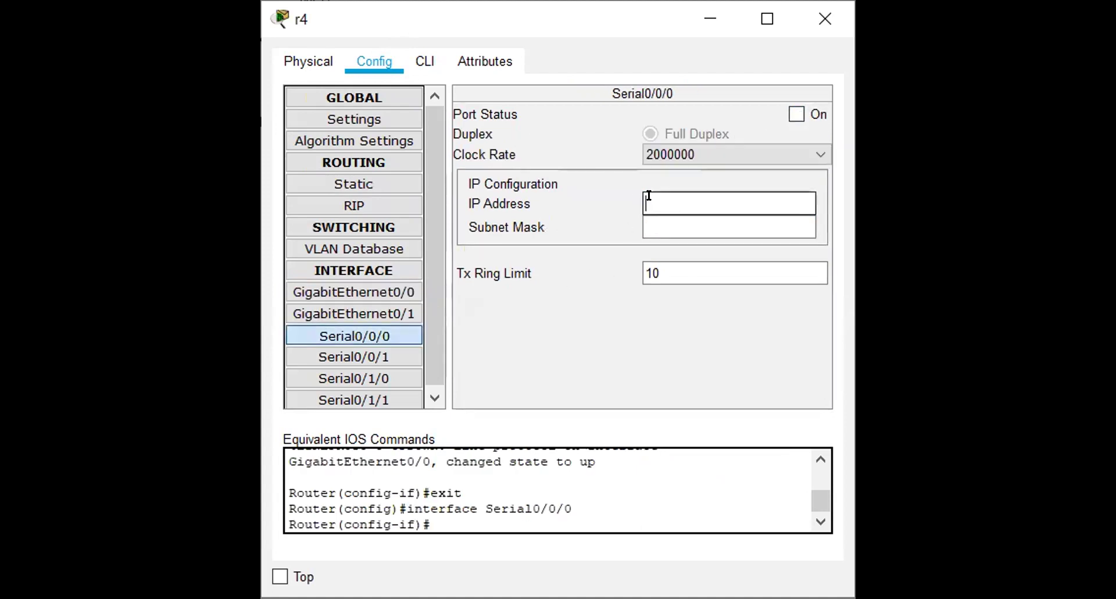
{"action": "type", "text": "192.168."}
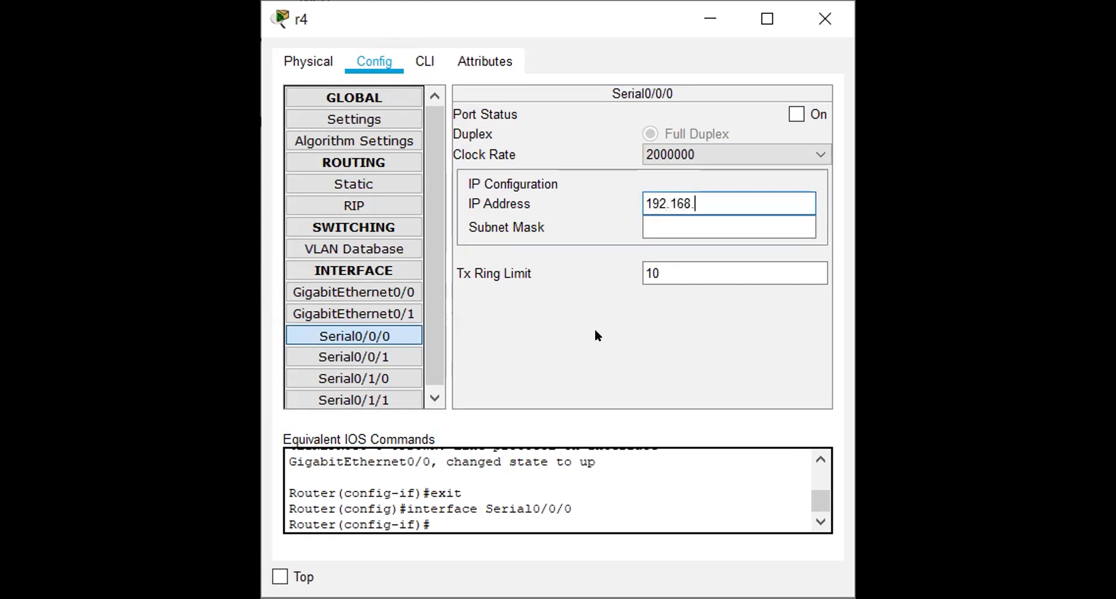
{"action": "type", "text": "1.6"}
{"action": "key", "text": "Tab"}
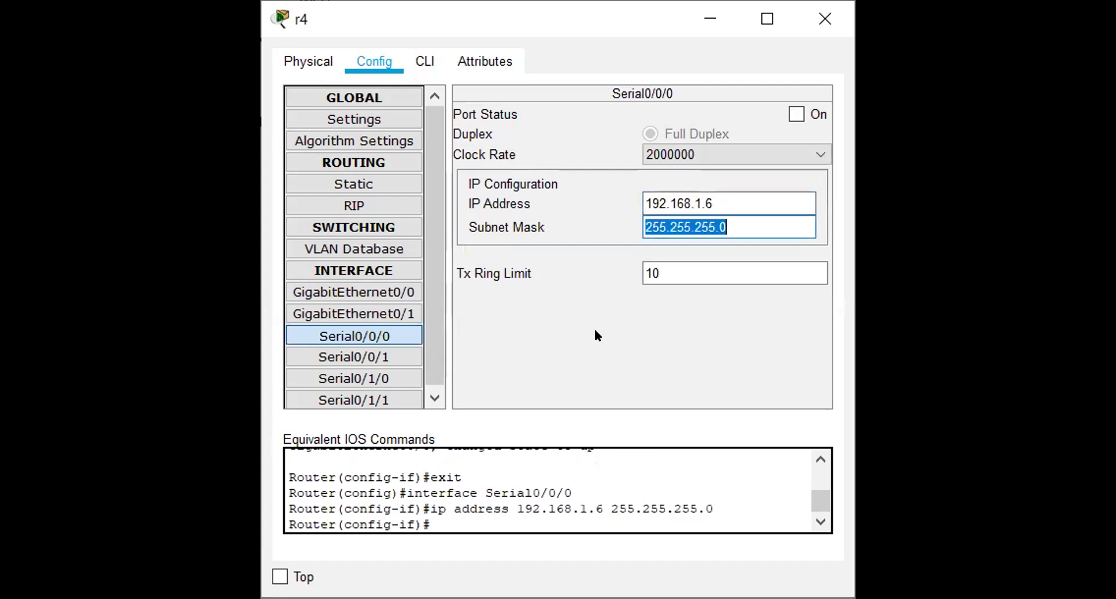
{"action": "left_click", "coordinate": [754, 219]}
{"action": "key", "text": "BackSpace"}
{"action": "type", "text": "252"}
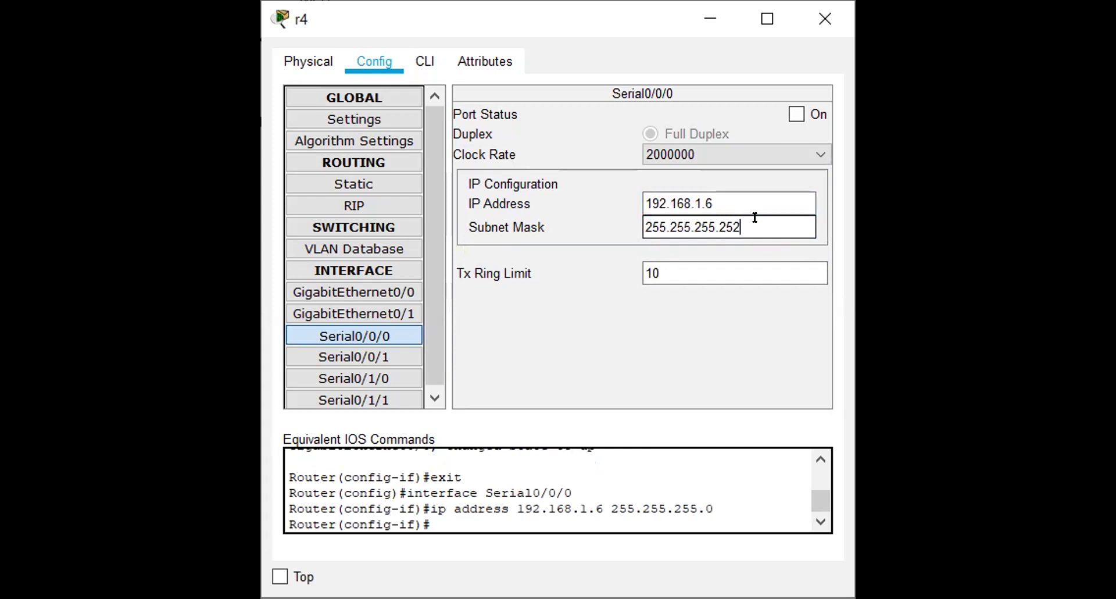
{"action": "left_click", "coordinate": [796, 114]}
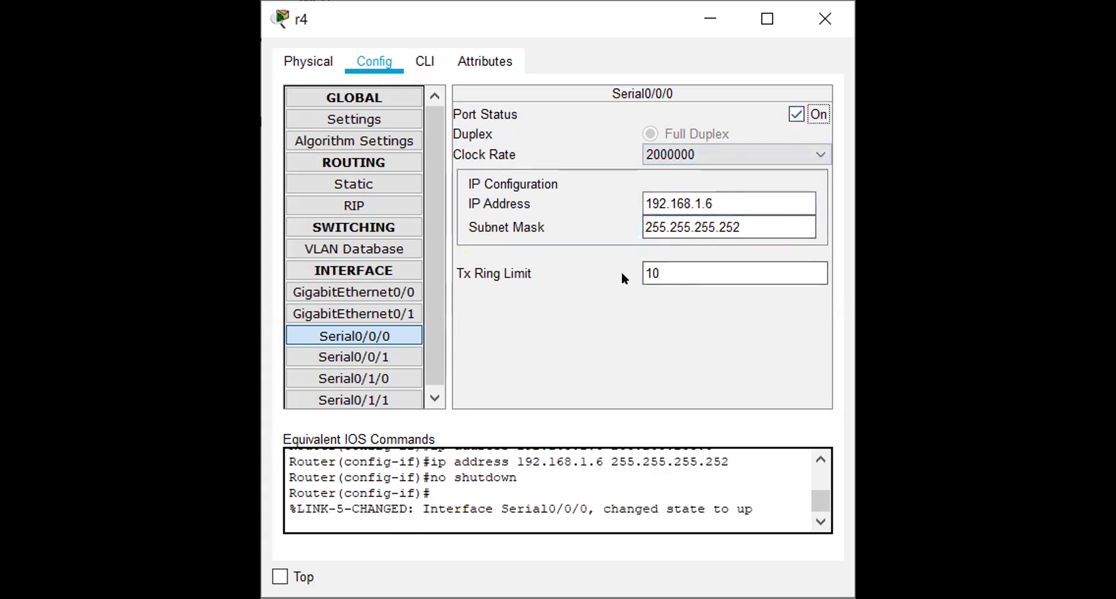
- Configure r4's Serial0/0/1 with IP address 192.168.1.9 and subnet mask 255.255.255.252, and turn the port on
{"action": "left_click", "coordinate": [356, 357]}
{"action": "left_click", "coordinate": [677, 199]}
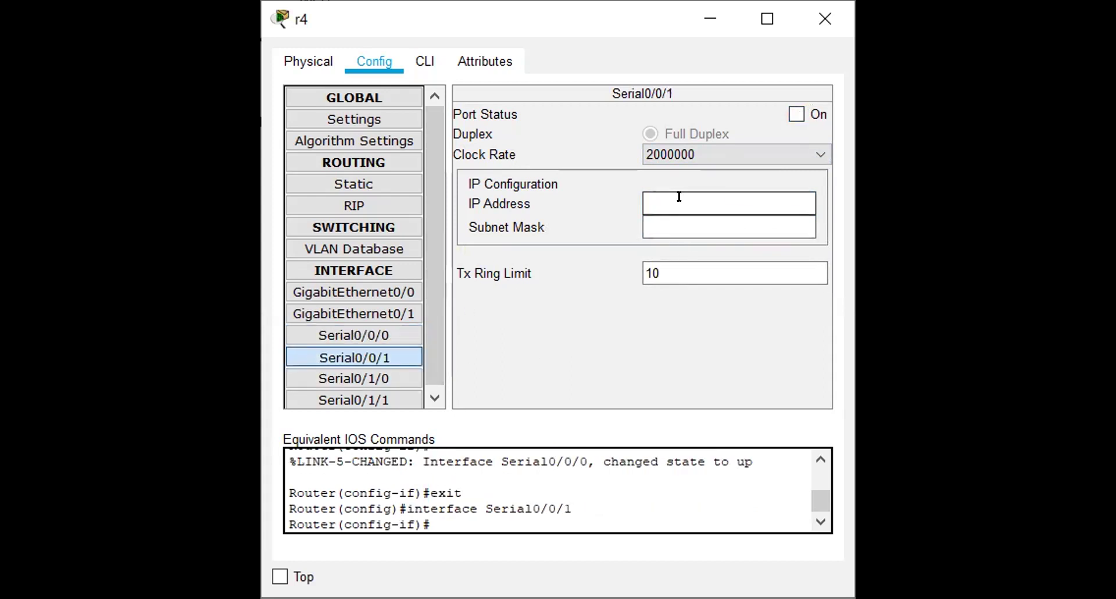
{"action": "type", "text": "192"}
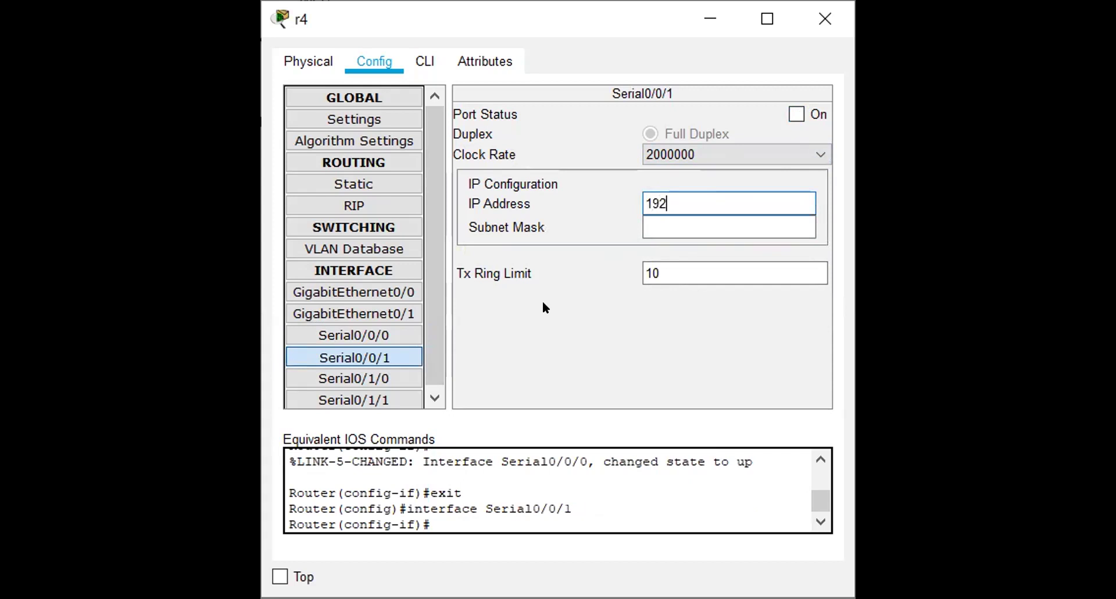
{"action": "type", "text": ".168.1."}
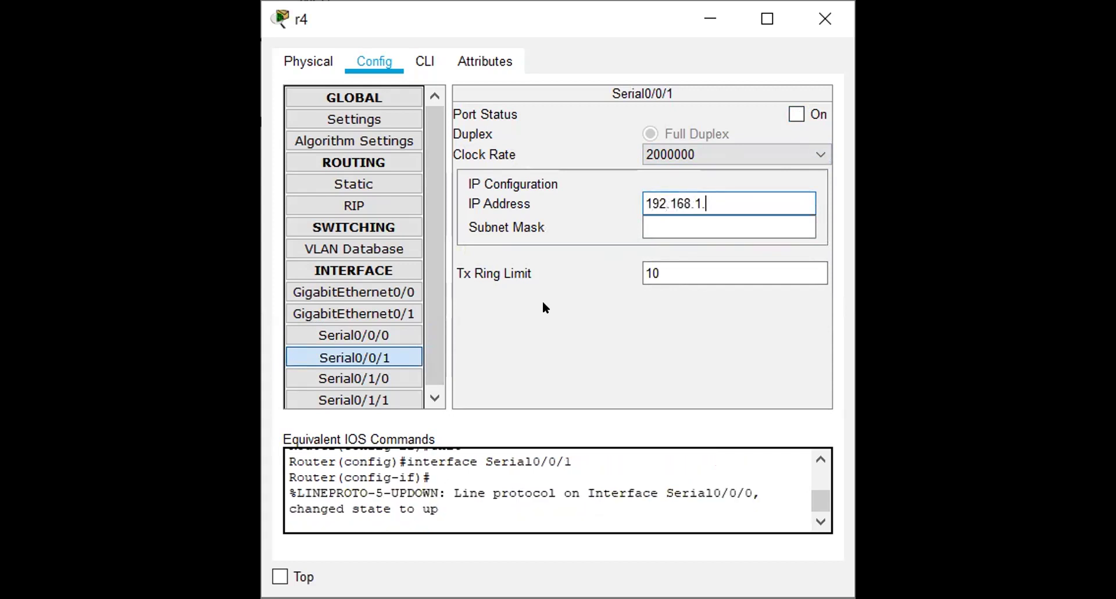
{"action": "type", "text": "9"}
{"action": "key", "text": "Tab"}
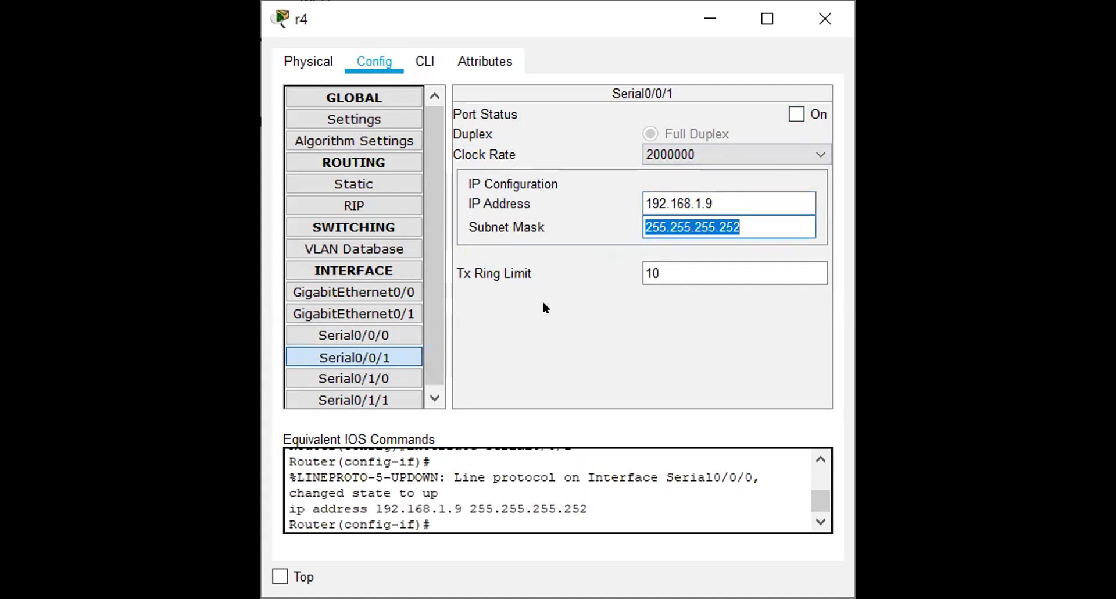
{"action": "left_click", "coordinate": [796, 115]}
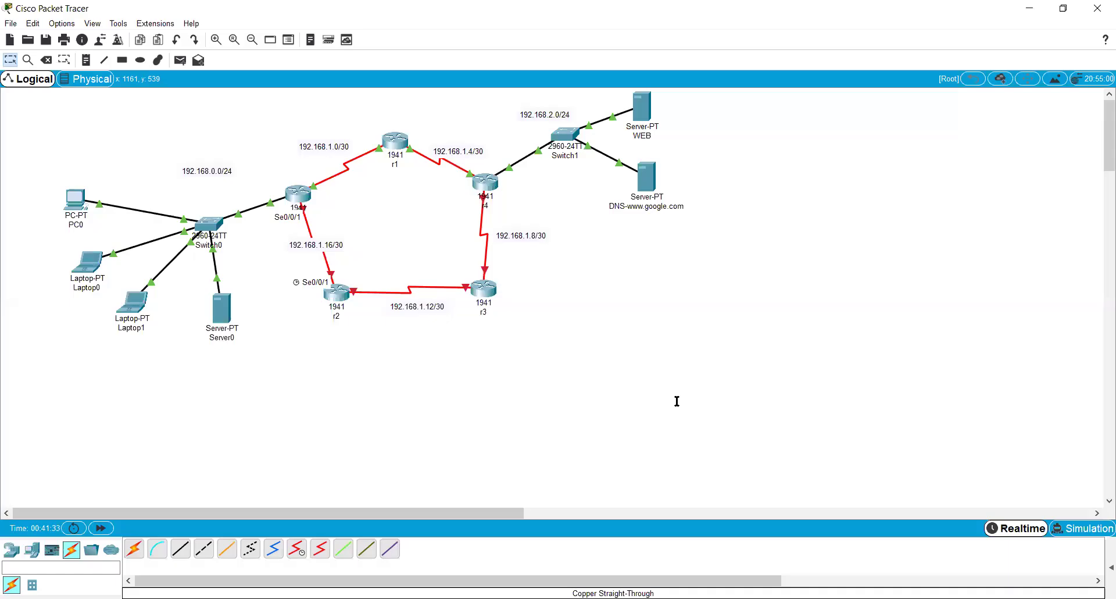
- Configure r3's Serial0/0/0 with IP address 192.168.1.10 and subnet mask 255.255.255.252, and turn the port on
{"action": "left_click", "coordinate": [484, 288]}
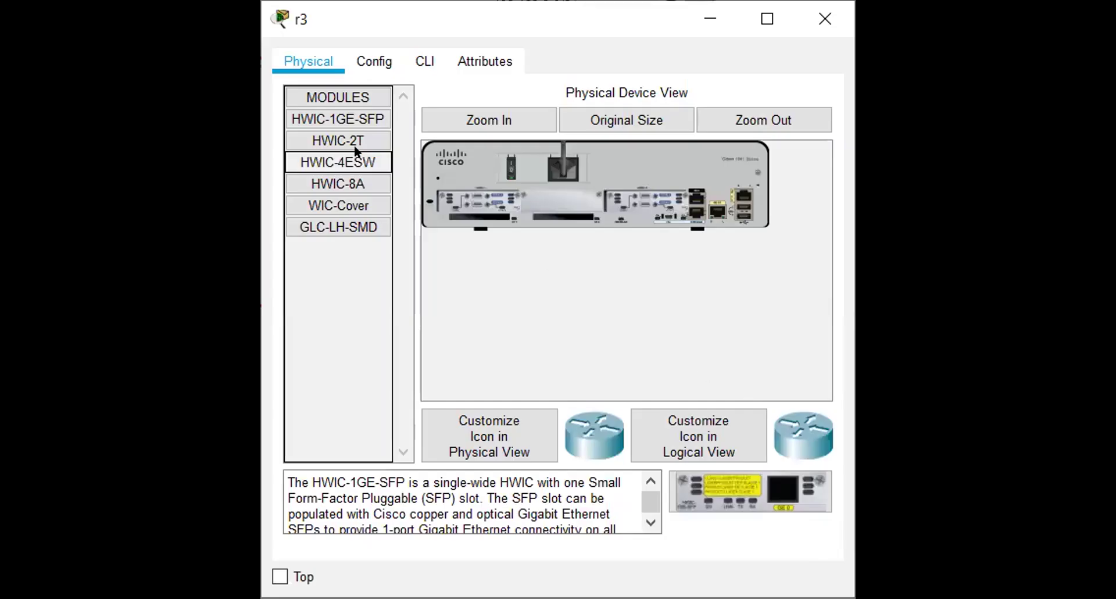
{"action": "left_click", "coordinate": [361, 57]}
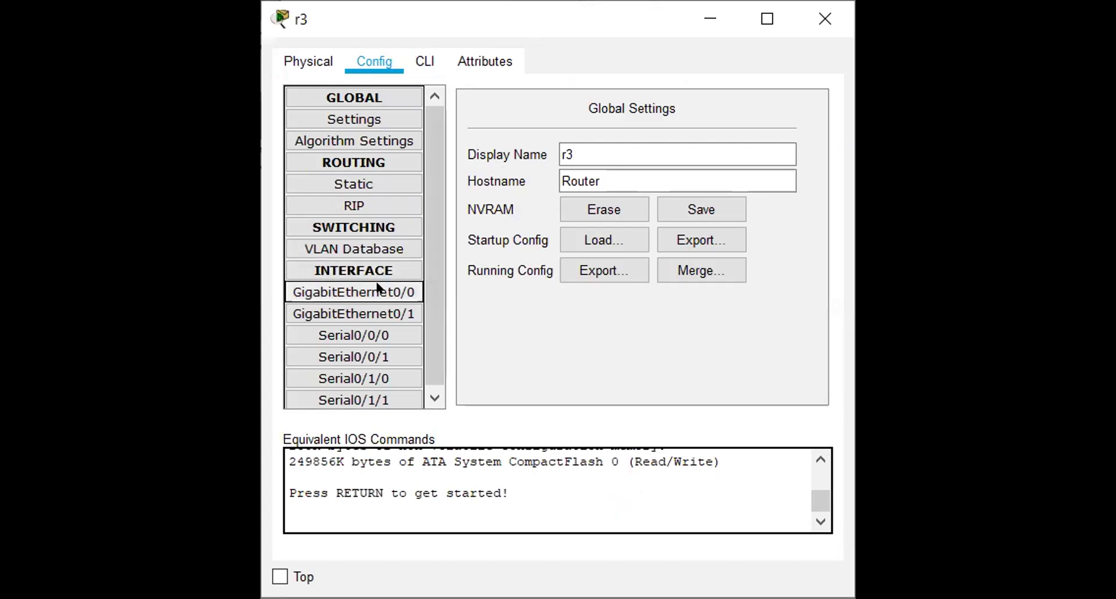
{"action": "left_click", "coordinate": [379, 335]}
{"action": "left_click", "coordinate": [648, 197]}
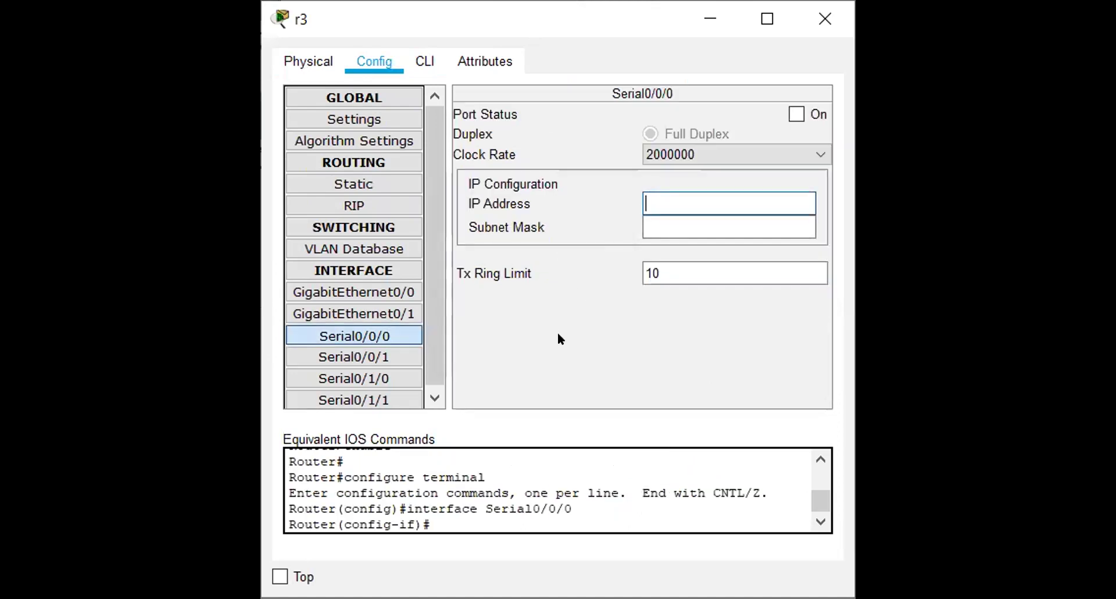
{"action": "type", "text": "192.168.1.10"}
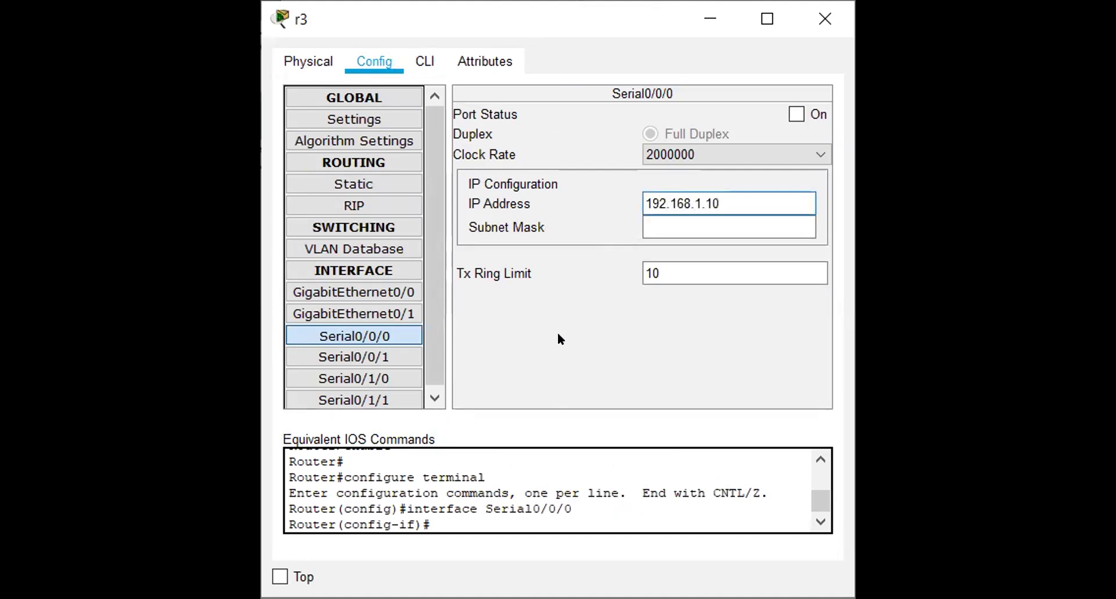
{"action": "key", "text": "Tab"}
{"action": "key", "text": "End"}
{"action": "key", "text": "BackSpace"}
{"action": "type", "text": "252"}
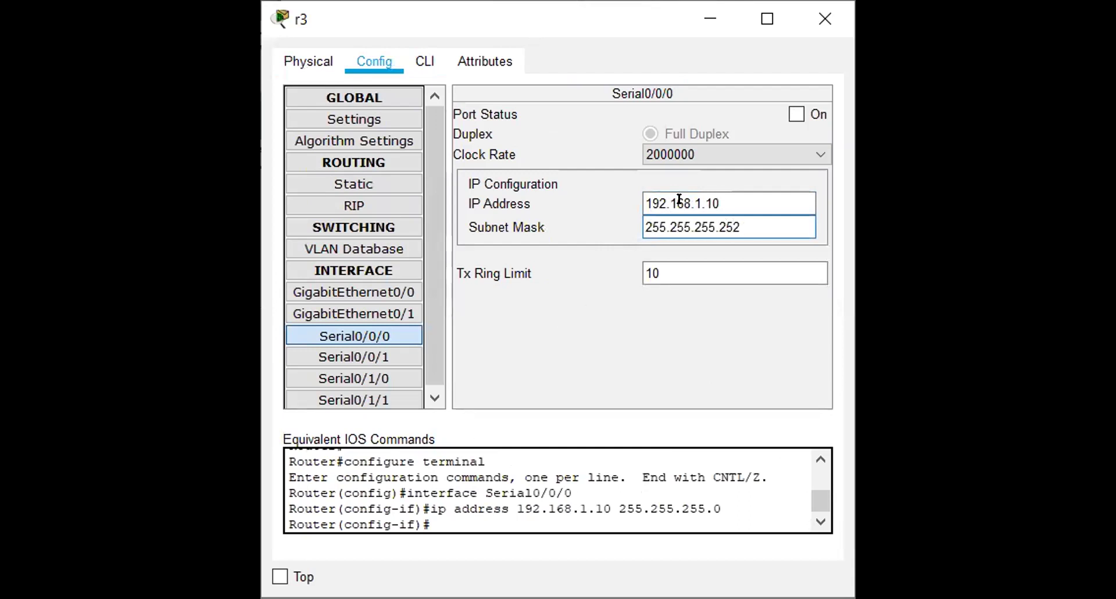
{"action": "left_click", "coordinate": [797, 115]}
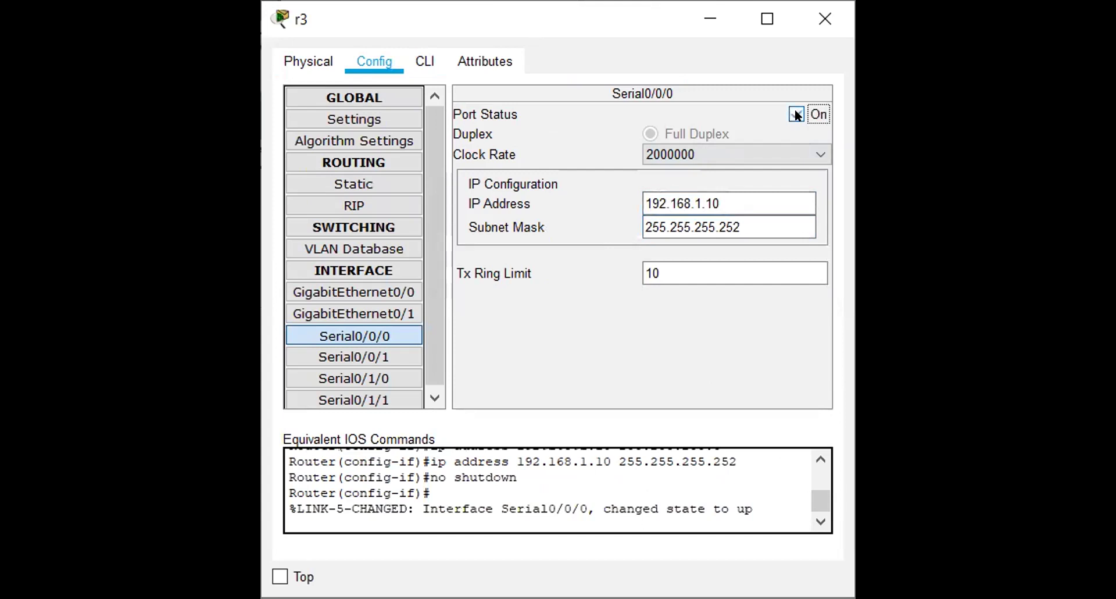
- Configure r3's Serial0/0/1 with IP address 192.168.1.13 and subnet mask 255.255.255.252, and turn the port on
{"action": "left_click", "coordinate": [375, 355]}
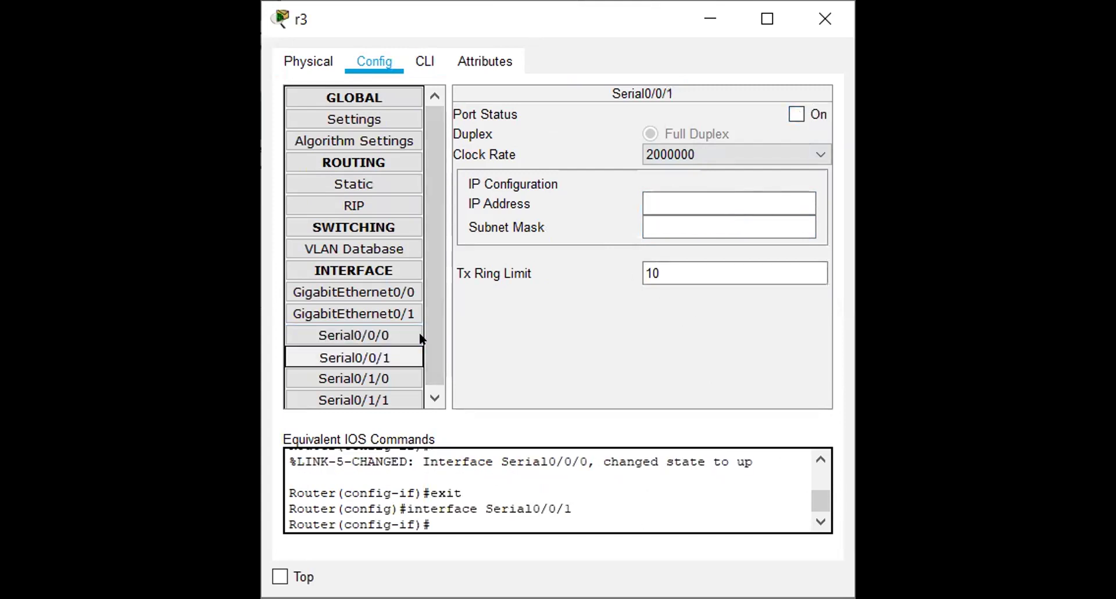
{"action": "left_click", "coordinate": [651, 197]}
{"action": "type", "text": "1"}
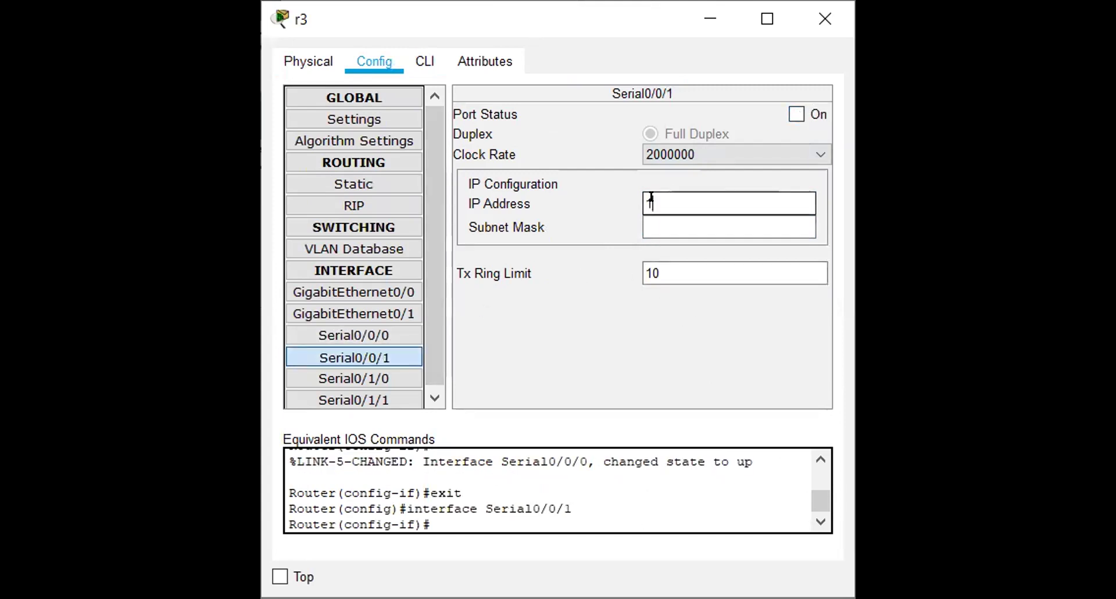
{"action": "type", "text": "92.168"}
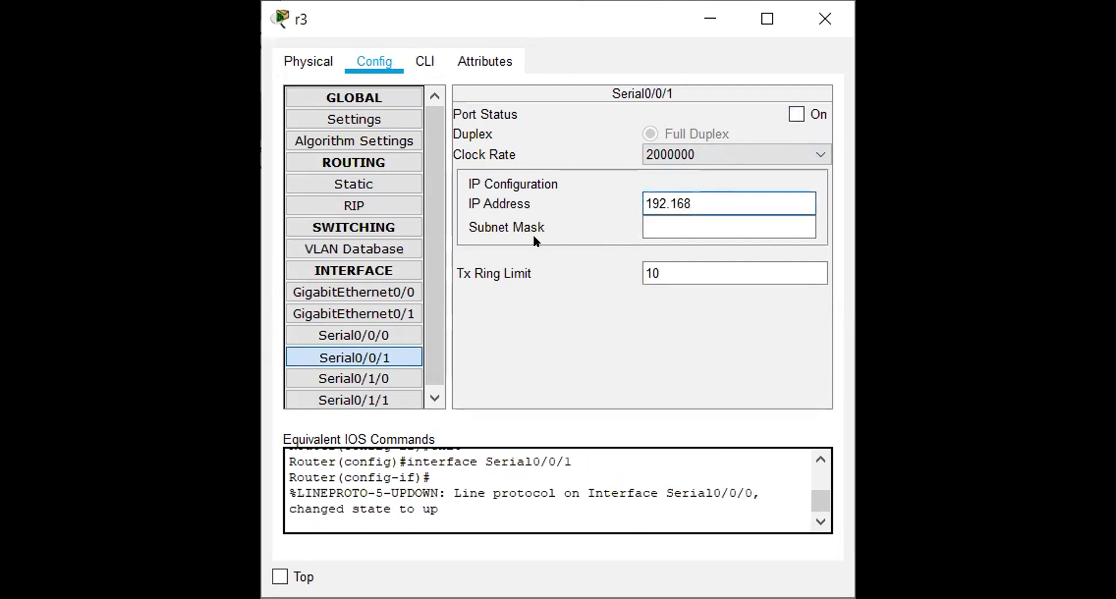
{"action": "type", "text": ".1.13"}
{"action": "key", "text": "Tab"}
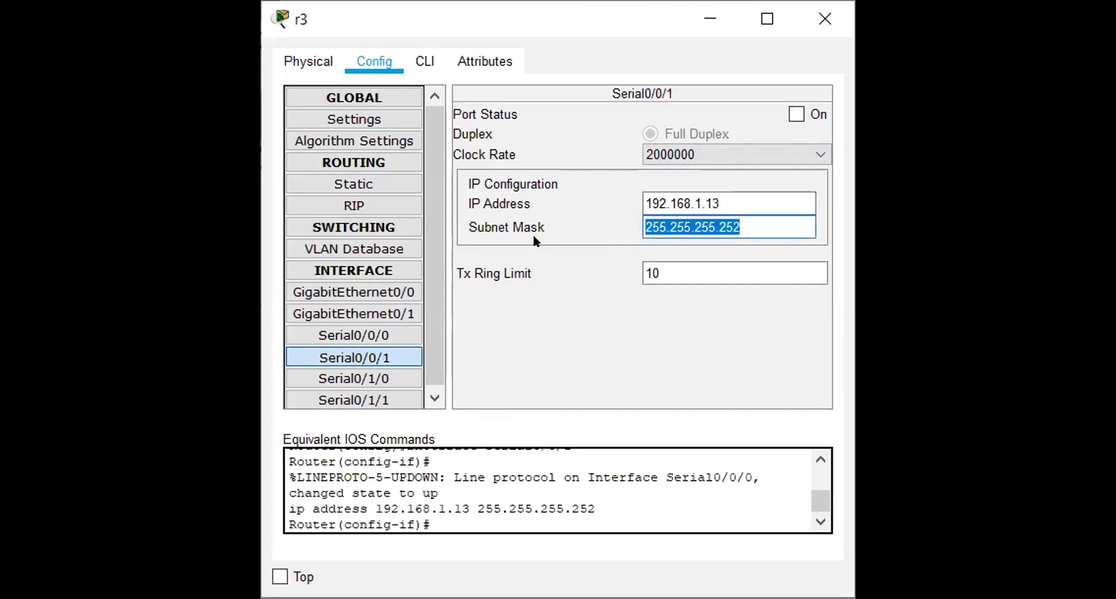
{"action": "left_click", "coordinate": [796, 115]}
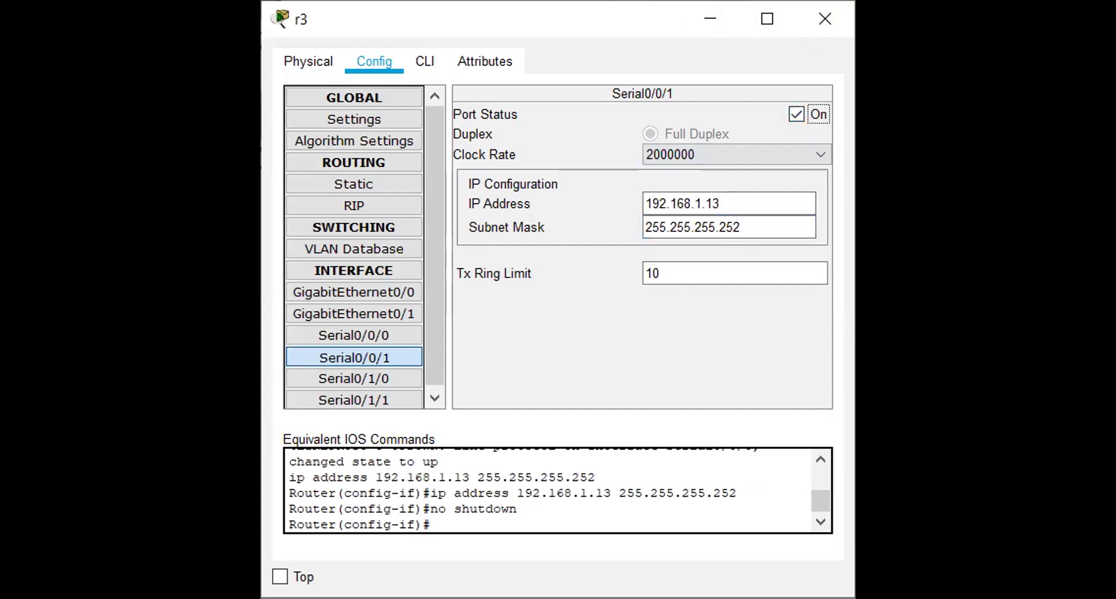
- Configure r2's Serial0/0/0 with IP address 192.168.1.14 and subnet mask 255.255.255.252, and turn the port on
{"action": "key", "text": "alt+Tab"}
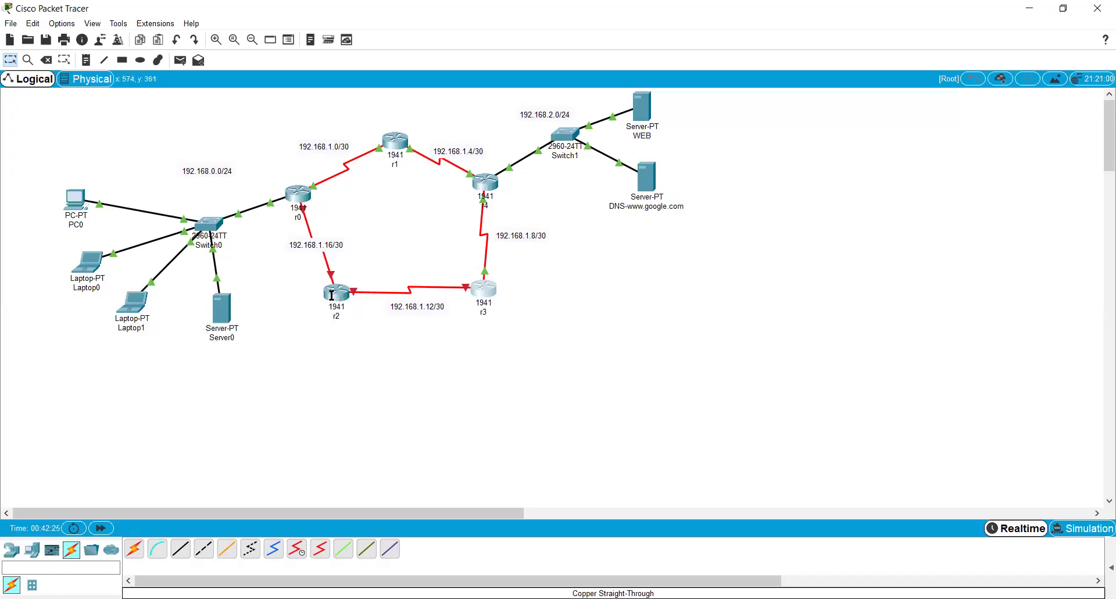
{"action": "key", "text": "alt+Tab"}
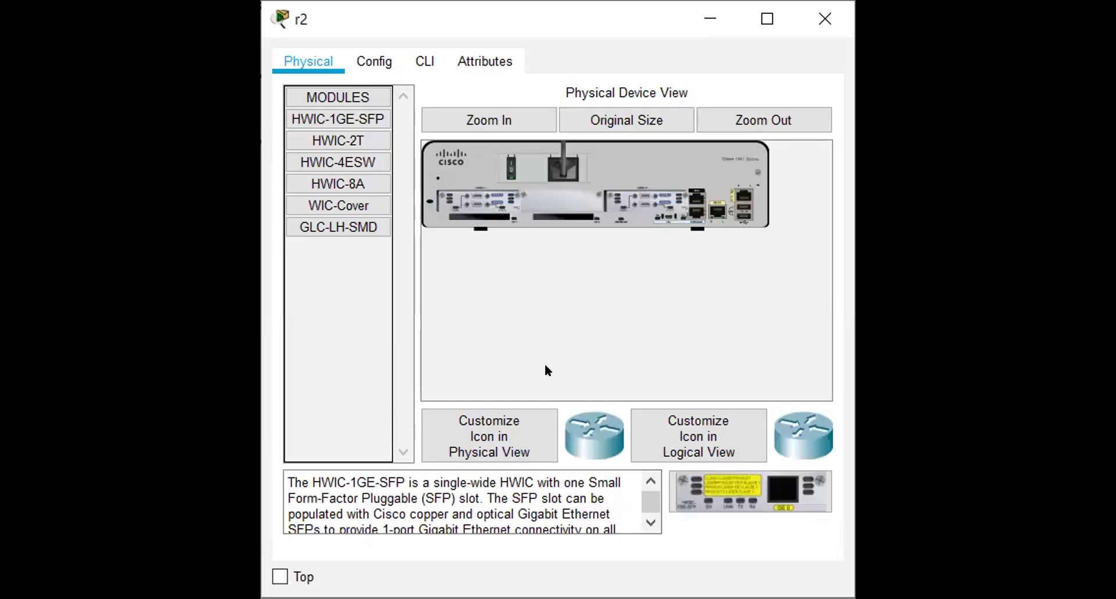
{"action": "left_click", "coordinate": [374, 52]}
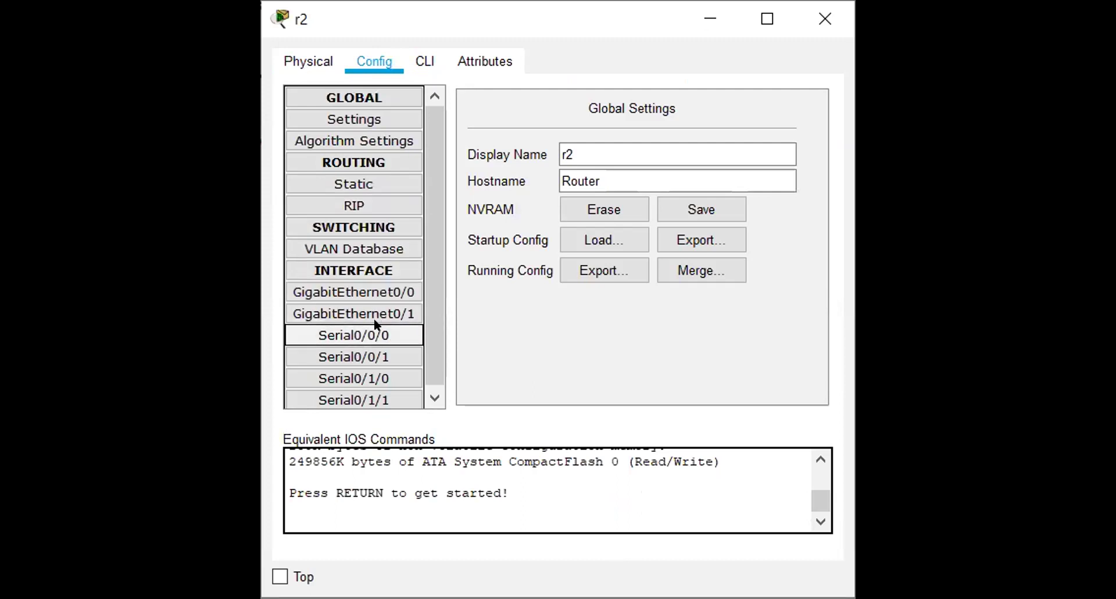
{"action": "left_click", "coordinate": [375, 335]}
{"action": "left_click", "coordinate": [654, 197]}
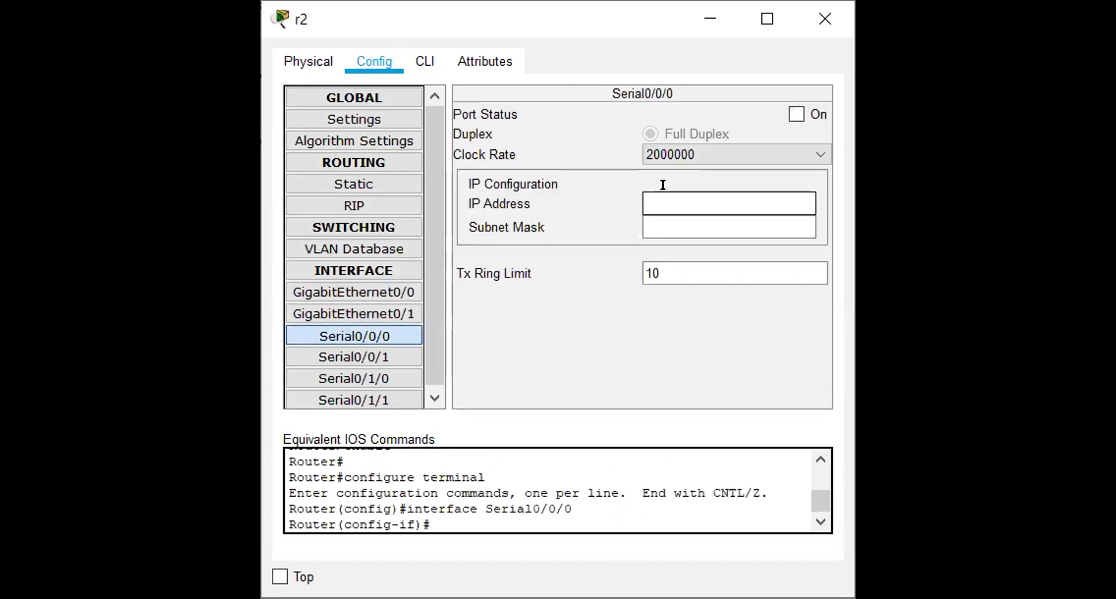
{"action": "type", "text": "1"}
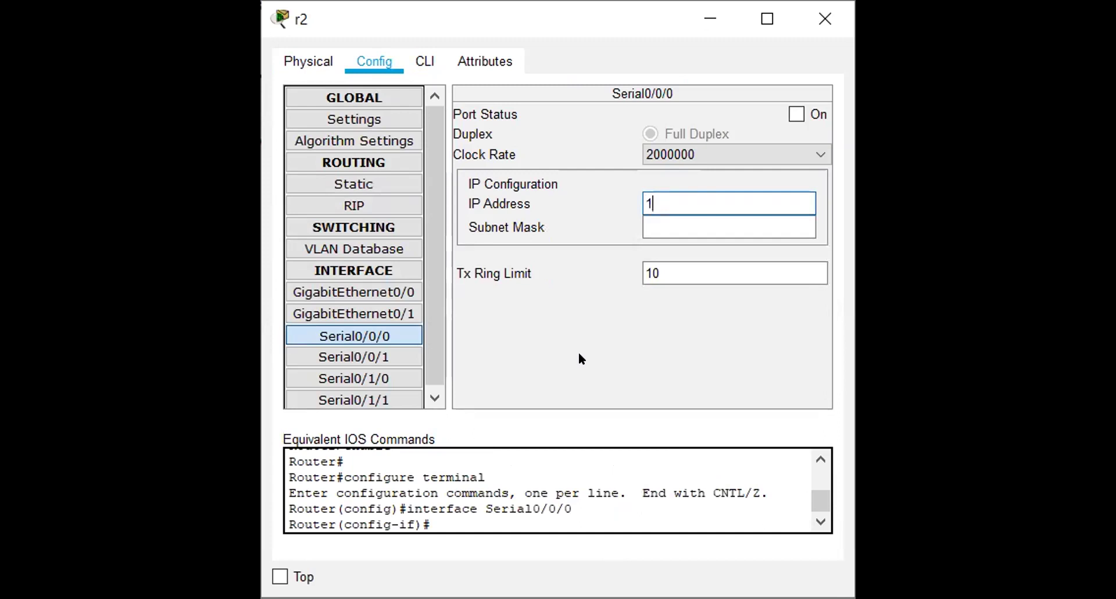
{"action": "type", "text": "92.168.1.14"}
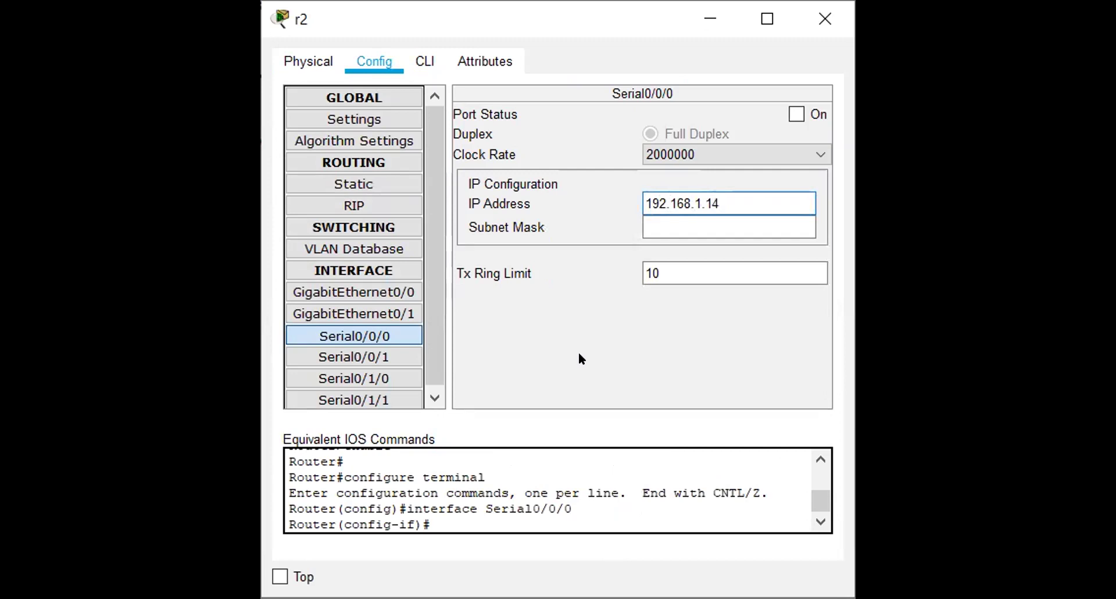
{"action": "key", "text": "Tab"}
{"action": "key", "text": "End"}
{"action": "key", "text": "BackSpace"}
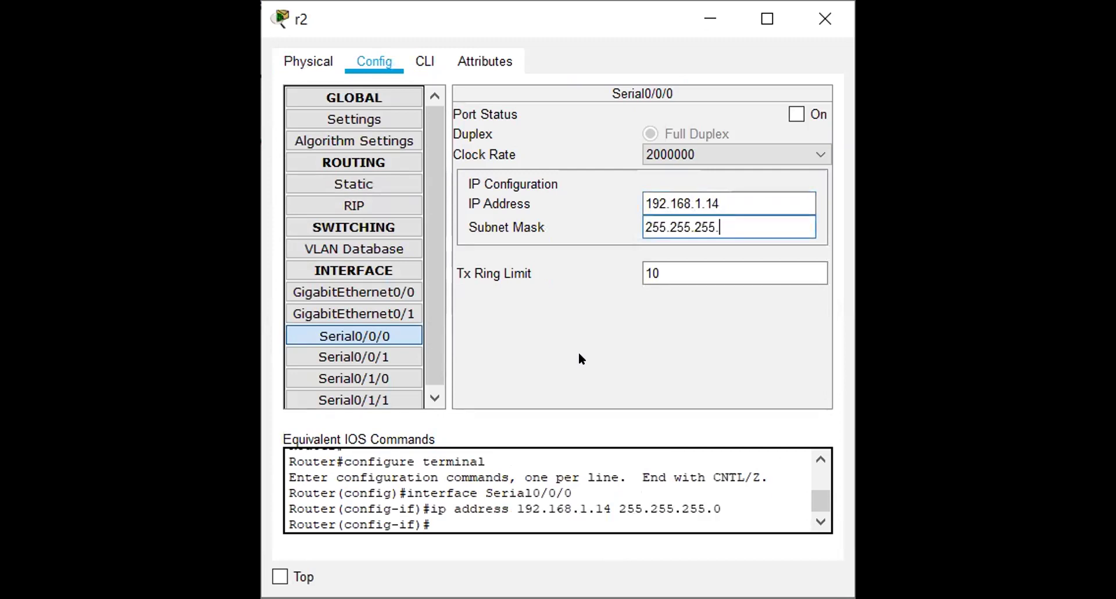
{"action": "type", "text": "252"}
{"action": "left_click", "coordinate": [797, 115]}
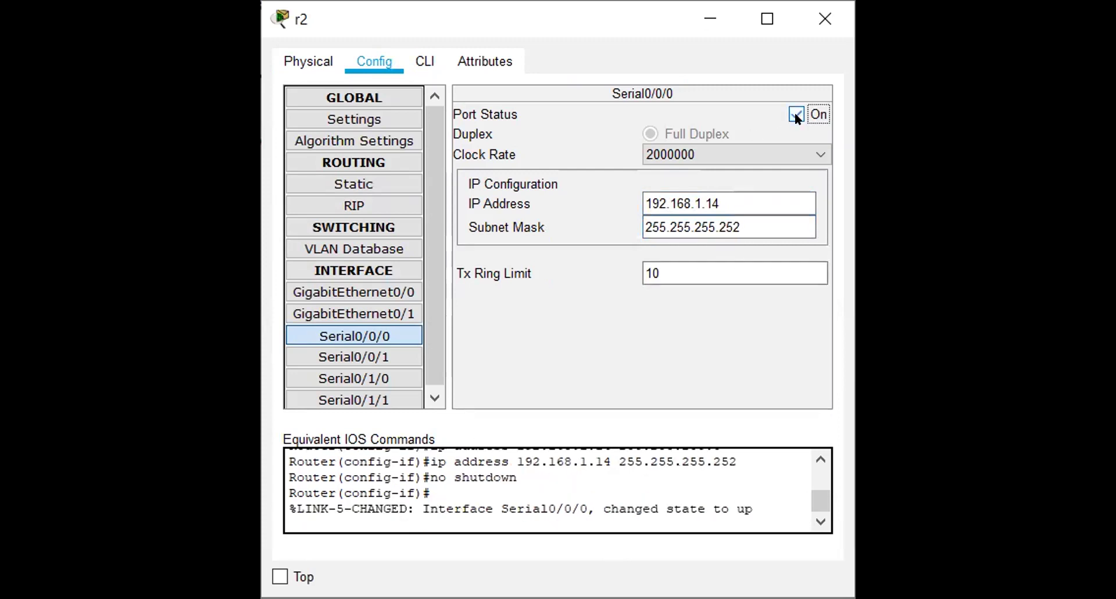
- Configure r2's Serial0/0/1 with IP address 192.168.1.18 and subnet mask 255.255.255.252, turn the port on, and return to the topology
{"action": "left_click", "coordinate": [388, 347]}
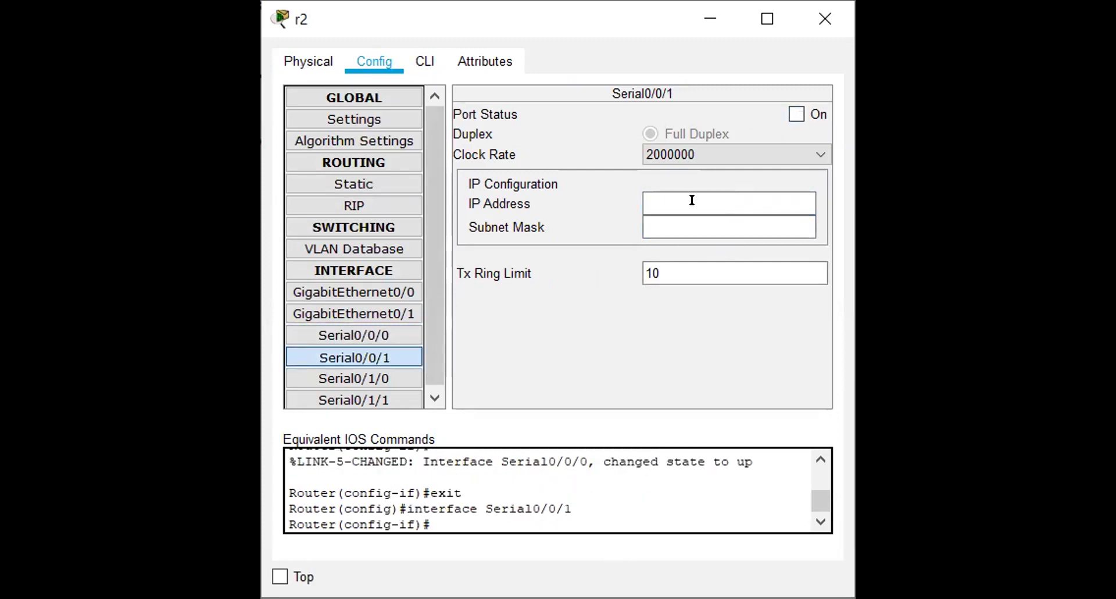
{"action": "left_click", "coordinate": [666, 197]}
{"action": "type", "text": "192.168.1."}
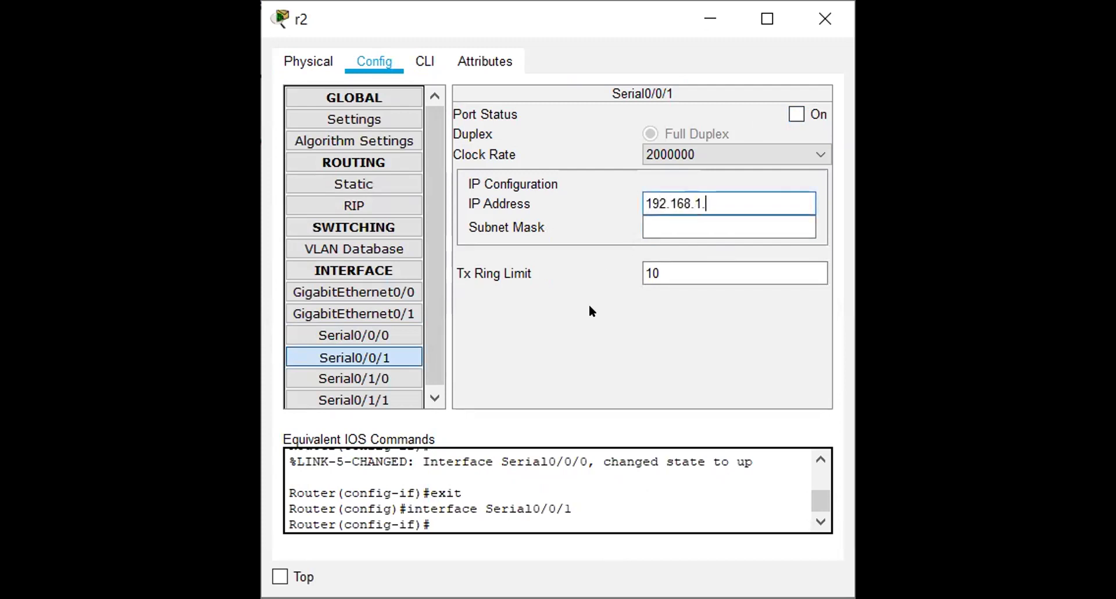
{"action": "type", "text": "18"}
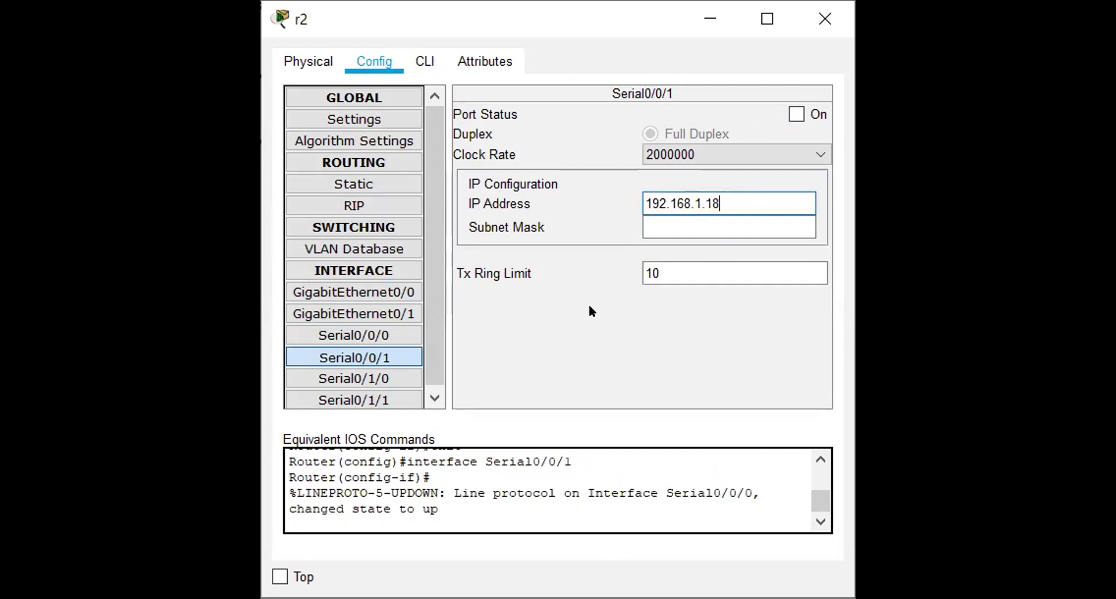
{"action": "key", "text": "Tab"}
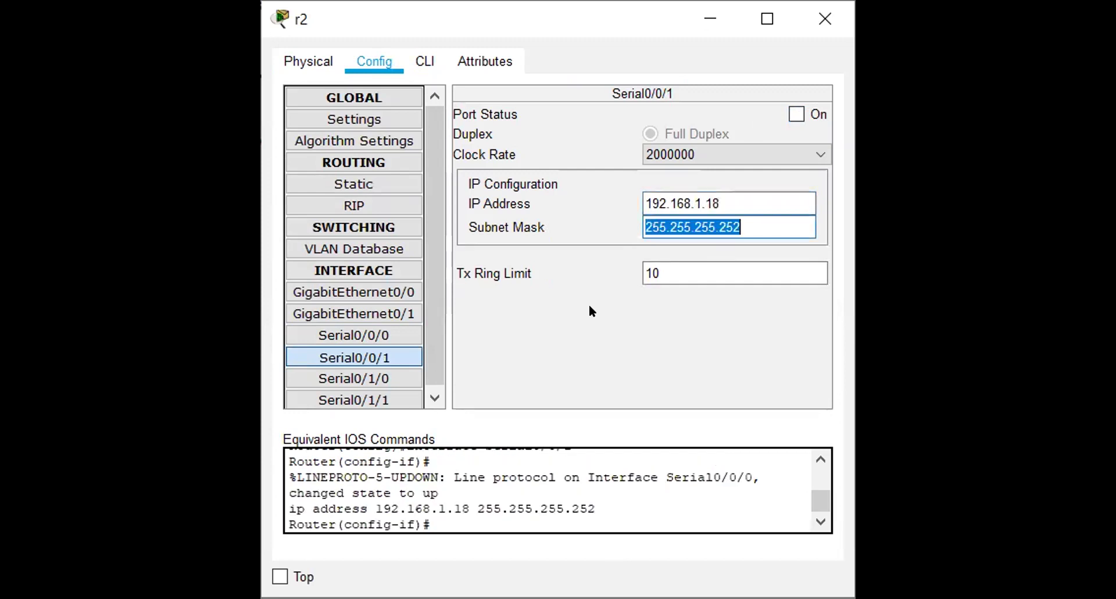
{"action": "left_click", "coordinate": [796, 115]}
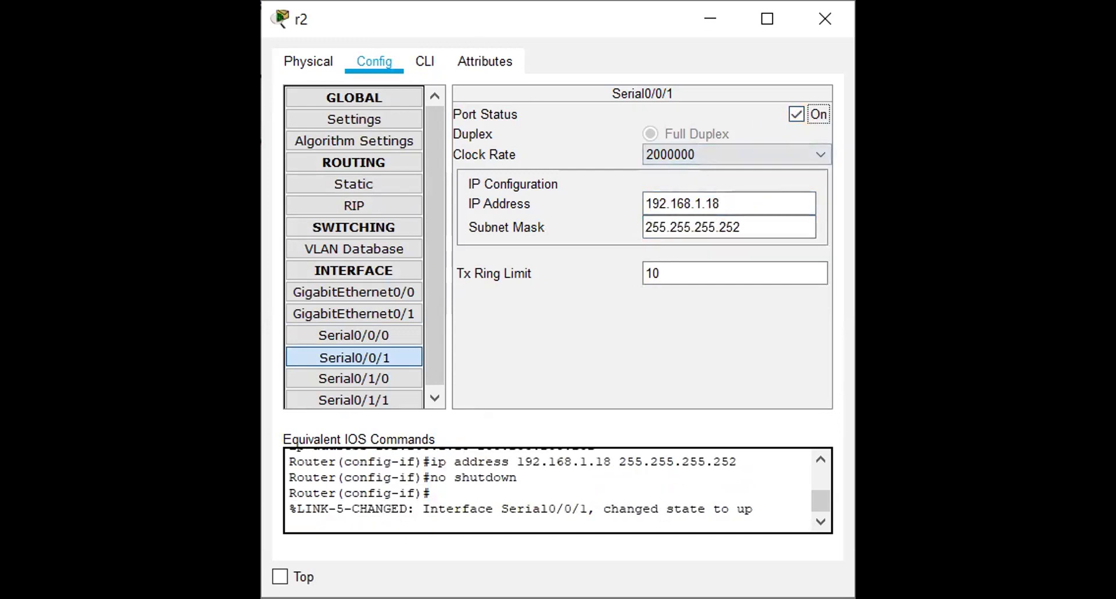
{"action": "key", "text": "alt+Tab"}
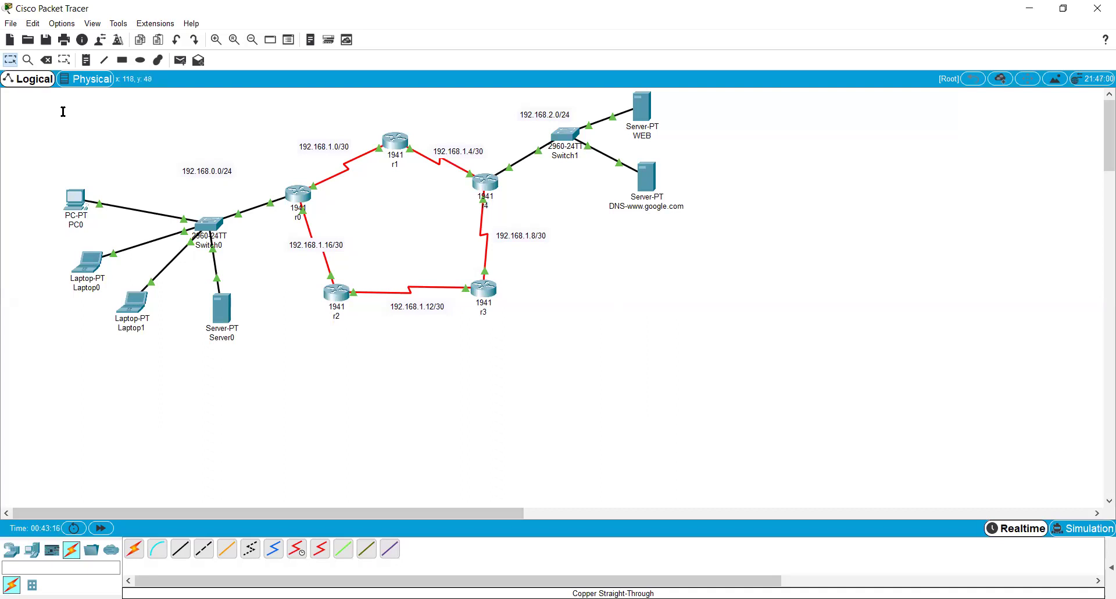
{"action": "left_click_drag", "start_coordinate": [61, 112], "coordinate": [676, 332]}
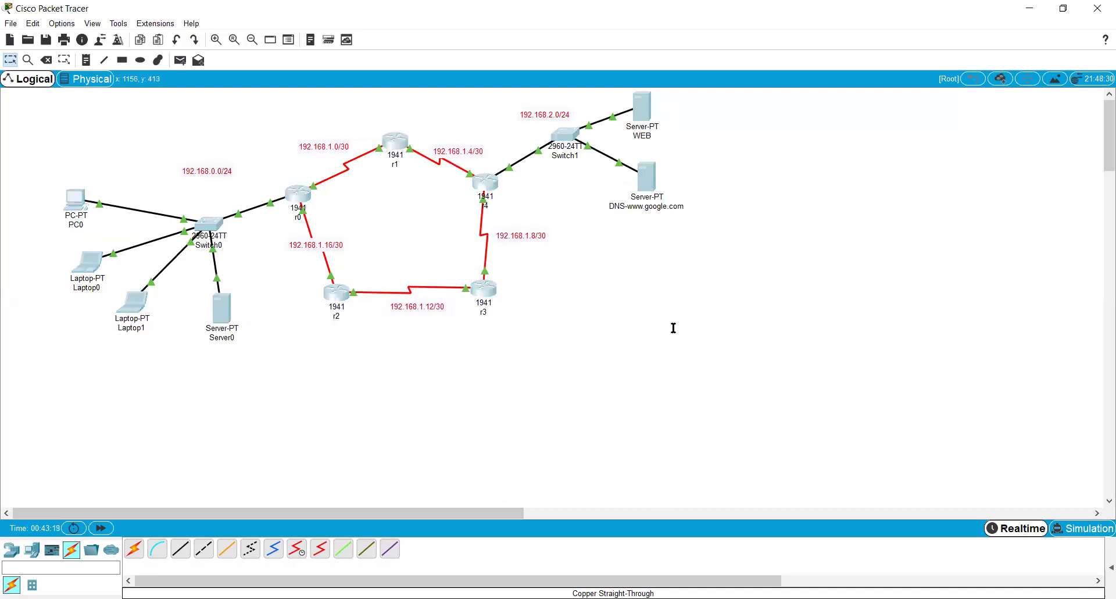
{"action": "left_click", "coordinate": [725, 331]}
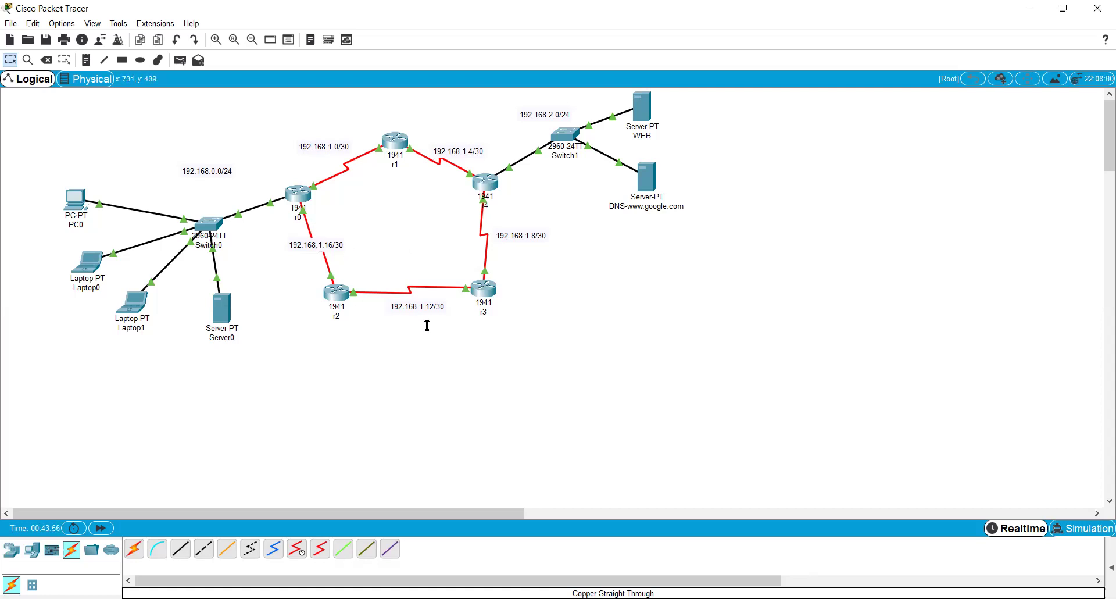
- Move the 192.168.1.12/30, 192.168.0.0/24, 192.168.1.0/30, 192.168.1.4/30 and 192.168.2.0/24 labels closer to their links
{"action": "left_click_drag", "start_coordinate": [415, 302], "coordinate": [409, 289]}
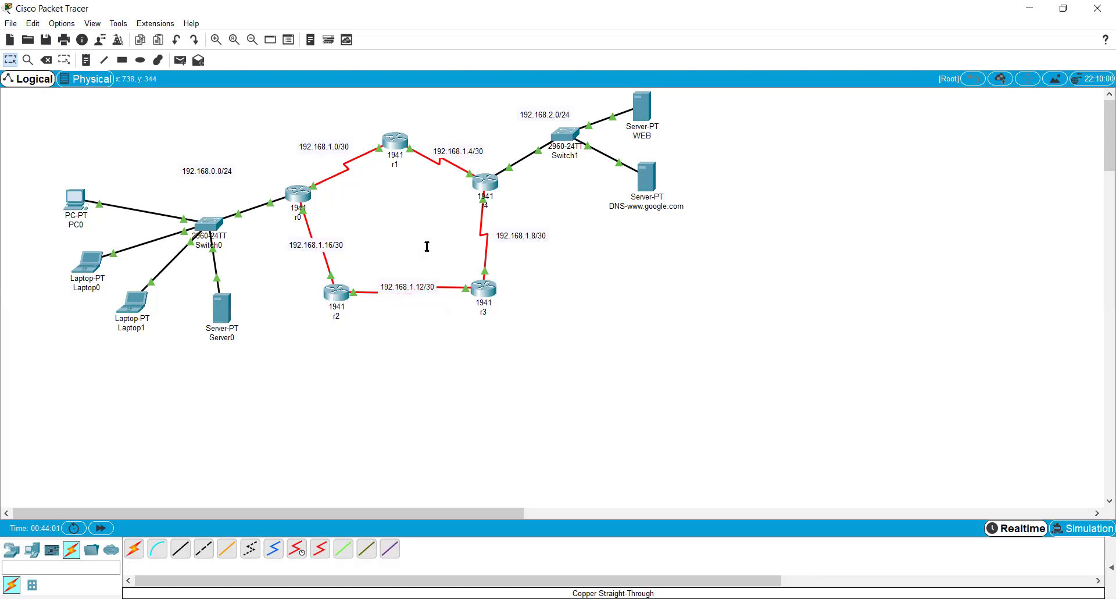
{"action": "left_click_drag", "start_coordinate": [225, 169], "coordinate": [224, 184]}
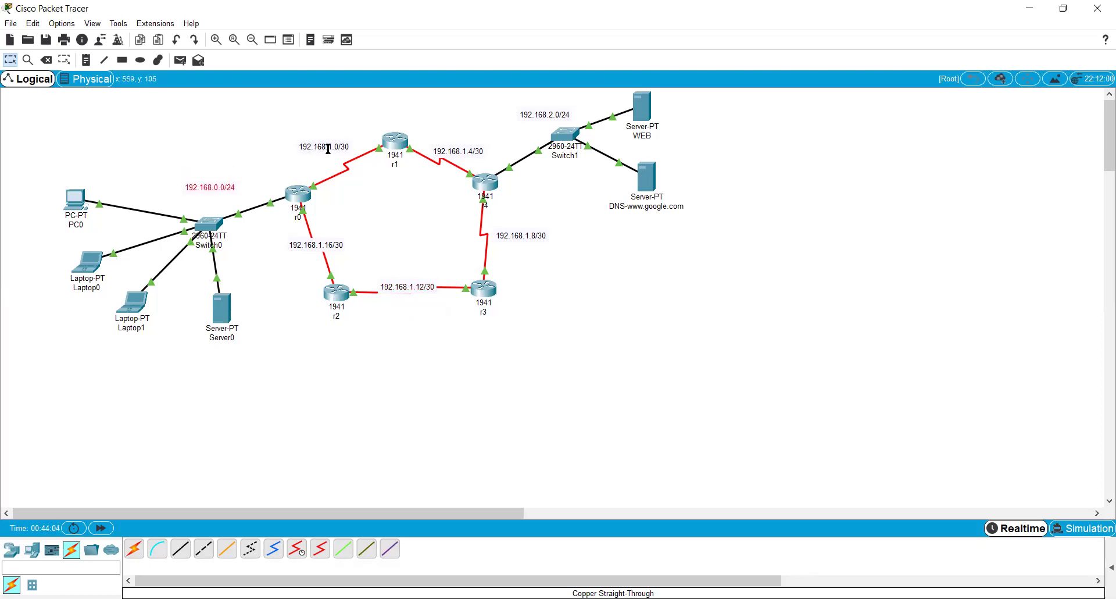
{"action": "left_click_drag", "start_coordinate": [328, 147], "coordinate": [337, 146]}
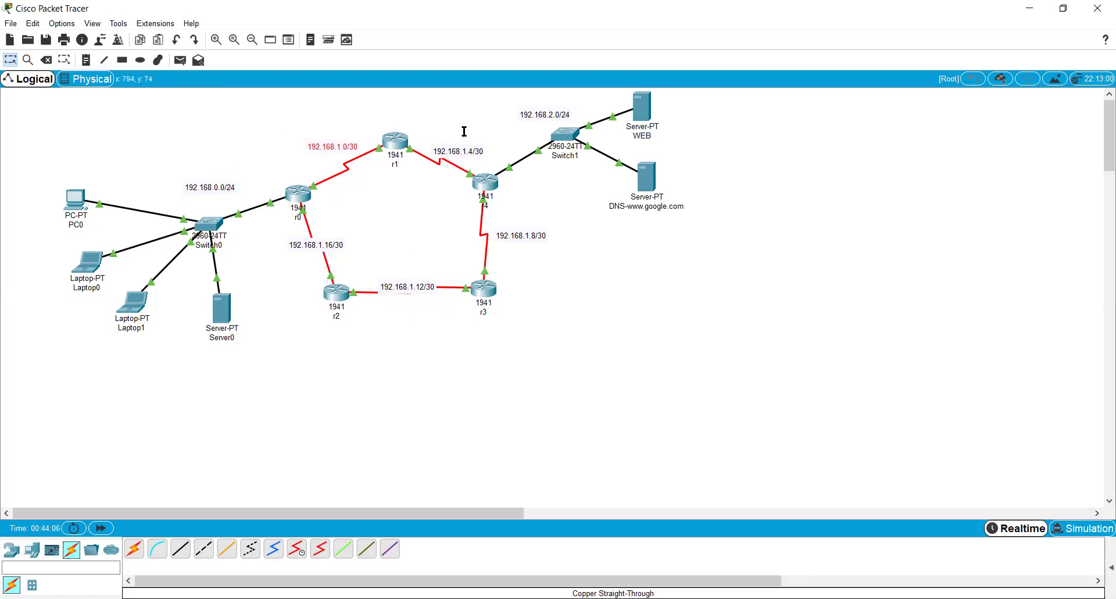
{"action": "left_click_drag", "start_coordinate": [462, 151], "coordinate": [459, 148]}
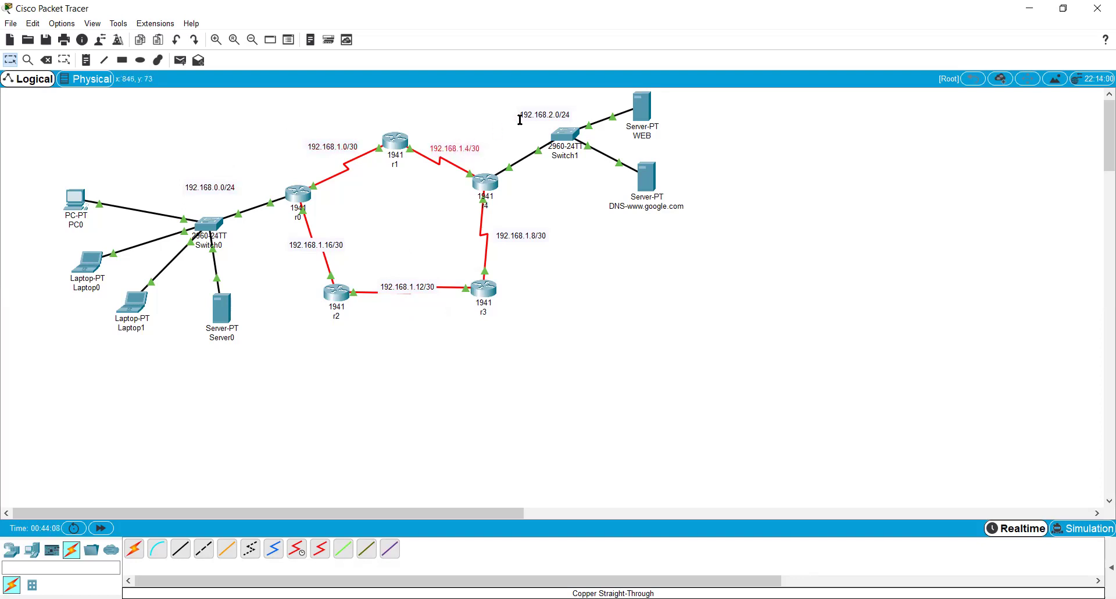
{"action": "left_click_drag", "start_coordinate": [544, 113], "coordinate": [538, 119]}
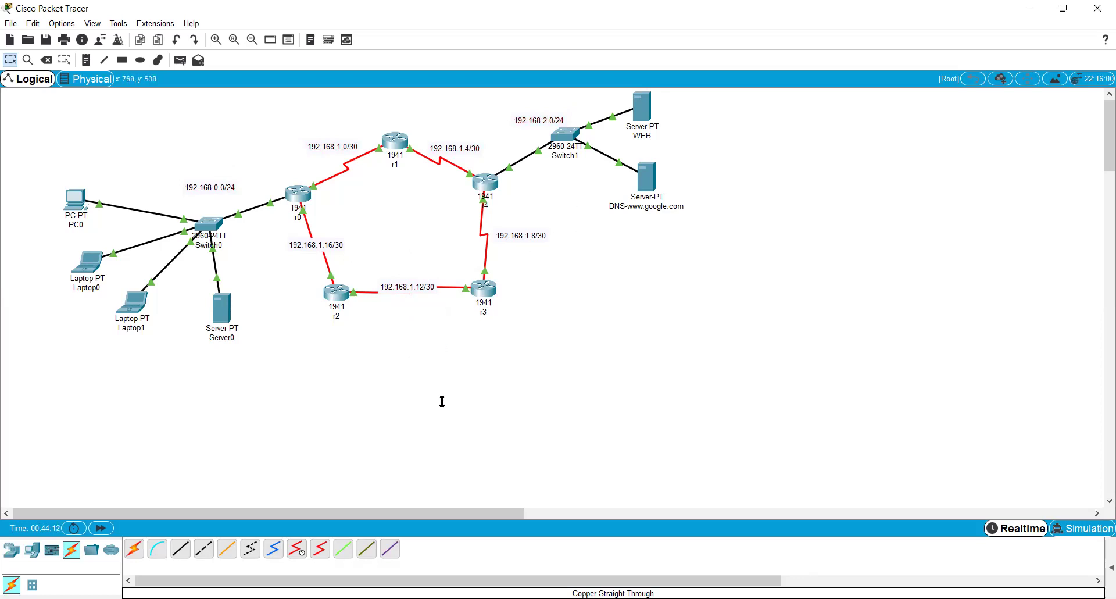
- Rename the client LAN server Server0 as DHCP
{"action": "left_click", "coordinate": [224, 340]}
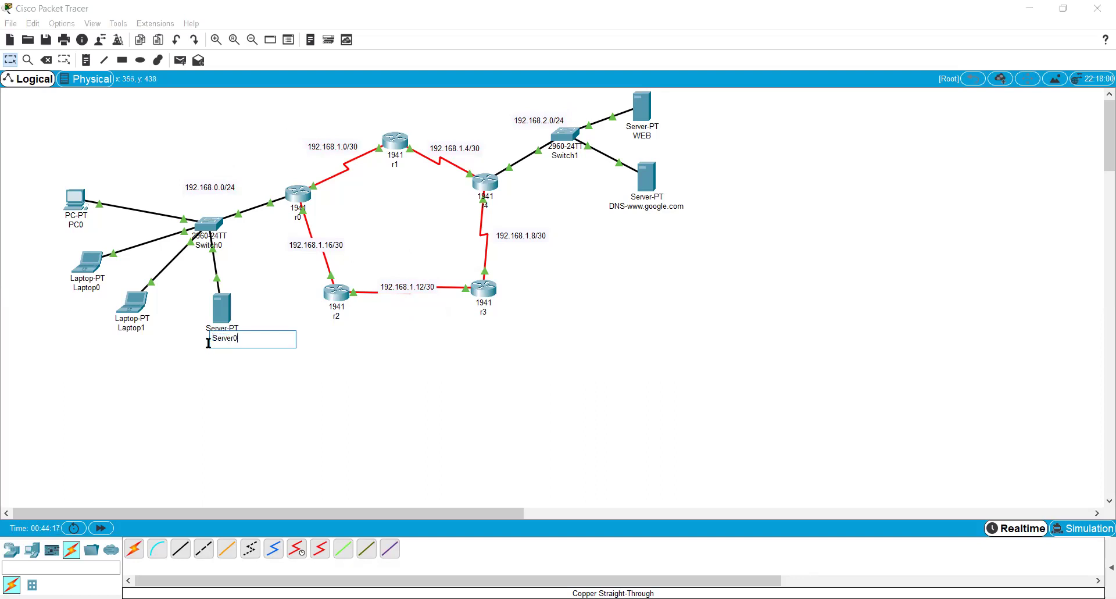
{"action": "type", "text": "dh"}
{"action": "key", "text": "BackSpace"}
{"action": "key", "text": "BackSpace"}
{"action": "key", "text": "BackSpace"}
{"action": "key", "text": "BackSpace"}
{"action": "key", "text": "BackSpace"}
{"action": "key", "text": "BackSpace"}
{"action": "key", "text": "BackSpace"}
{"action": "key", "text": "BackSpace"}
{"action": "key", "text": "BackSpace"}
{"action": "type", "text": "DH"}
{"action": "key", "text": "BackSpace"}
{"action": "type", "text": "HCP"}
{"action": "key", "text": "Return"}
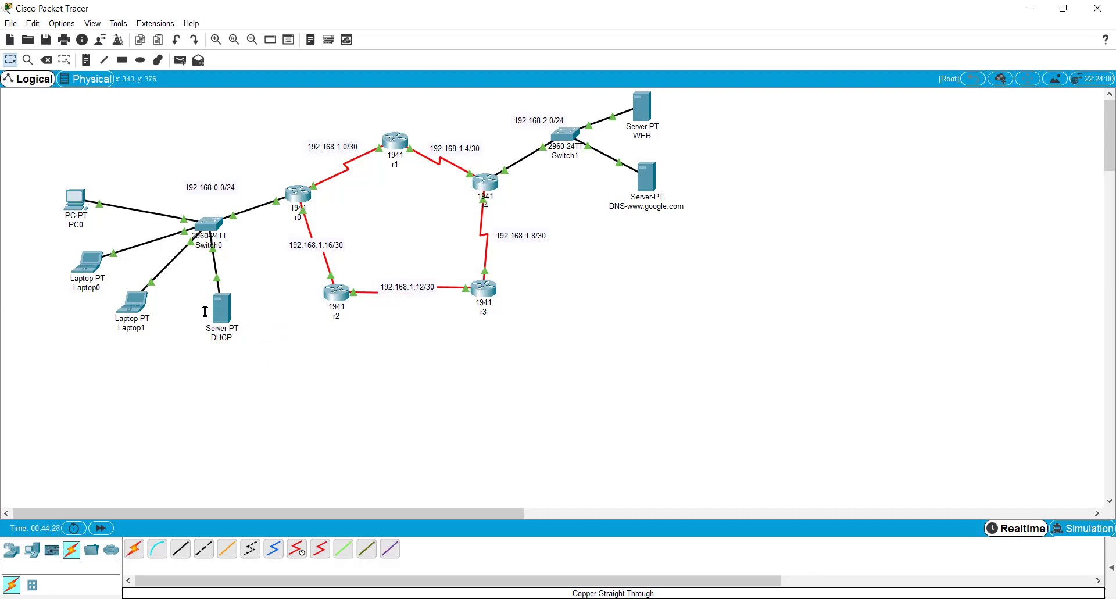
{"action": "left_click_drag", "start_coordinate": [49, 165], "coordinate": [142, 327]}
{"action": "left_click", "coordinate": [204, 388]}
- Give the DHCP server the static IP address 192.168.0.2 with subnet mask 255.255.255.0
{"action": "left_click", "coordinate": [223, 312]}
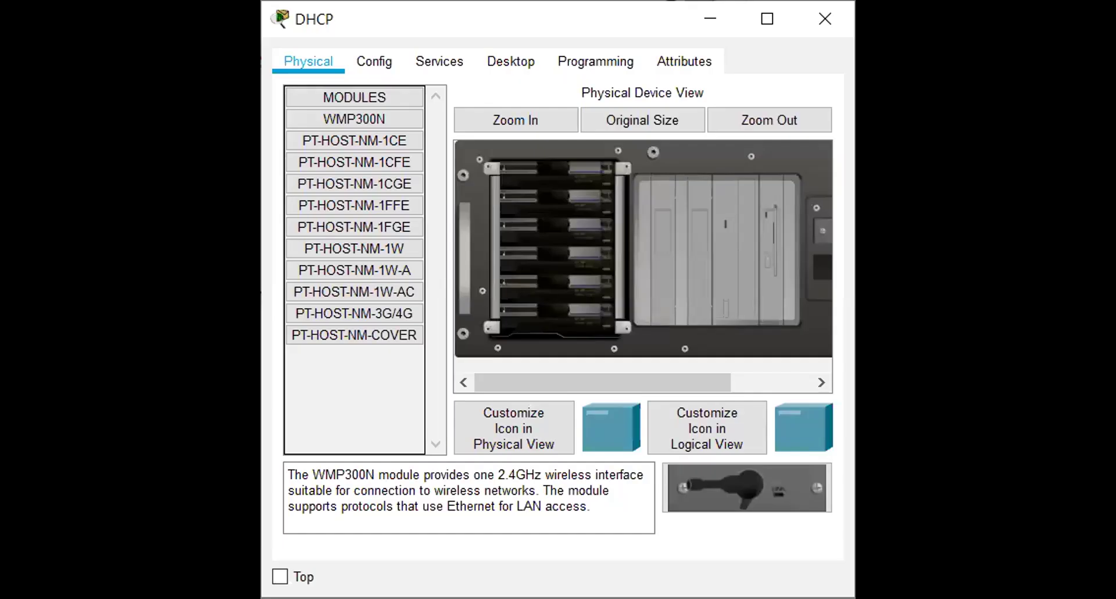
{"action": "left_click", "coordinate": [434, 58]}
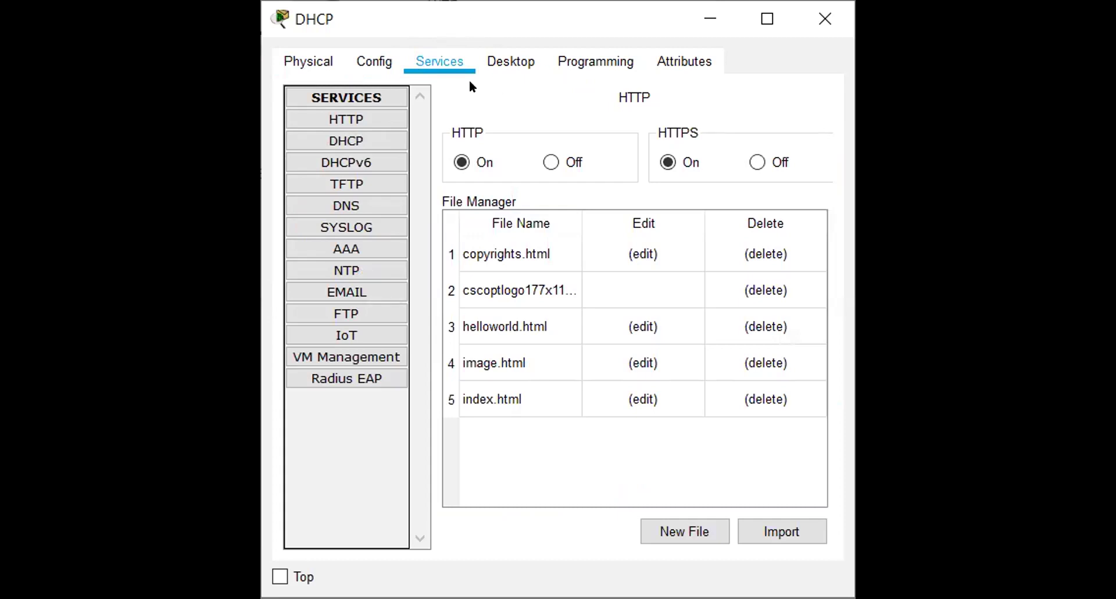
{"action": "left_click", "coordinate": [503, 54]}
{"action": "left_click", "coordinate": [341, 134]}
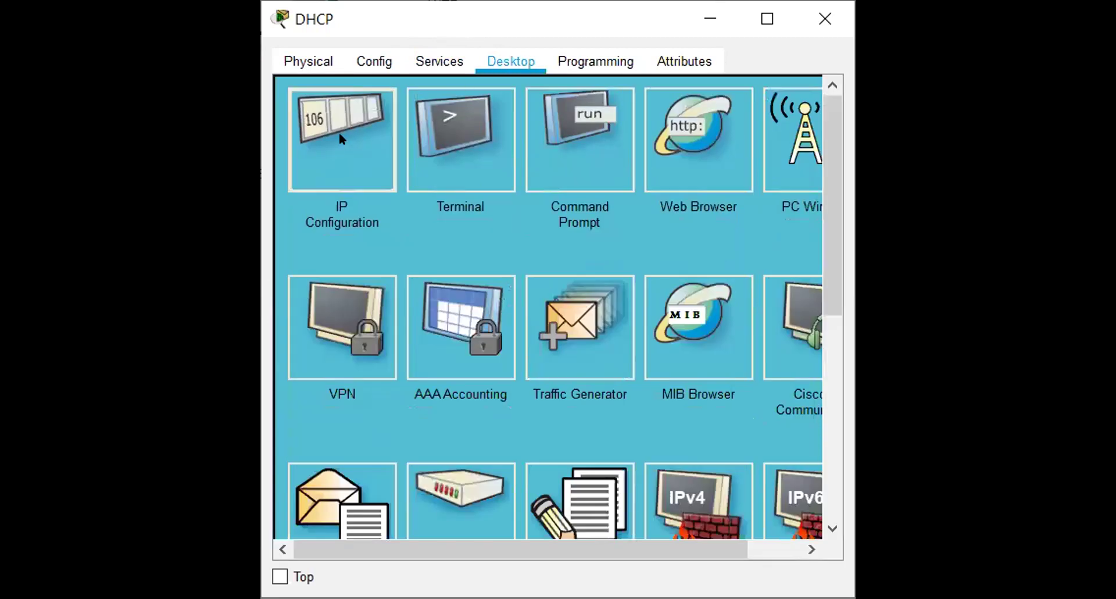
{"action": "left_click", "coordinate": [445, 179]}
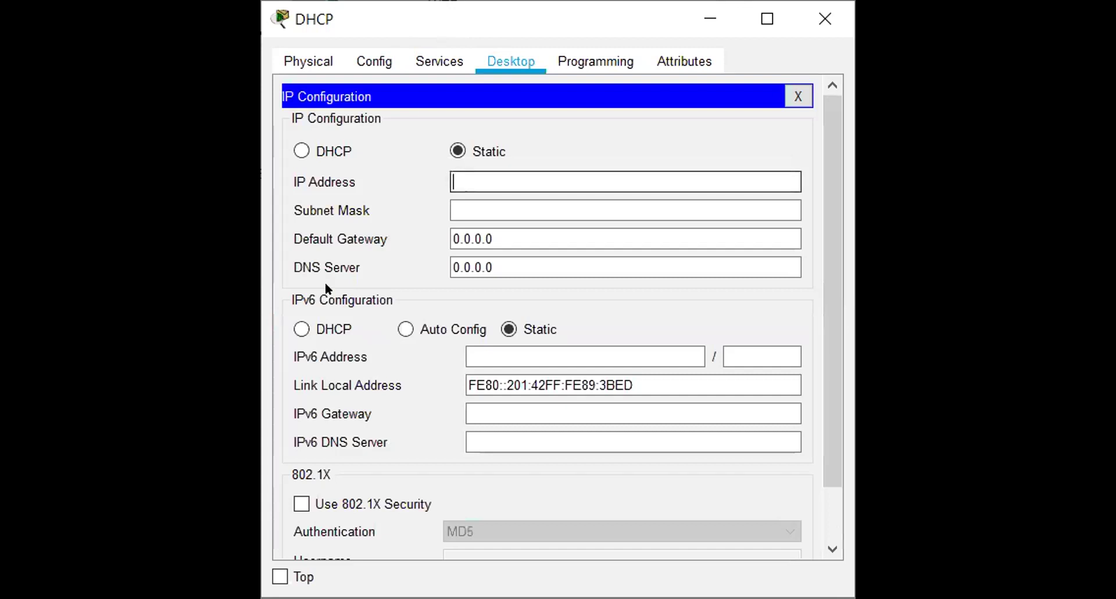
{"action": "type", "text": "19"}
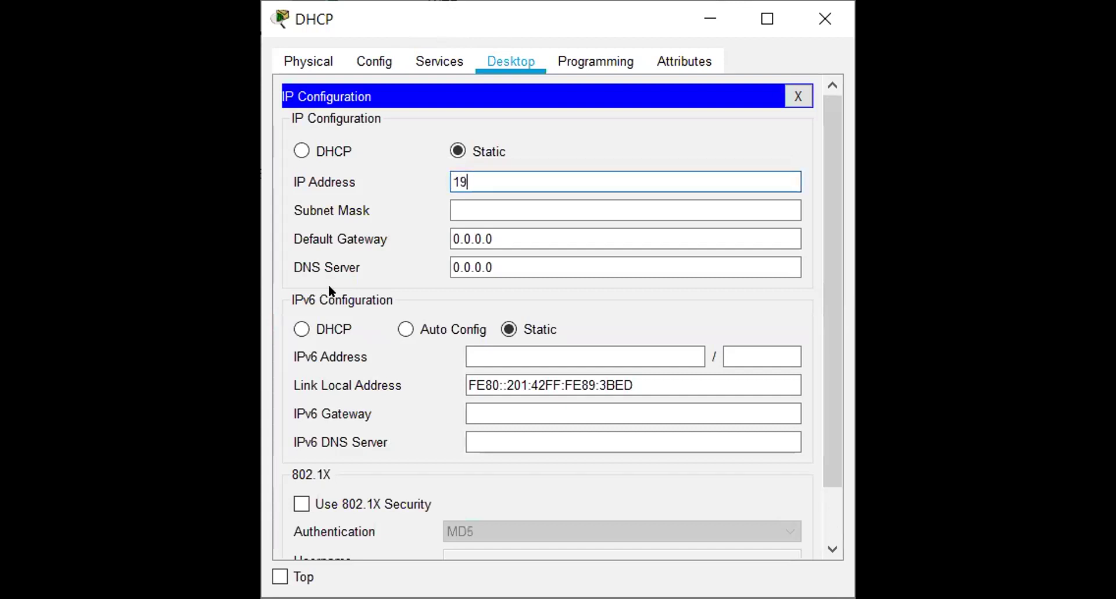
{"action": "type", "text": "2.168.0.2"}
{"action": "key", "text": "Tab"}
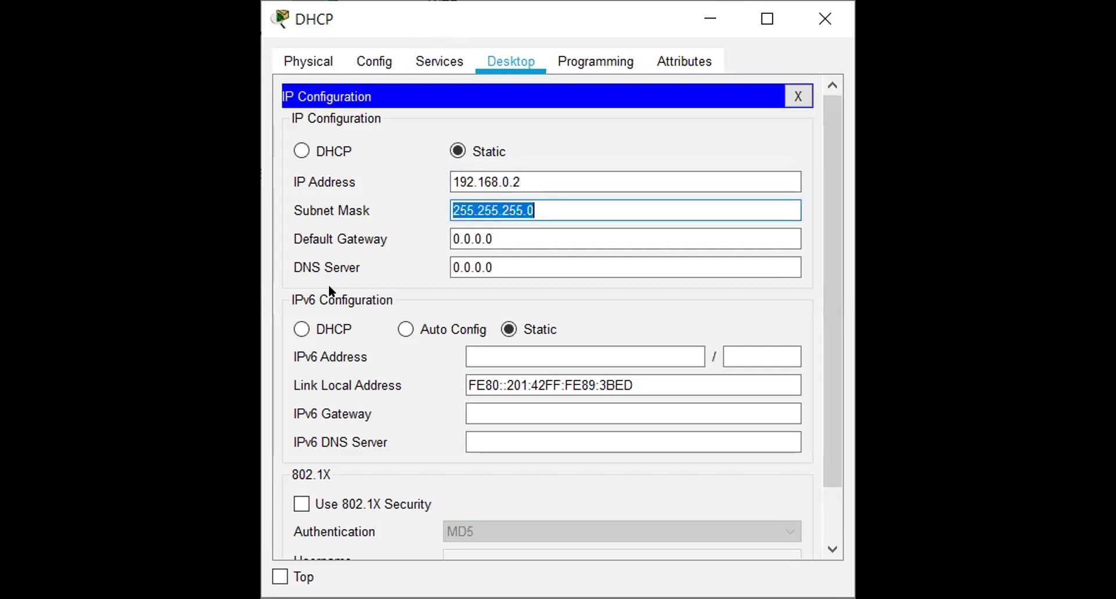
- Set the DHCP server's default gateway to 192.168.0.1 and its DNS server to 192.168.2.3
{"action": "key", "text": "Tab"}
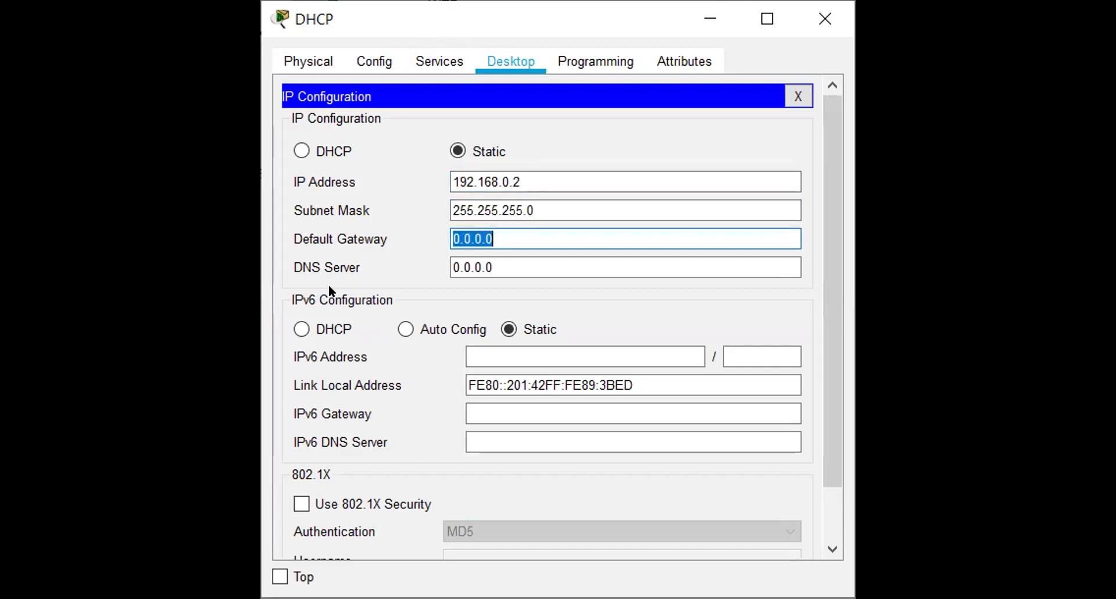
{"action": "type", "text": "192.168.0.1"}
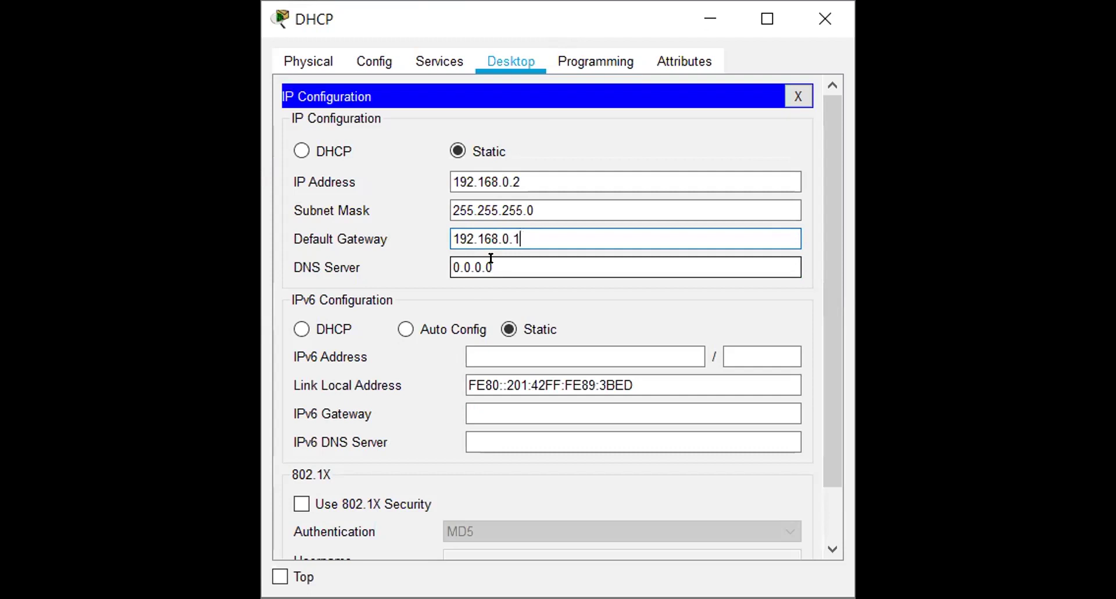
{"action": "left_click_drag", "start_coordinate": [492, 258], "coordinate": [426, 258]}
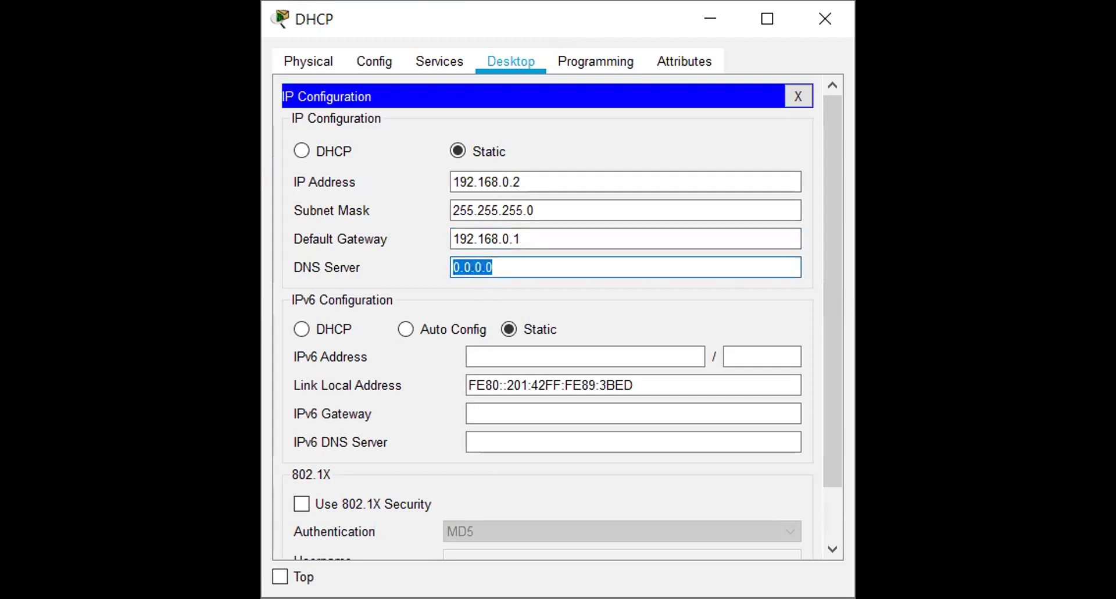
{"action": "type", "text": "192"}
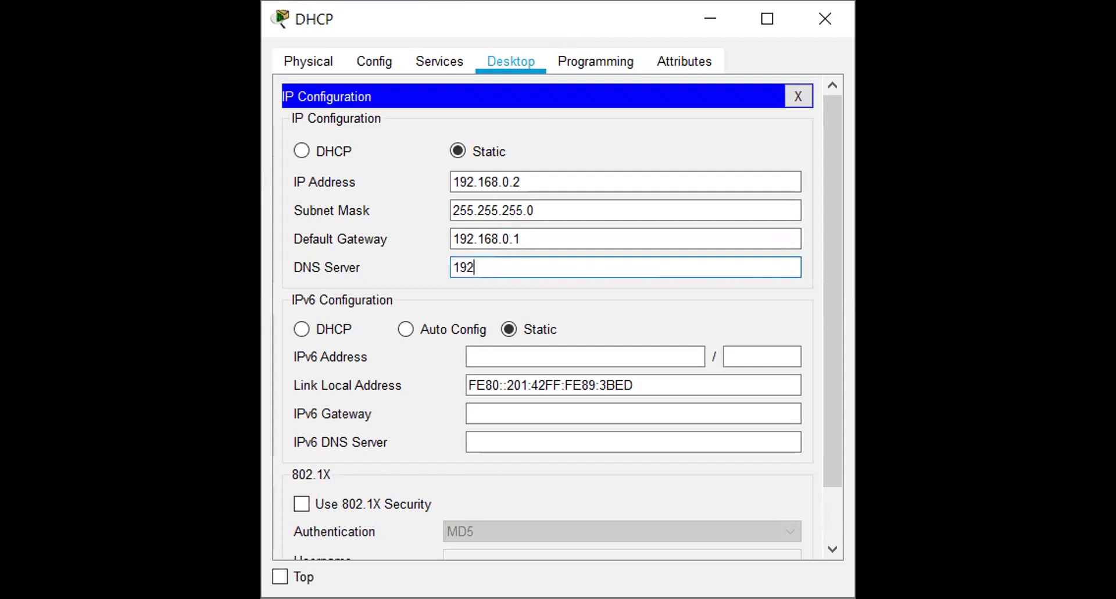
{"action": "type", "text": ".168.2.3"}
- Open the server's DHCP service settings and set serverPool's start IP address to 192.168.0.3
{"action": "left_click", "coordinate": [440, 65]}
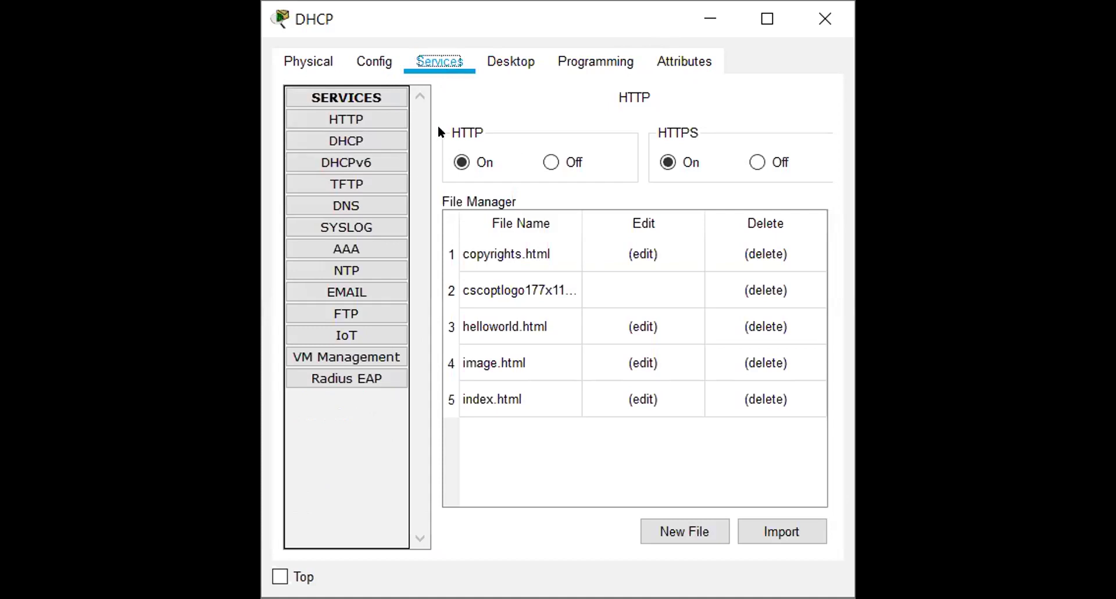
{"action": "left_click", "coordinate": [360, 143]}
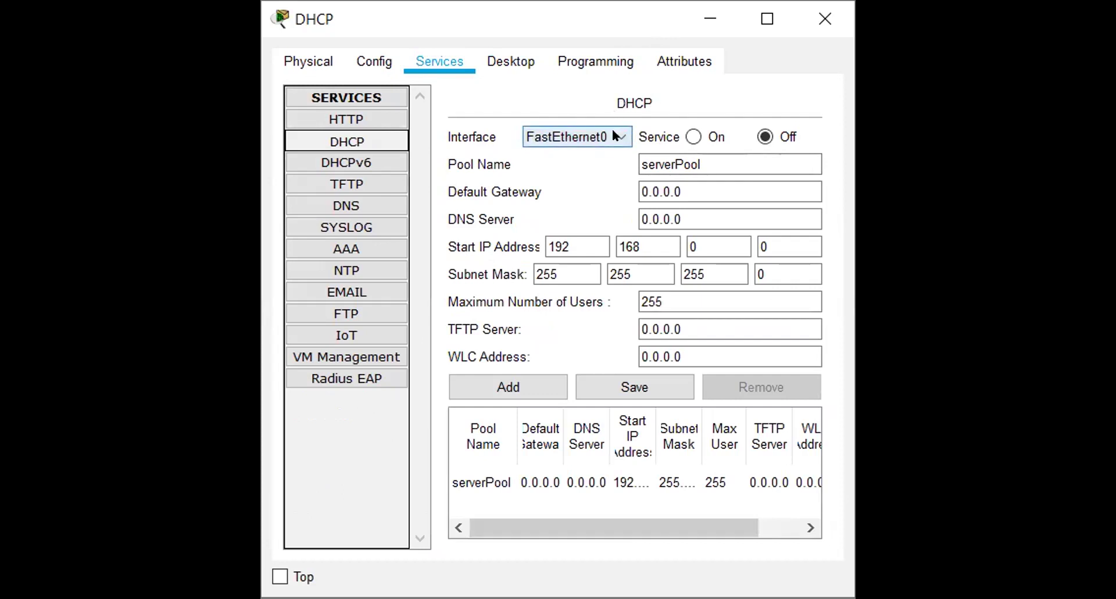
{"action": "left_click", "coordinate": [566, 142]}
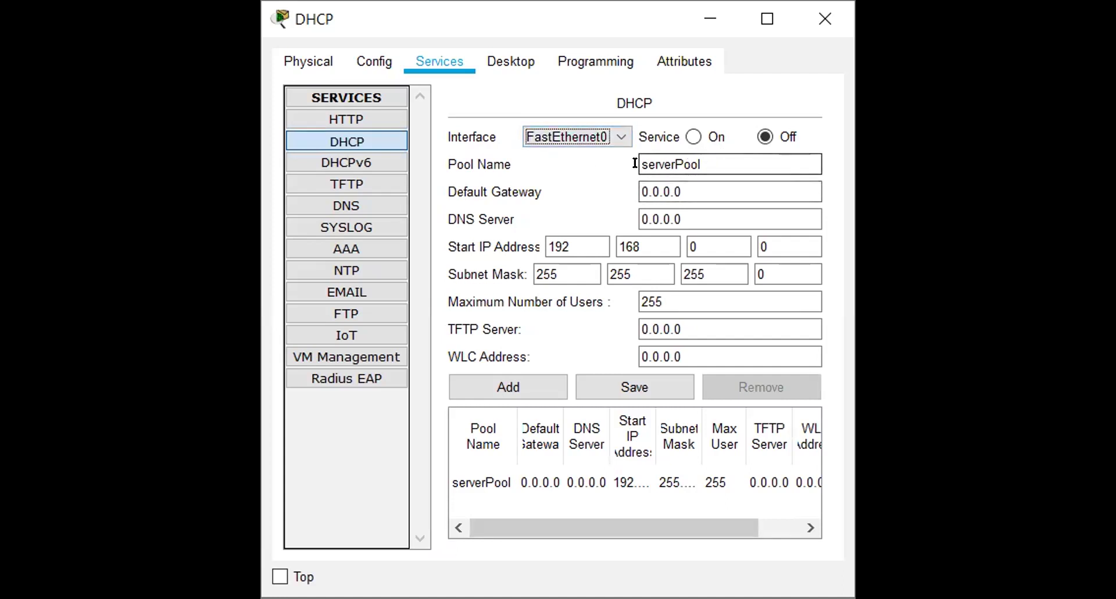
{"action": "left_click", "coordinate": [643, 184]}
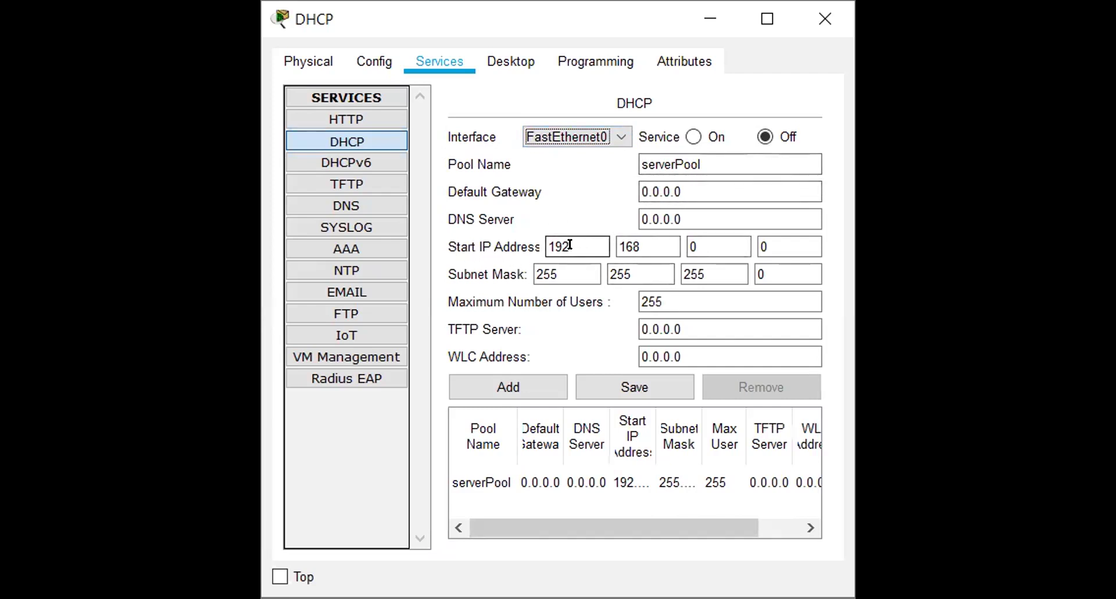
{"action": "left_click", "coordinate": [770, 238]}
{"action": "key", "text": "BackSpace"}
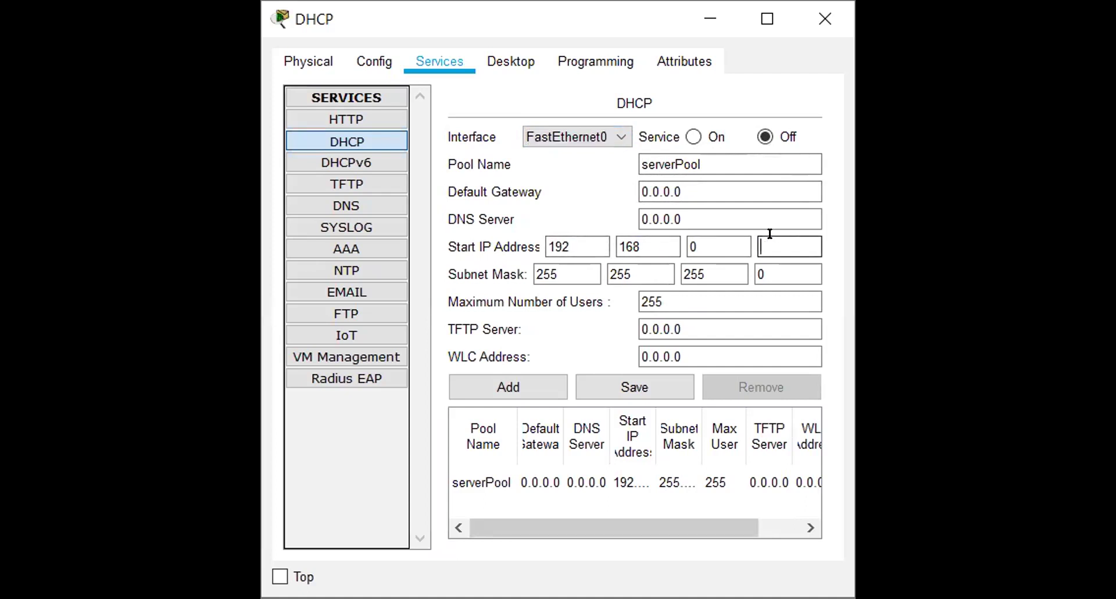
{"action": "type", "text": "3"}
{"action": "left_click", "coordinate": [779, 274]}
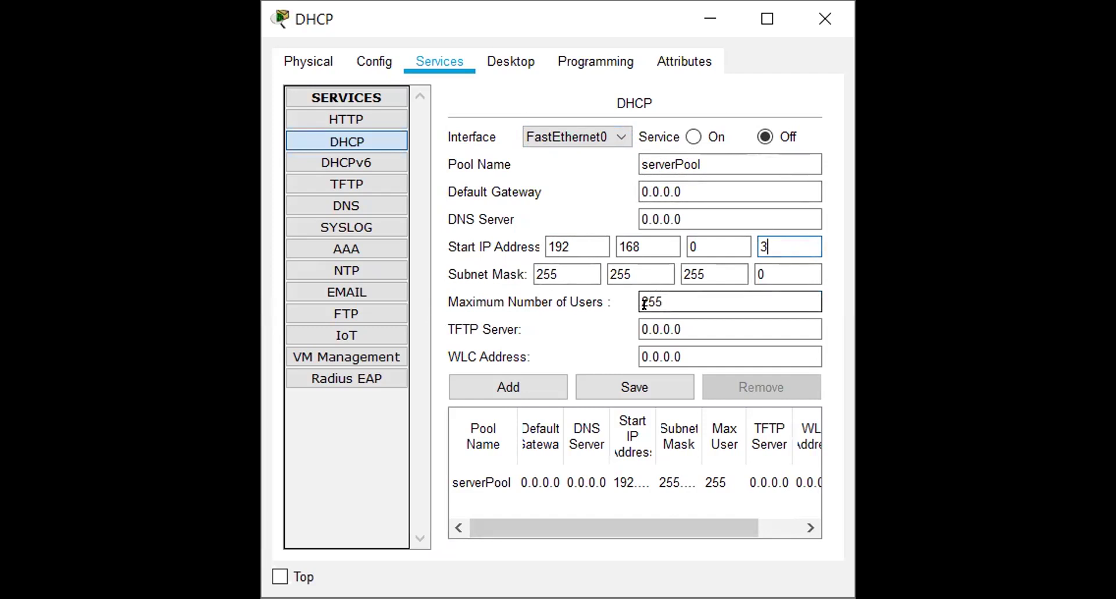
- Set serverPool's default gateway to 192.168.0.1 and its DNS server to 192.168.2.3
{"action": "left_click", "coordinate": [680, 183]}
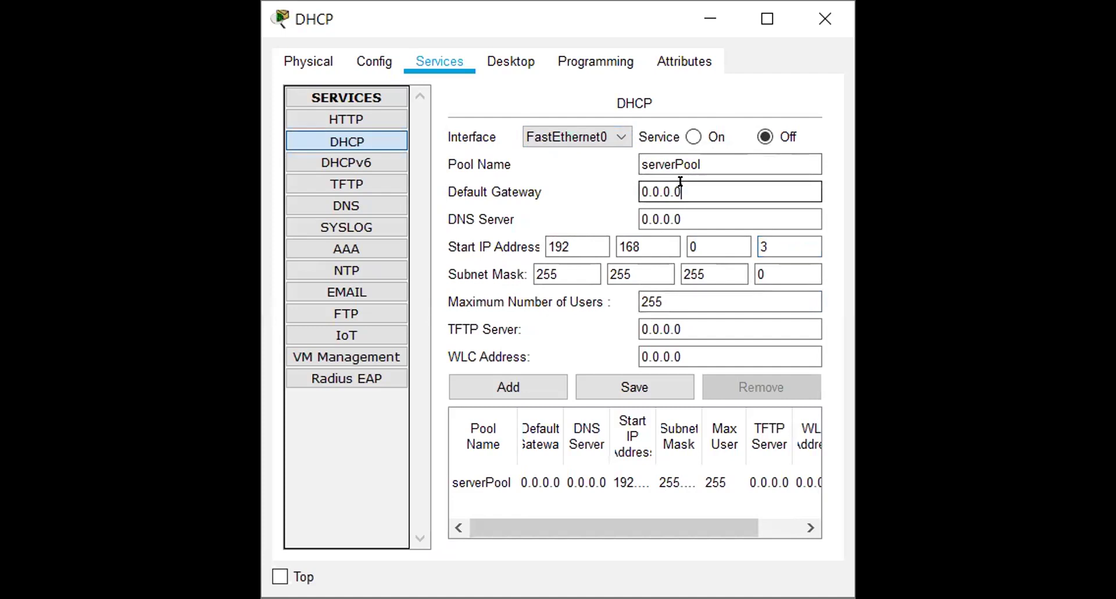
{"action": "key", "text": "BackSpace"}
{"action": "key", "text": "BackSpace"}
{"action": "key", "text": "BackSpace"}
{"action": "key", "text": "BackSpace"}
{"action": "key", "text": "BackSpace"}
{"action": "key", "text": "BackSpace"}
{"action": "key", "text": "BackSpace"}
{"action": "type", "text": "2.168.0.1"}
{"action": "key", "text": "Tab"}
{"action": "type", "text": "192.168"}
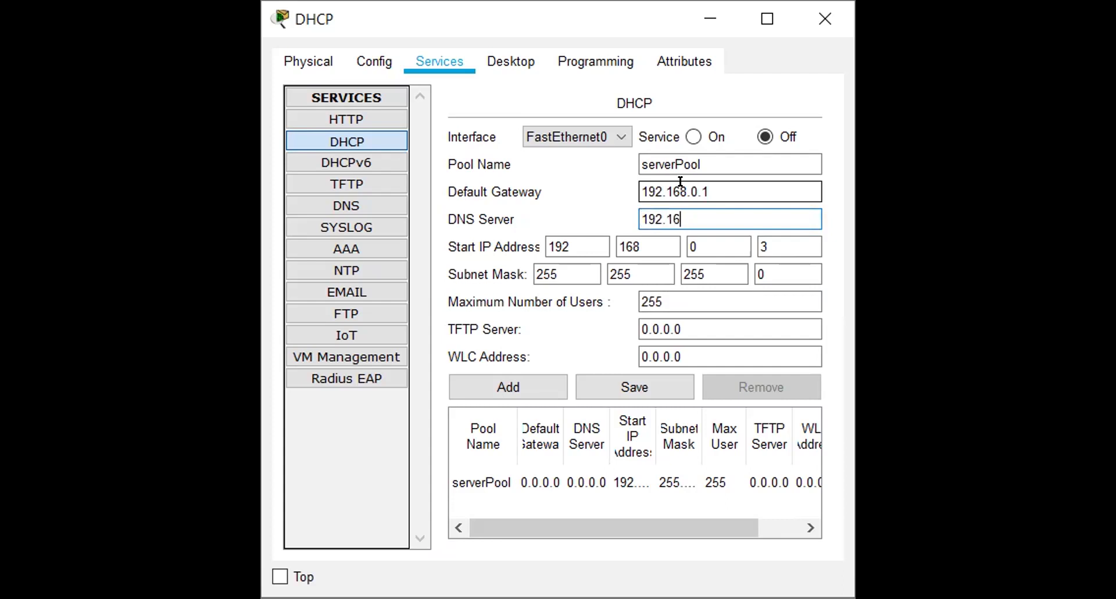
{"action": "type", "text": ".2.3"}
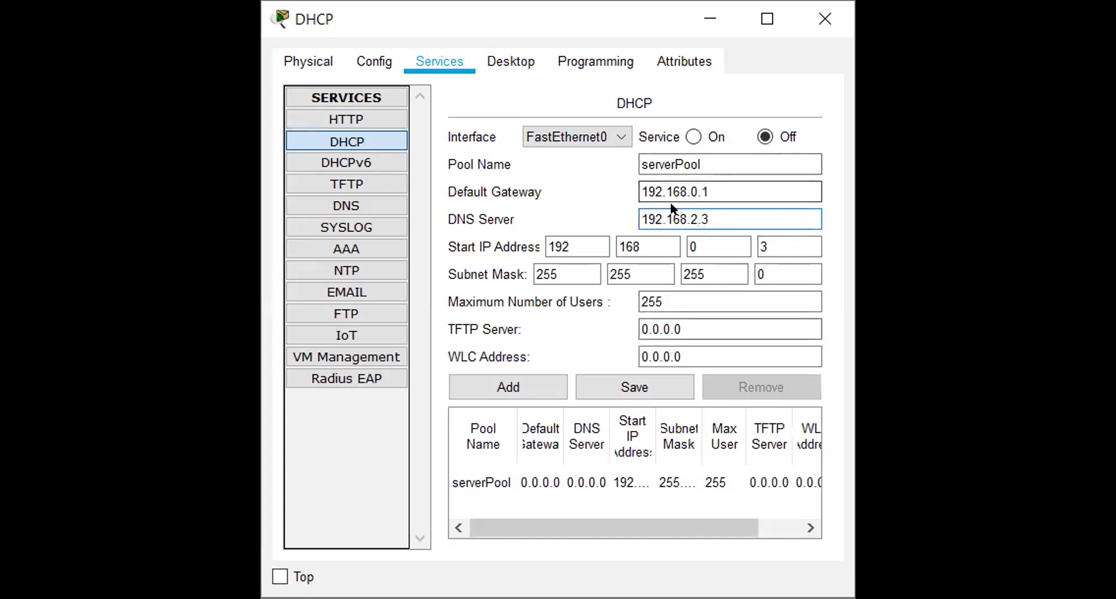
- Save the serverPool settings, review the pool entry at full width, and turn the DHCP service on
{"action": "left_click", "coordinate": [608, 382]}
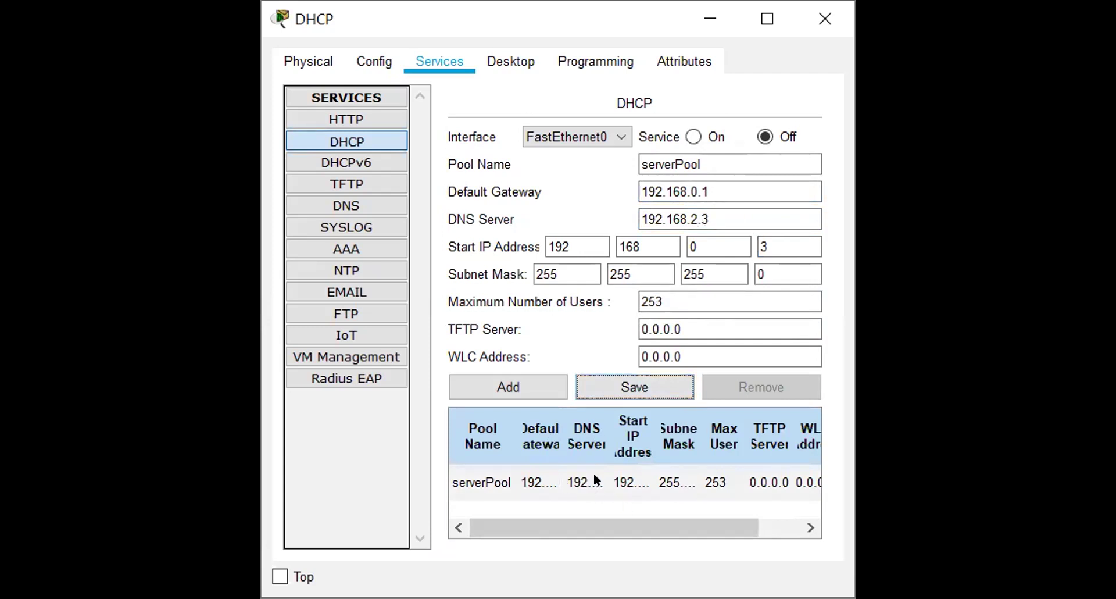
{"action": "left_click", "coordinate": [766, 20]}
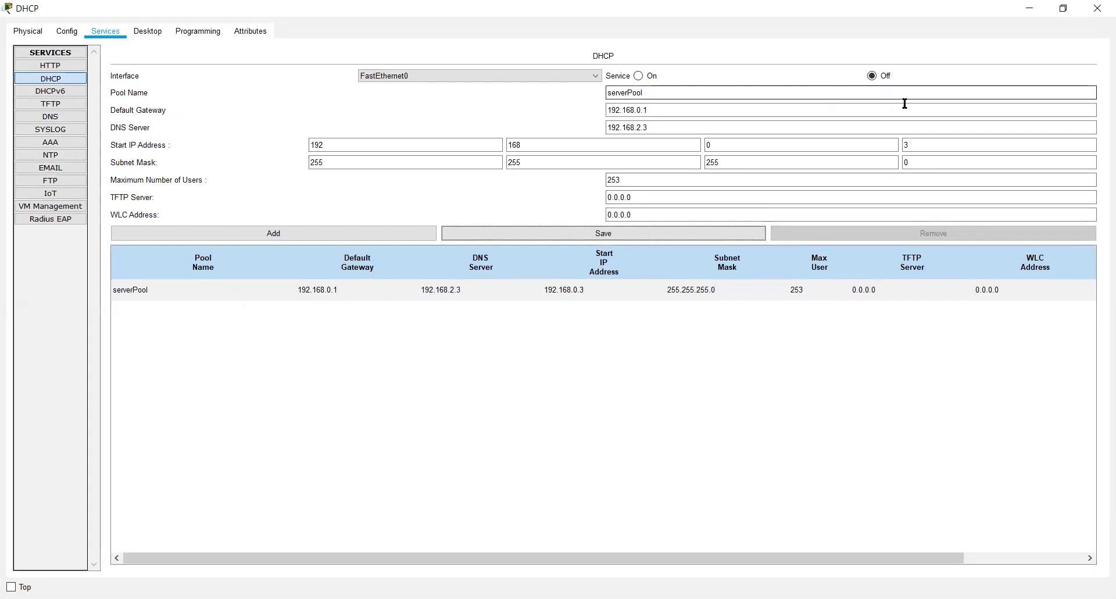
{"action": "left_click", "coordinate": [1064, 9]}
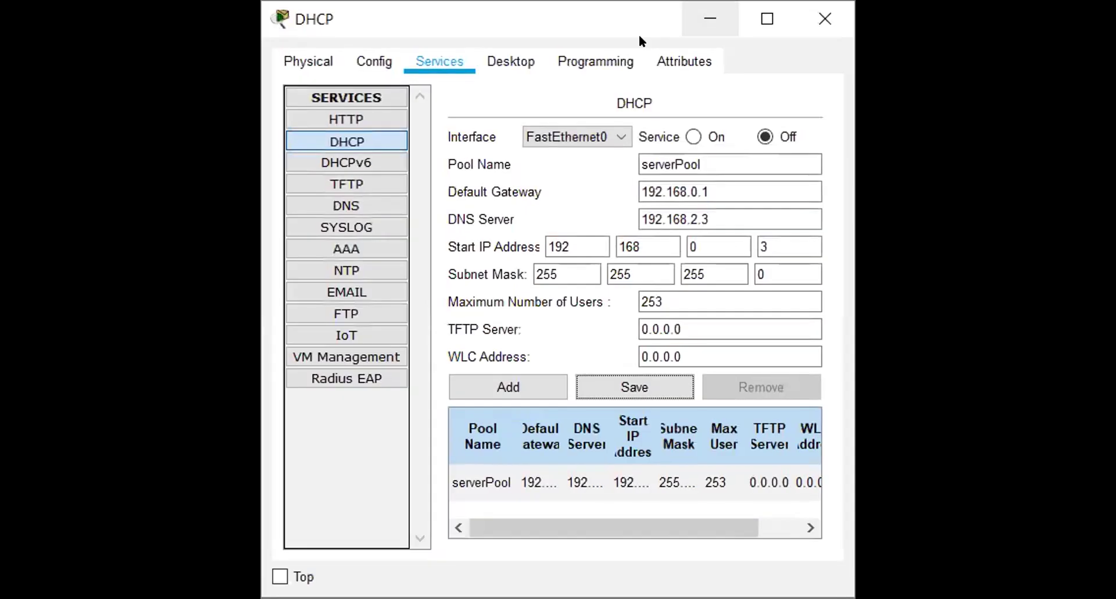
{"action": "left_click", "coordinate": [692, 137]}
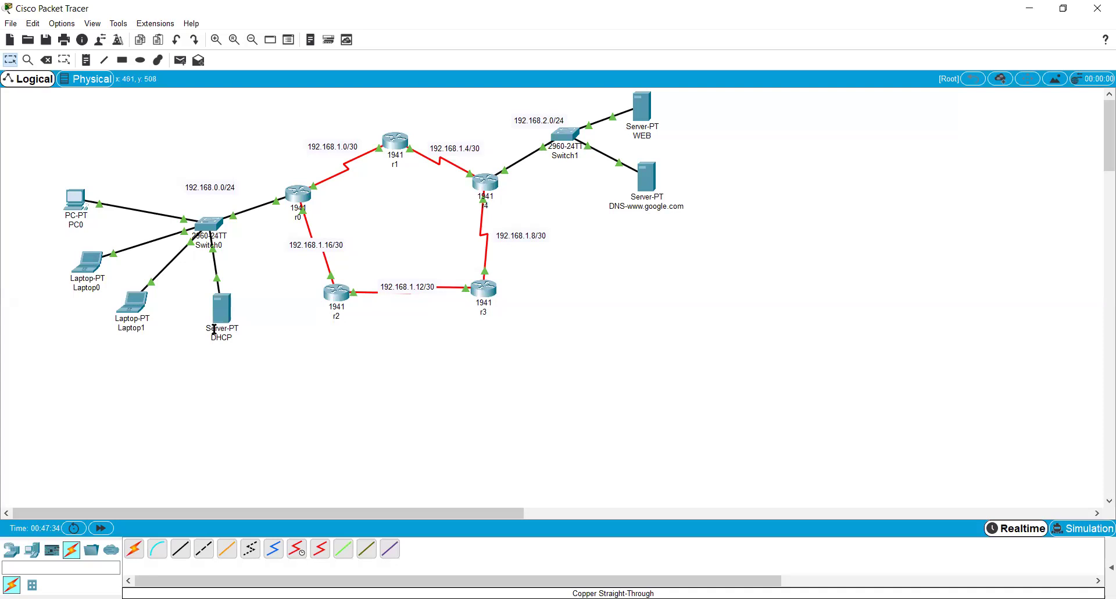
- Switch PC0's IPv4 configuration on FastEthernet0 from static to DHCP
{"action": "left_click_drag", "start_coordinate": [58, 155], "coordinate": [148, 325]}
{"action": "left_click", "coordinate": [175, 378]}
{"action": "left_click", "coordinate": [72, 198]}
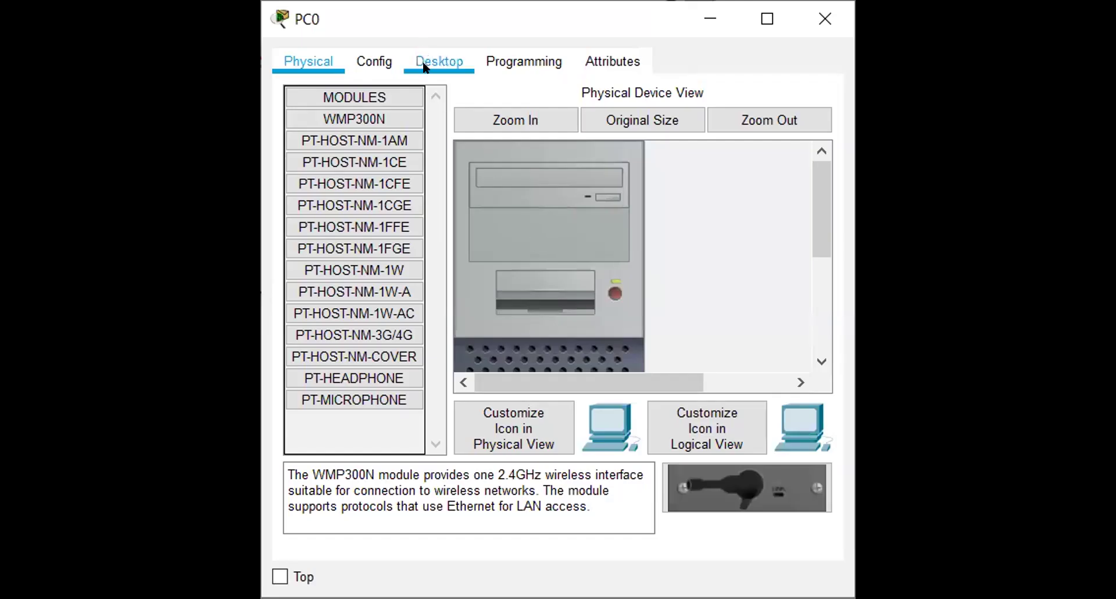
{"action": "left_click", "coordinate": [436, 65]}
{"action": "left_click", "coordinate": [341, 114]}
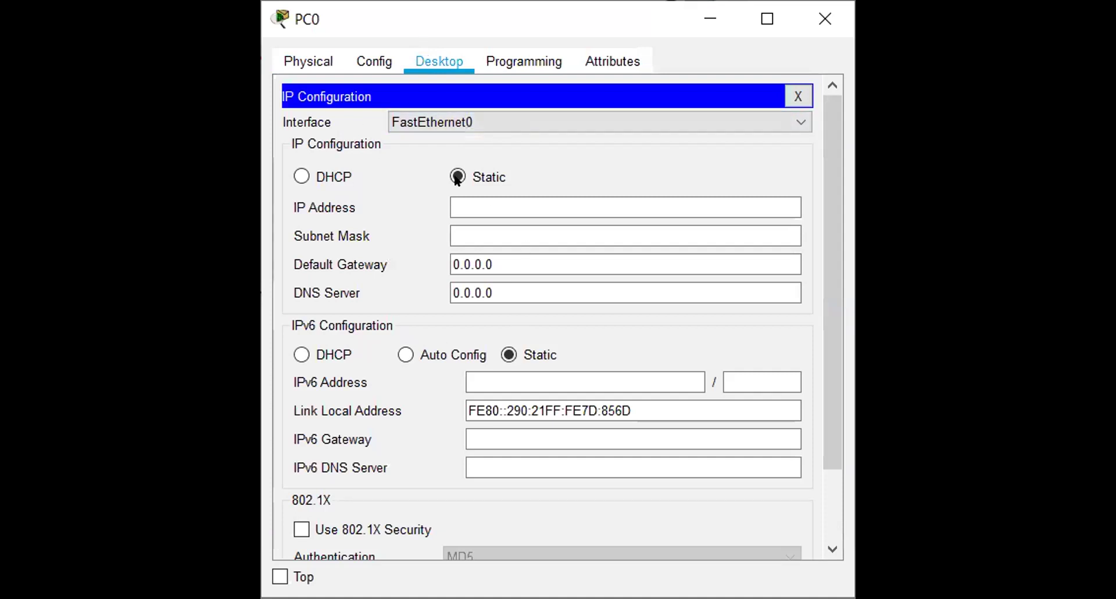
{"action": "left_click", "coordinate": [301, 176]}
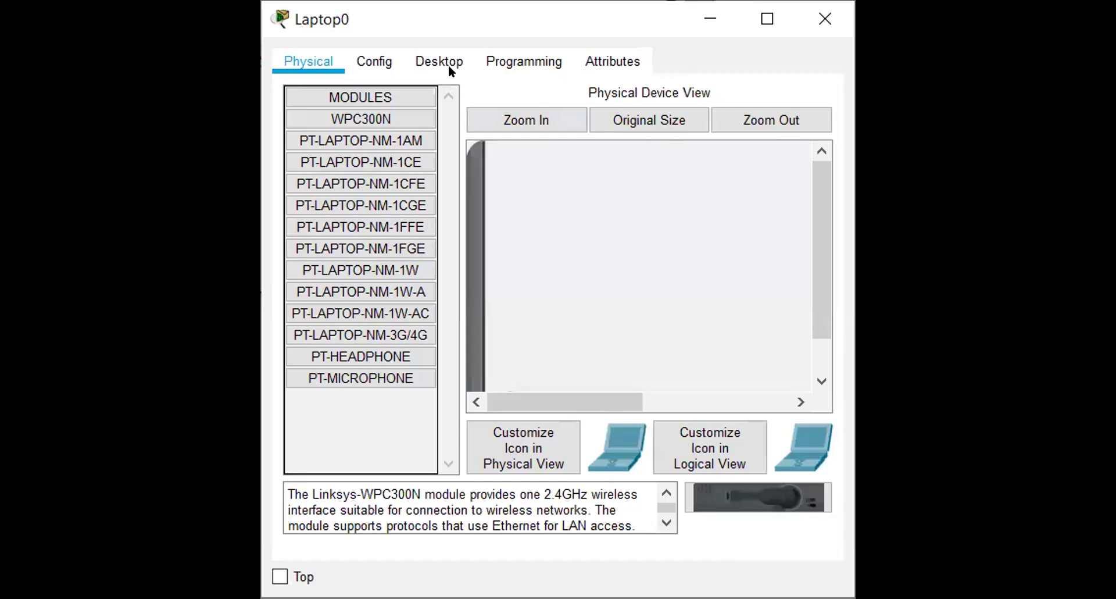
- Switch Laptop0's IPv4 configuration on FastEthernet0 from static to DHCP
{"action": "left_click", "coordinate": [448, 65]}
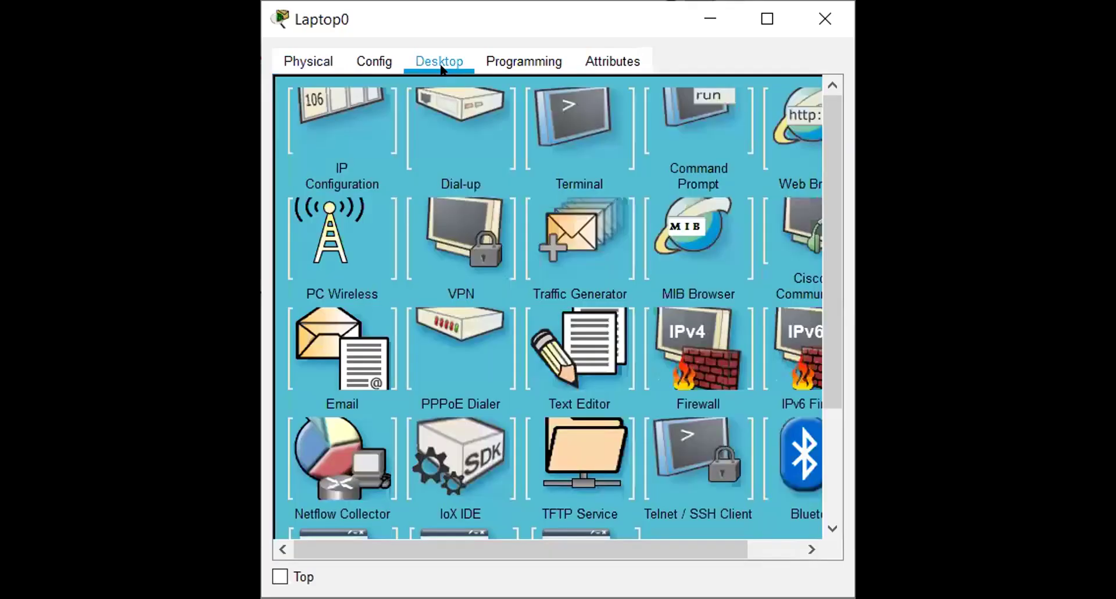
{"action": "left_click", "coordinate": [337, 127]}
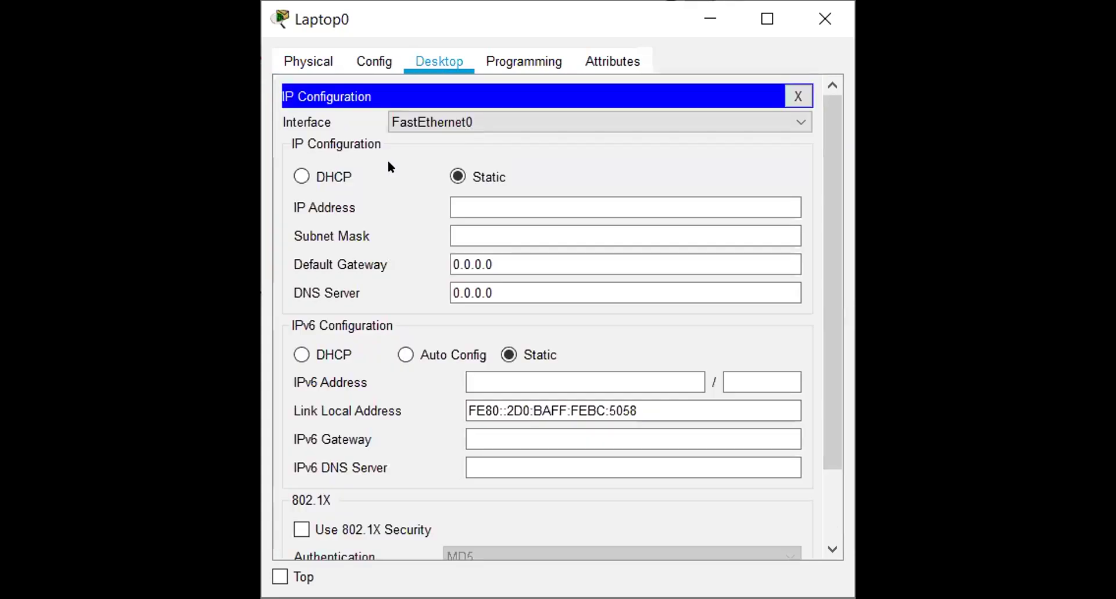
{"action": "left_click", "coordinate": [337, 176]}
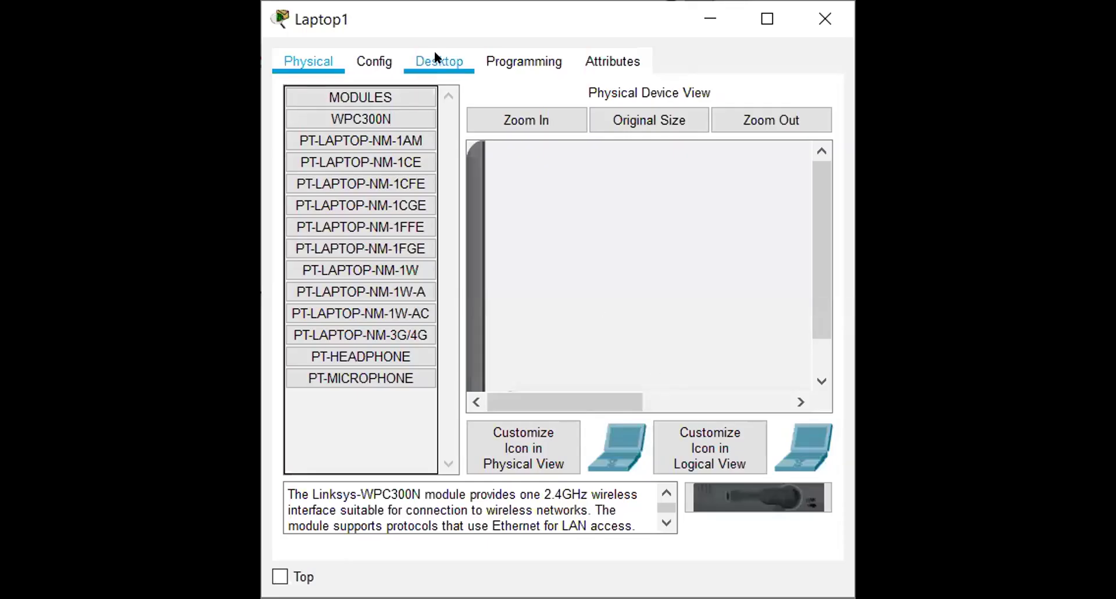
- Switch Laptop1's IPv4 configuration on FastEthernet0 from static to DHCP
{"action": "left_click", "coordinate": [436, 58]}
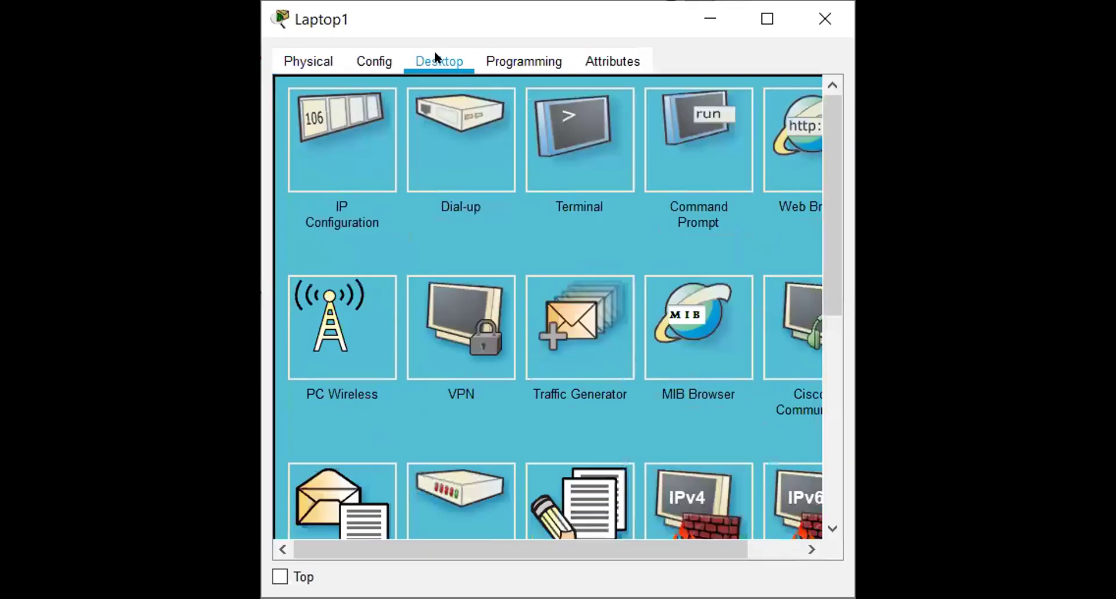
{"action": "left_click", "coordinate": [325, 164]}
{"action": "left_click", "coordinate": [329, 176]}
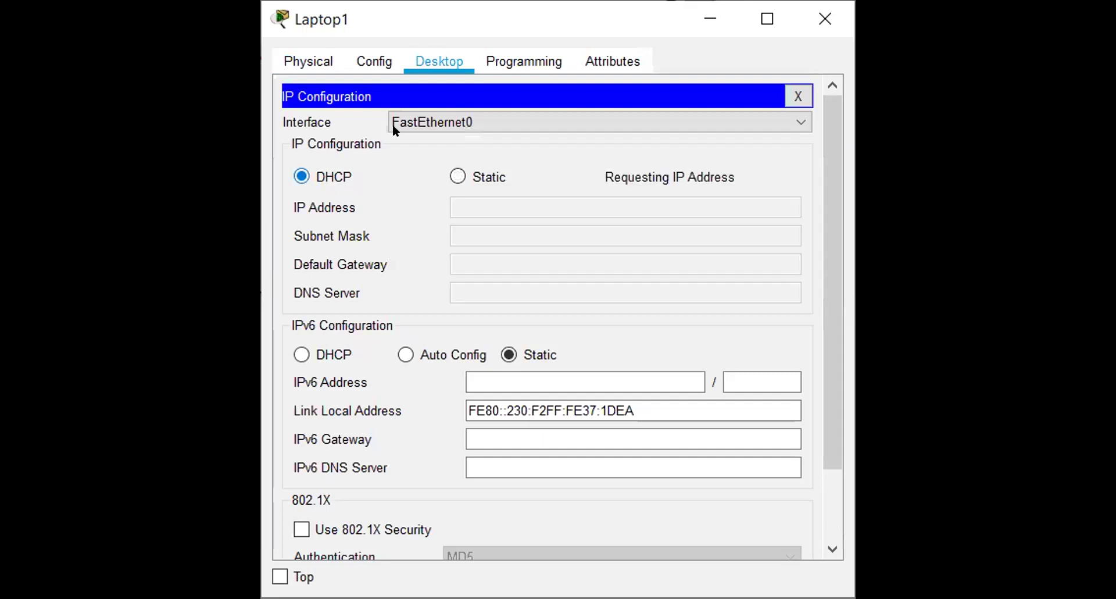